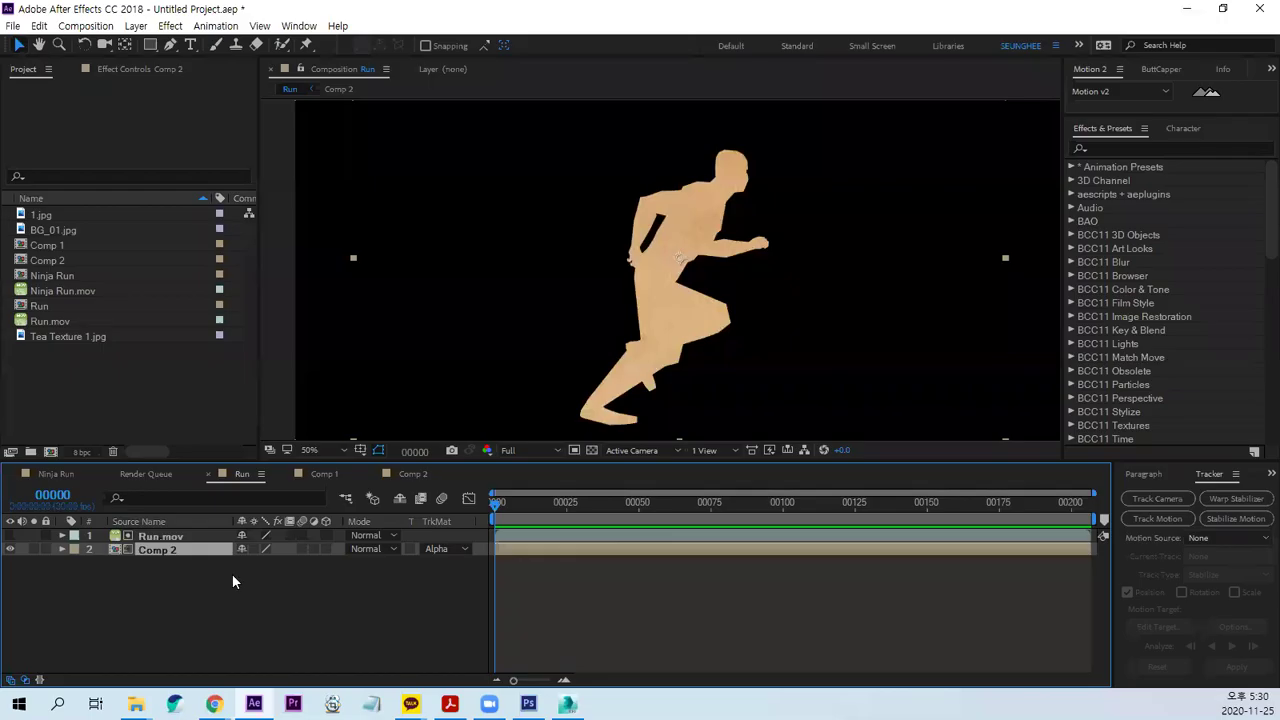
Show the Run.mov layer and turn on the transparency checkerboard grid.
click(741, 602)
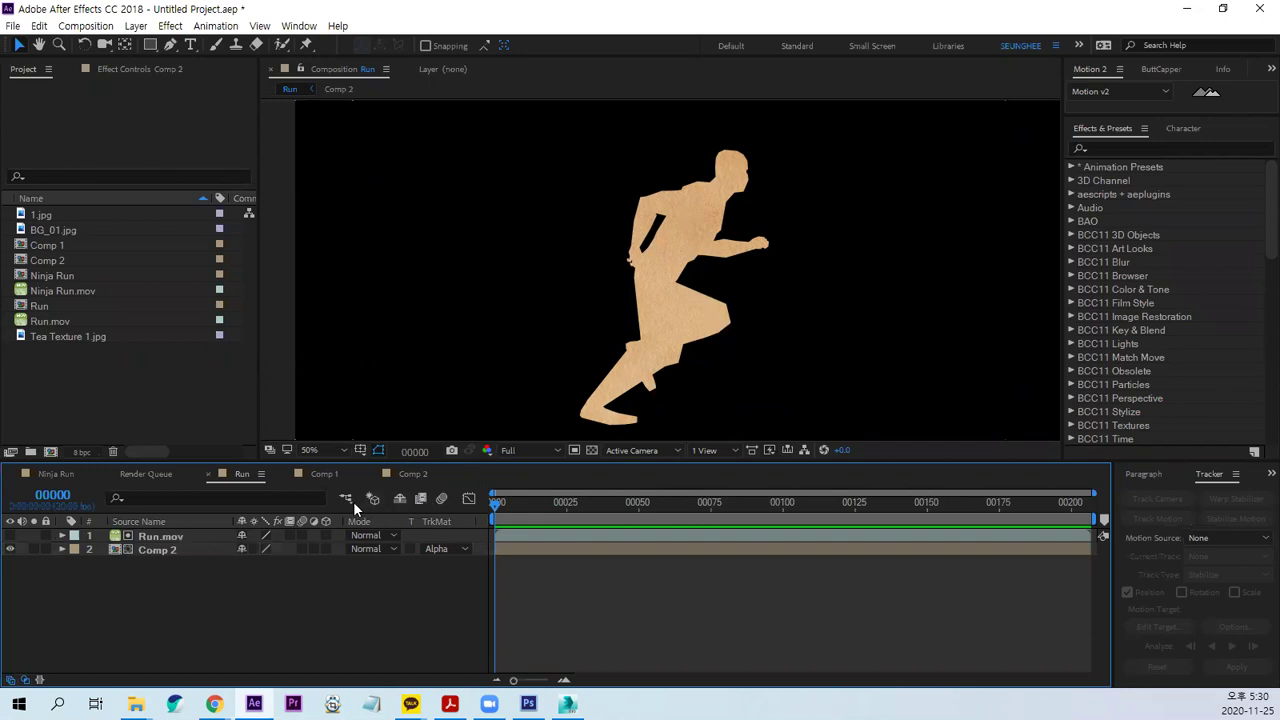
click(10, 536)
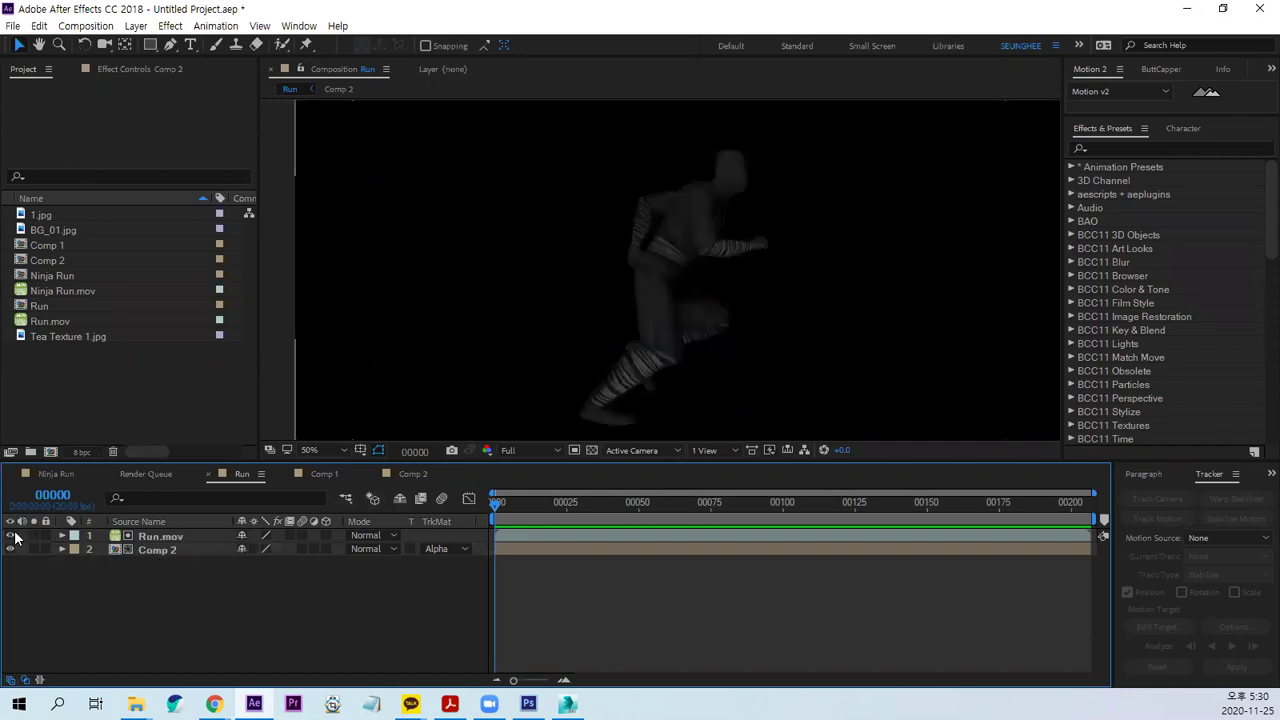
click(592, 450)
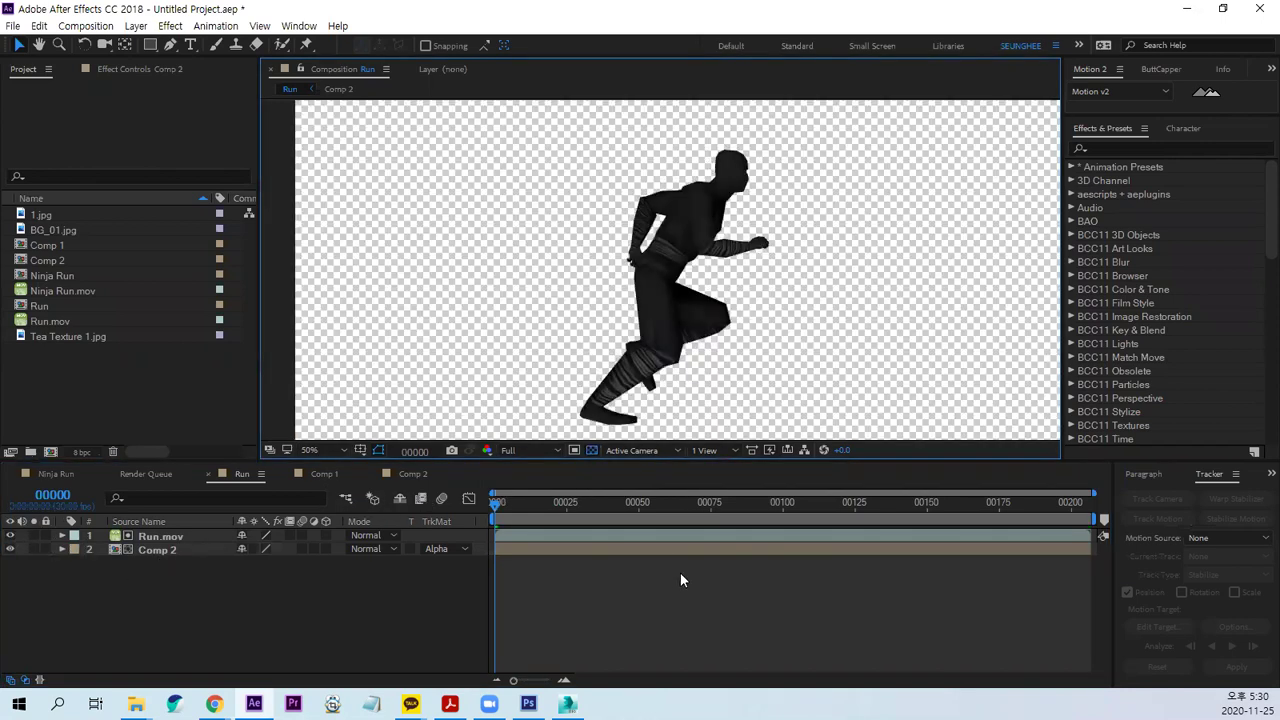
Preview the composition, return to frame 00000, and hide Run.mov again.
key(space)
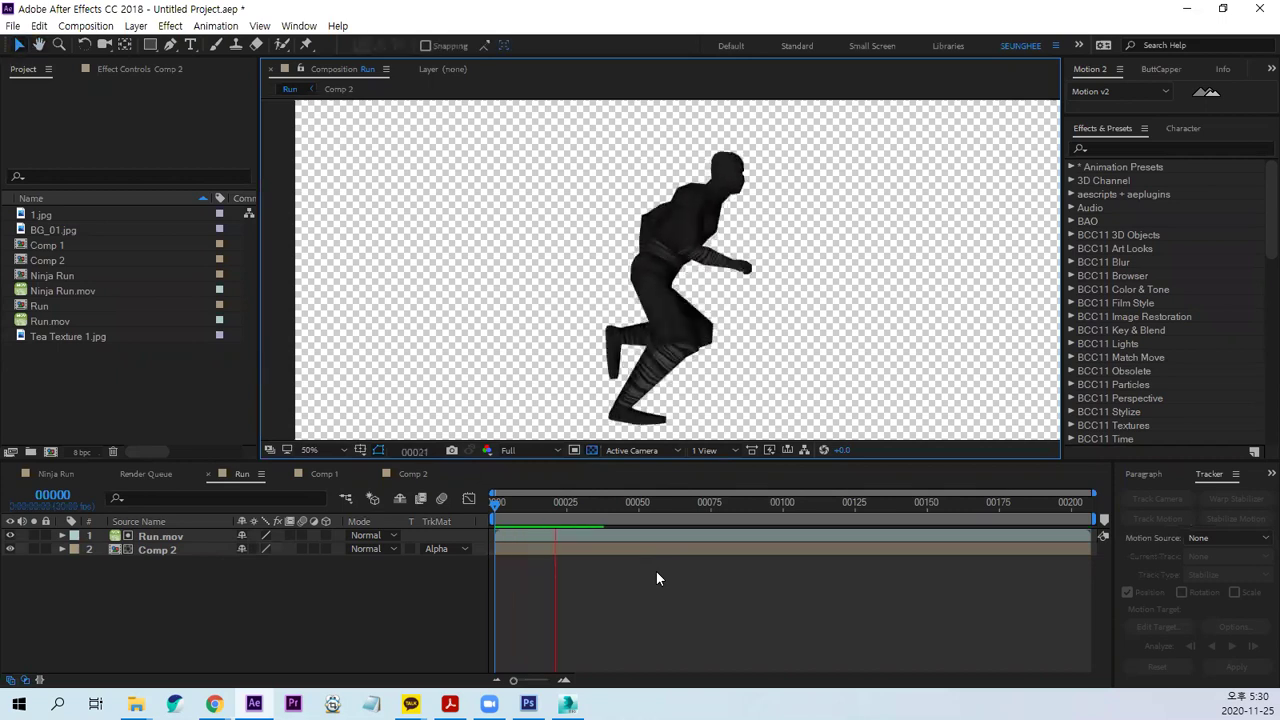
click(722, 504)
drag(707, 508, 494, 508)
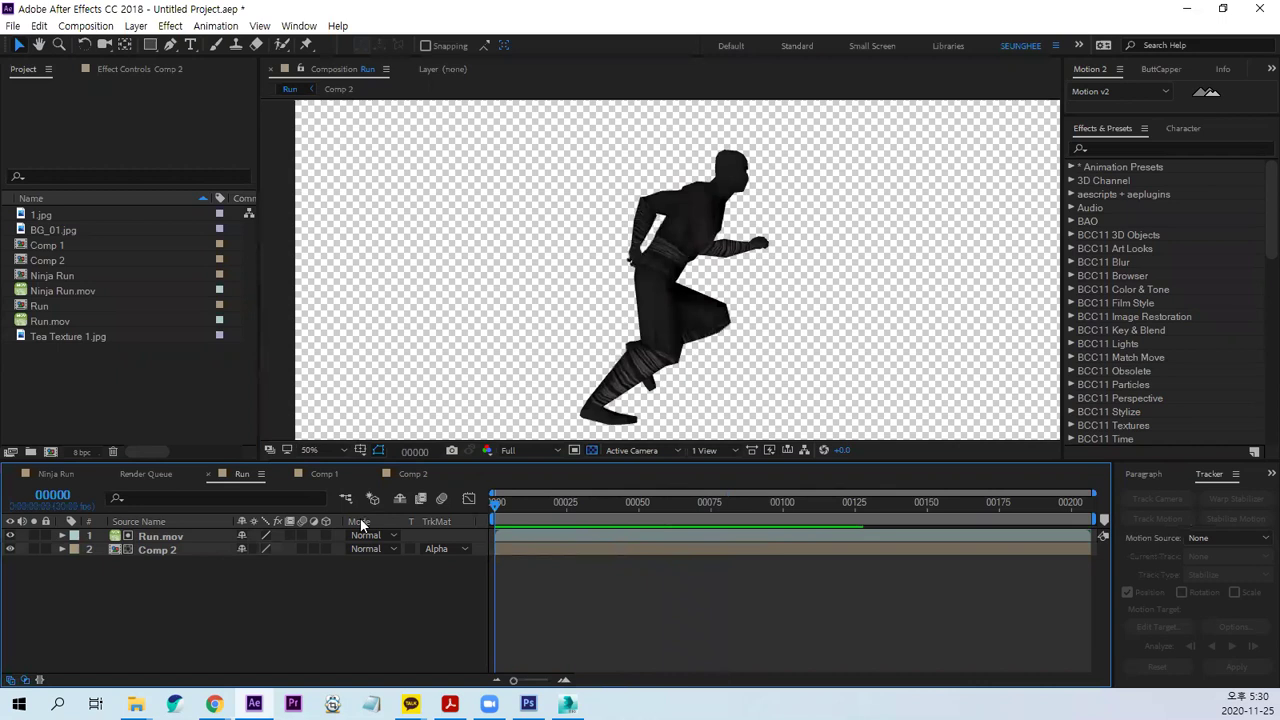
click(10, 536)
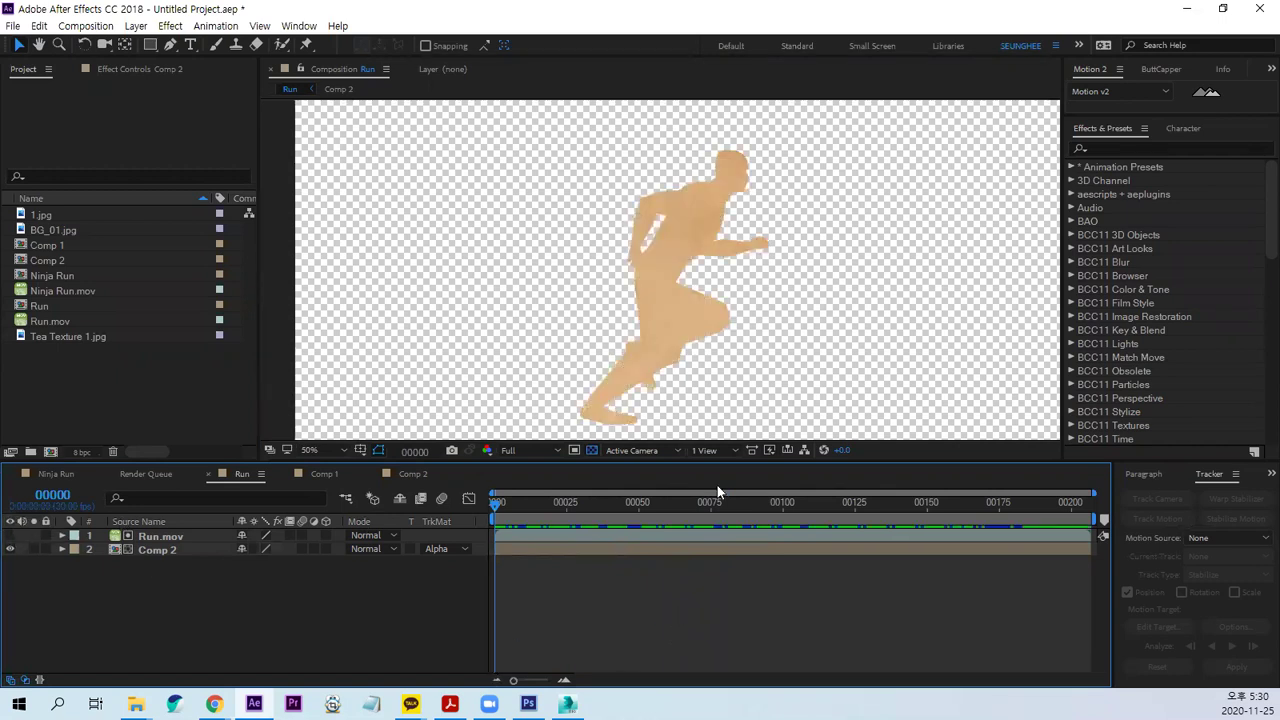
key(space)
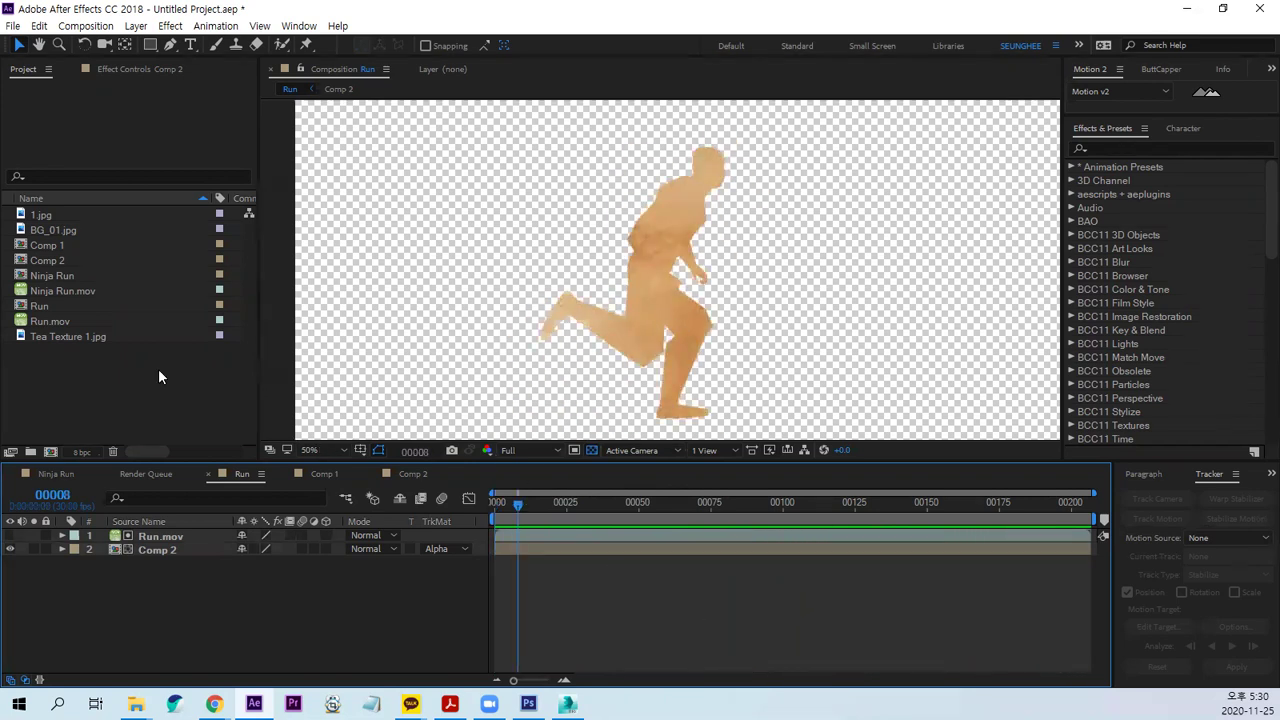
click(187, 388)
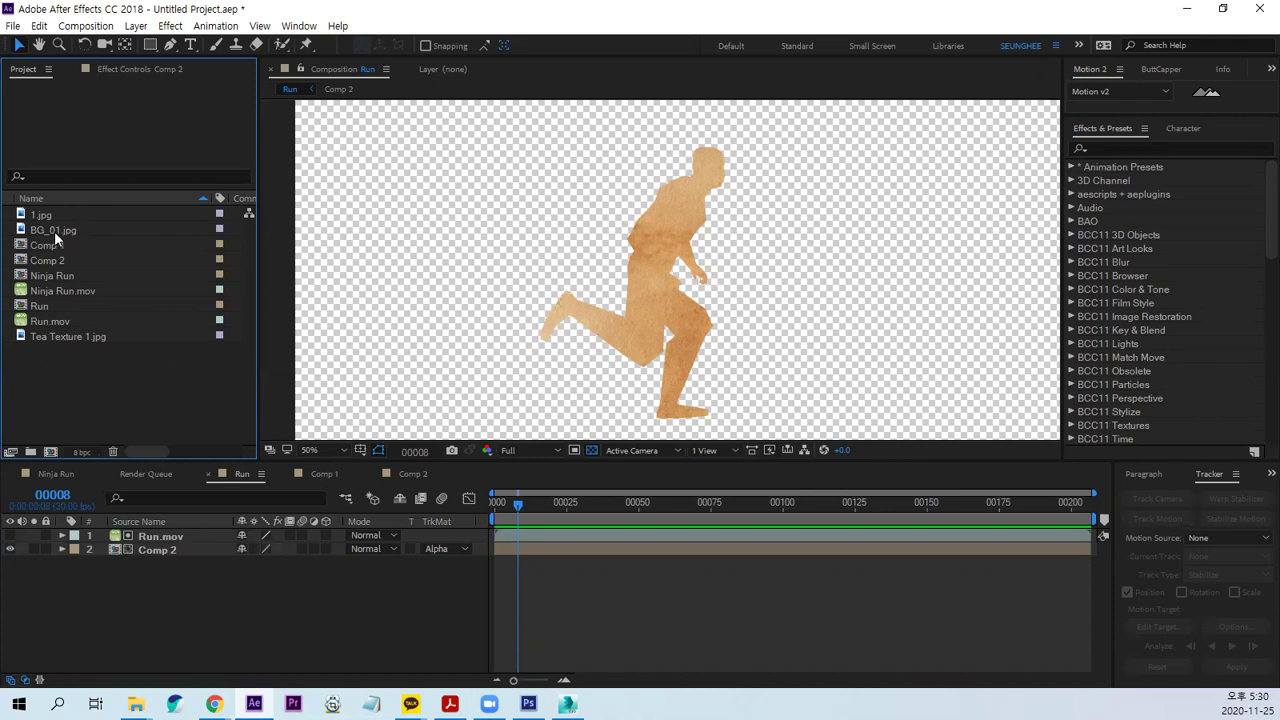
Open Tea Texture 1.jpg in the footage viewer, zoomed out to see the whole texture.
click(56, 337)
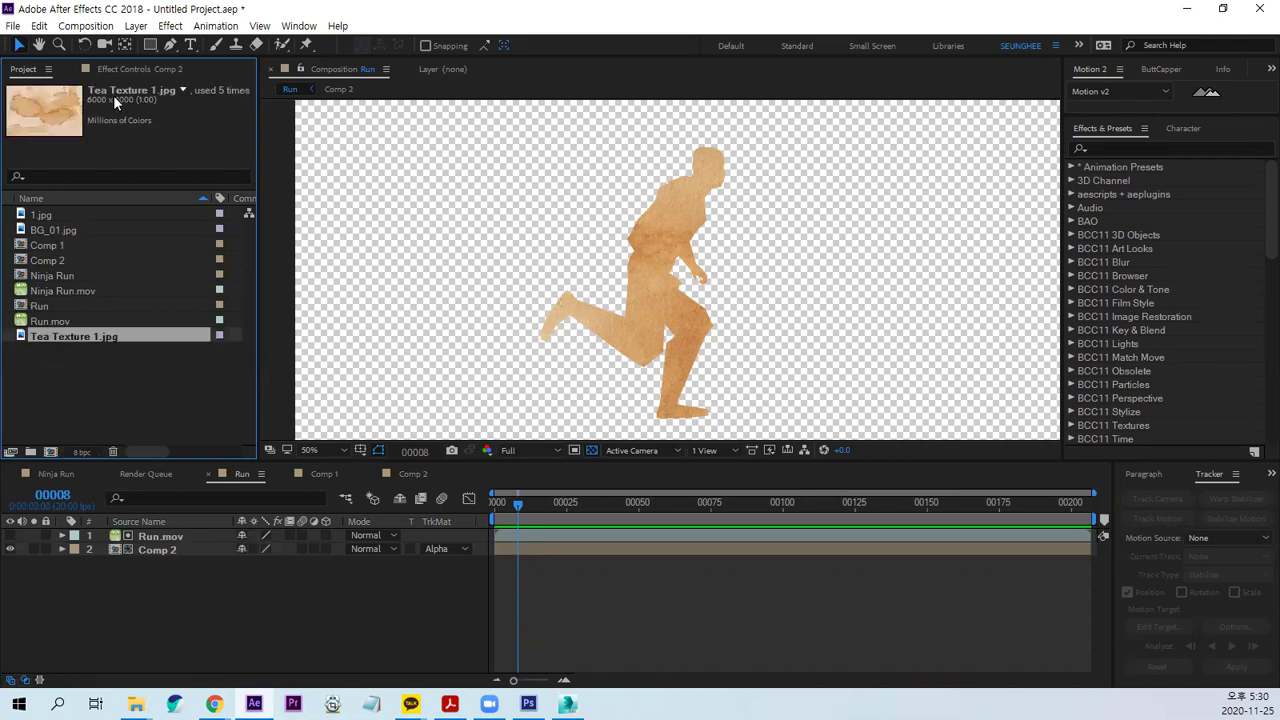
double_click(34, 337)
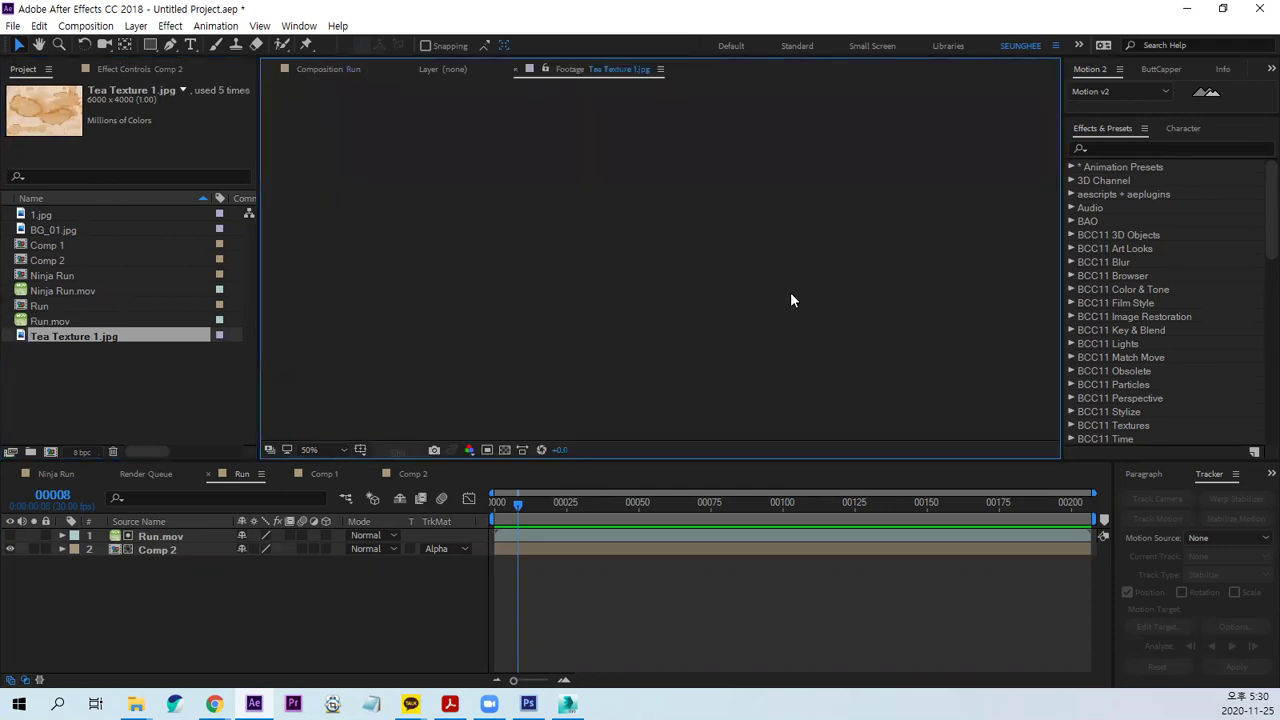
key(comma)
key(comma)
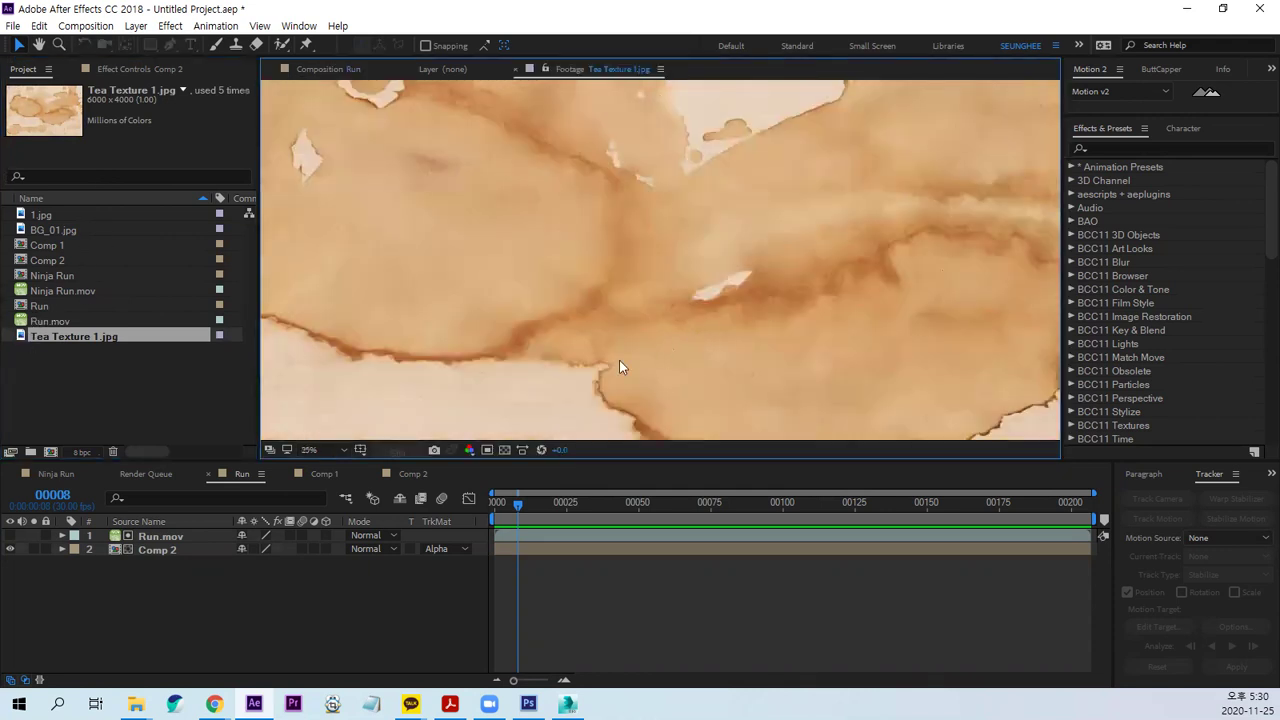
Return to the Run composition and start a new composition.
click(330, 69)
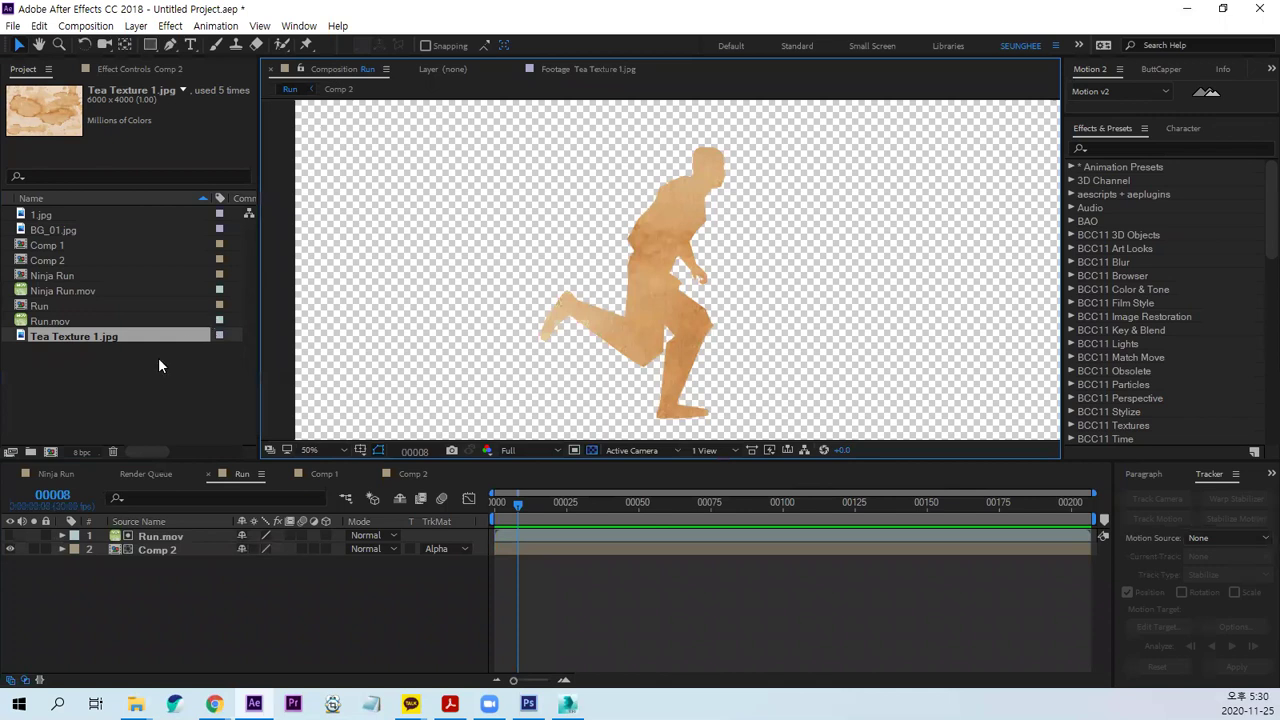
click(151, 377)
click(52, 452)
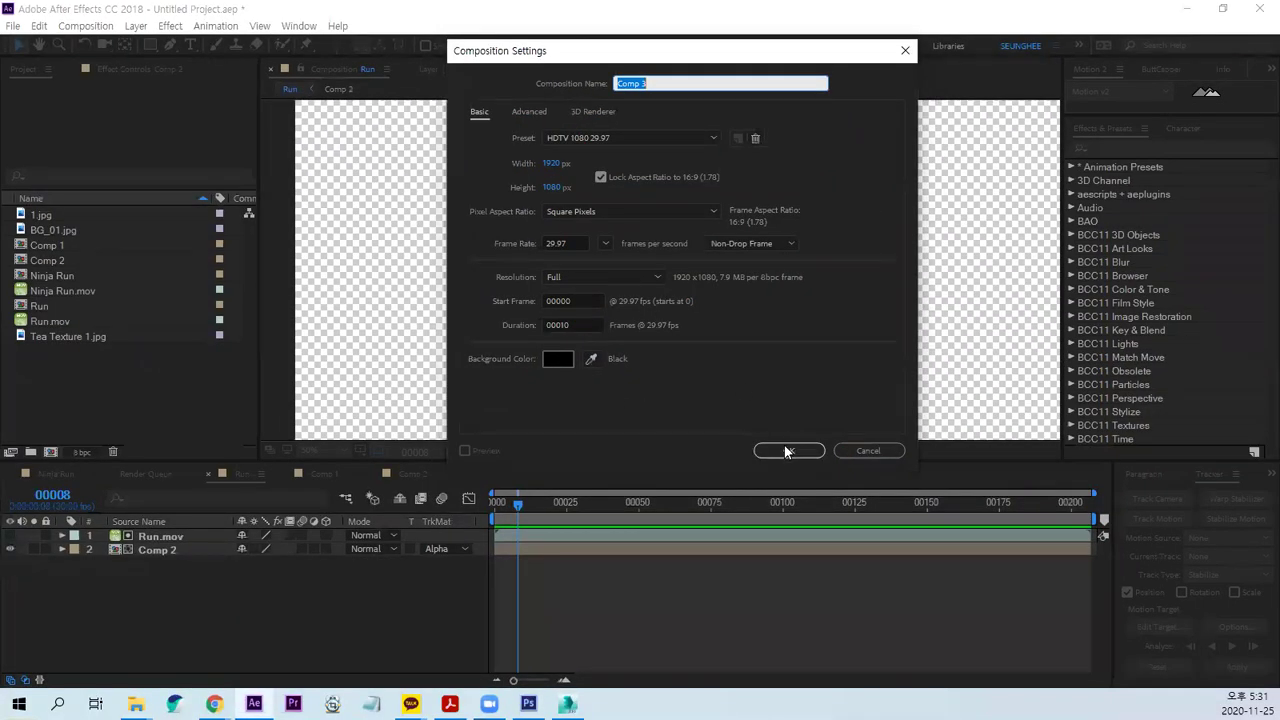
Confirm the Comp 3 settings and add Tea Texture 1.jpg as its layer.
click(786, 451)
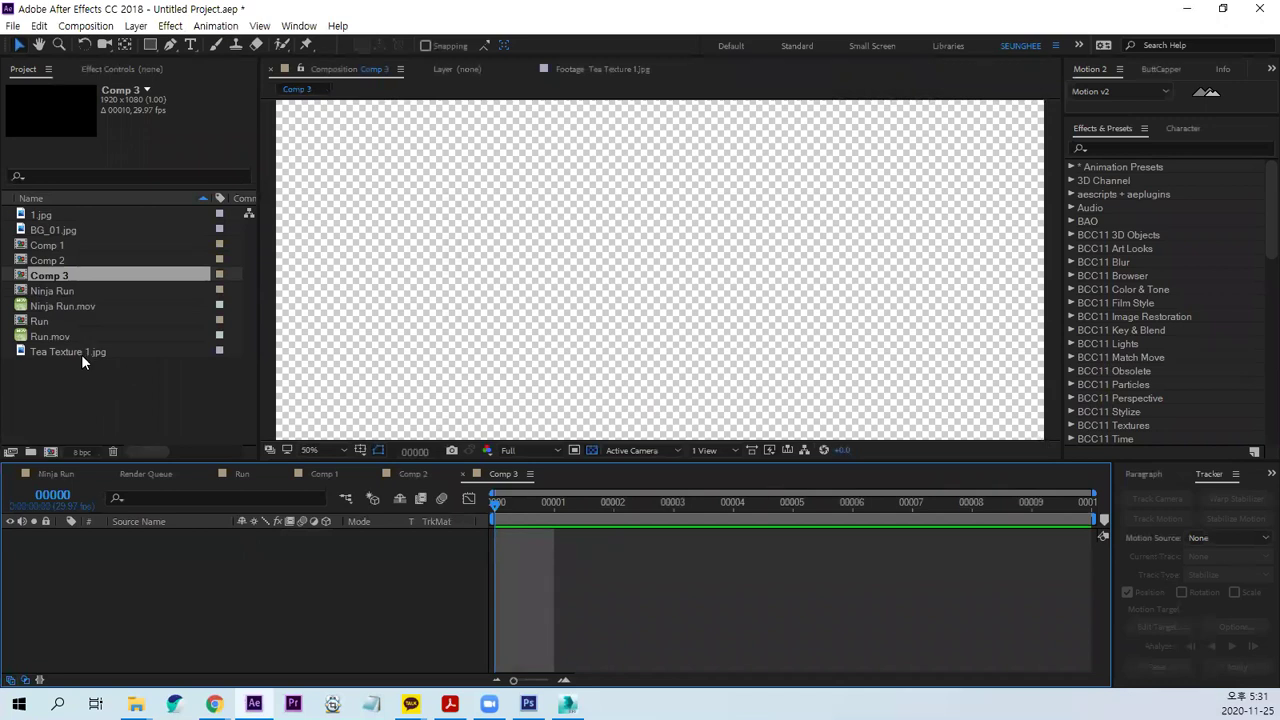
drag(83, 351, 200, 586)
key(comma)
key(comma)
key(comma)
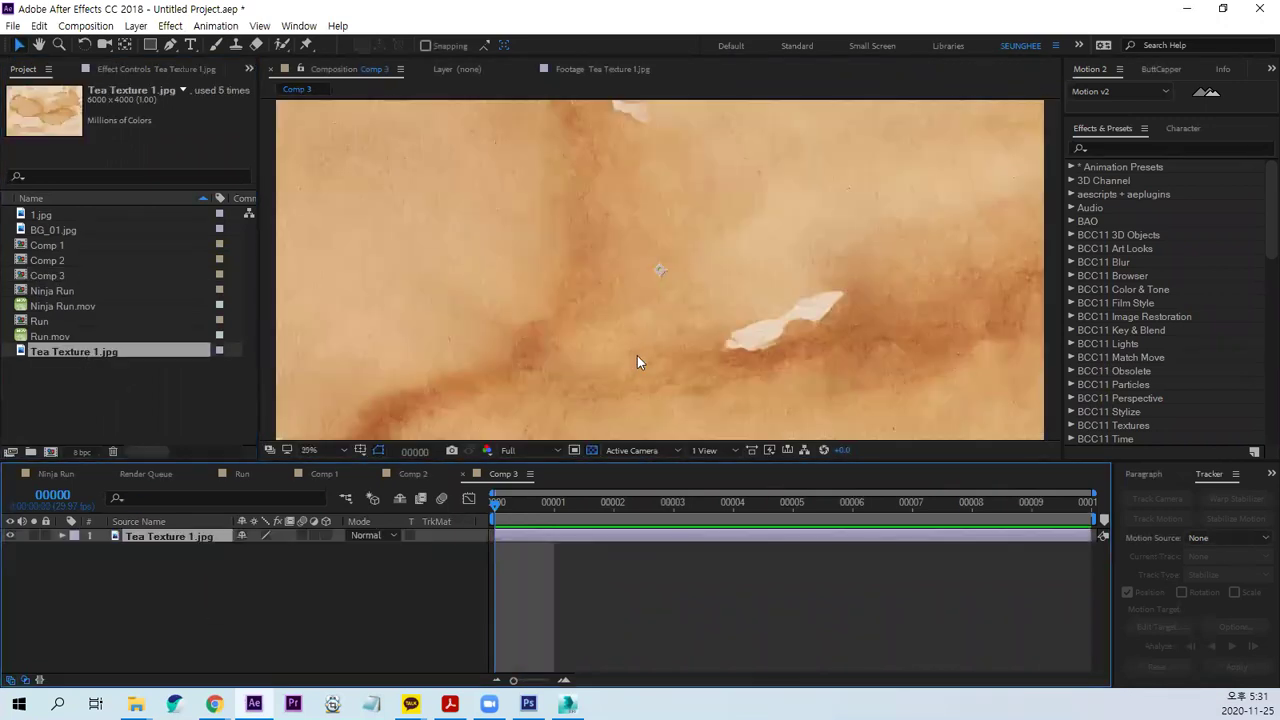
Scale the texture layer to 76% and position it to cover the frame.
key(s)
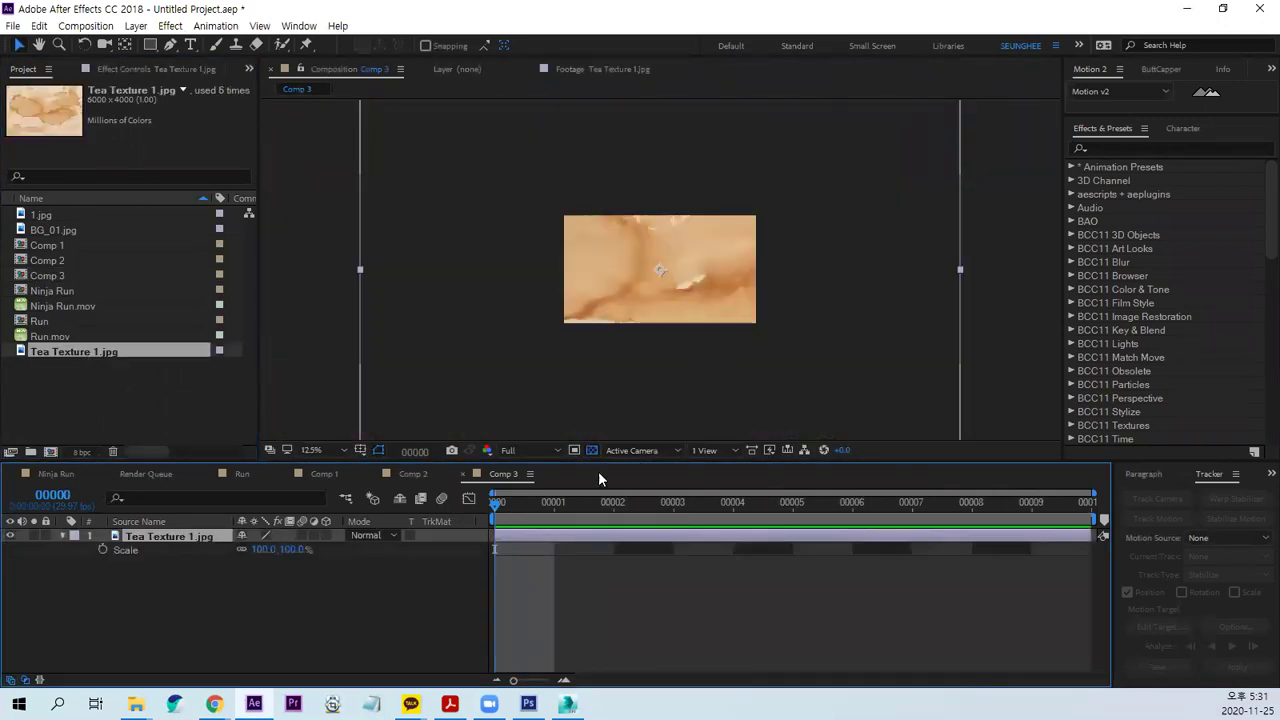
mouse_move(285, 549)
mouse_down()
mouse_move(258, 561)
mouse_move(286, 563)
mouse_up()
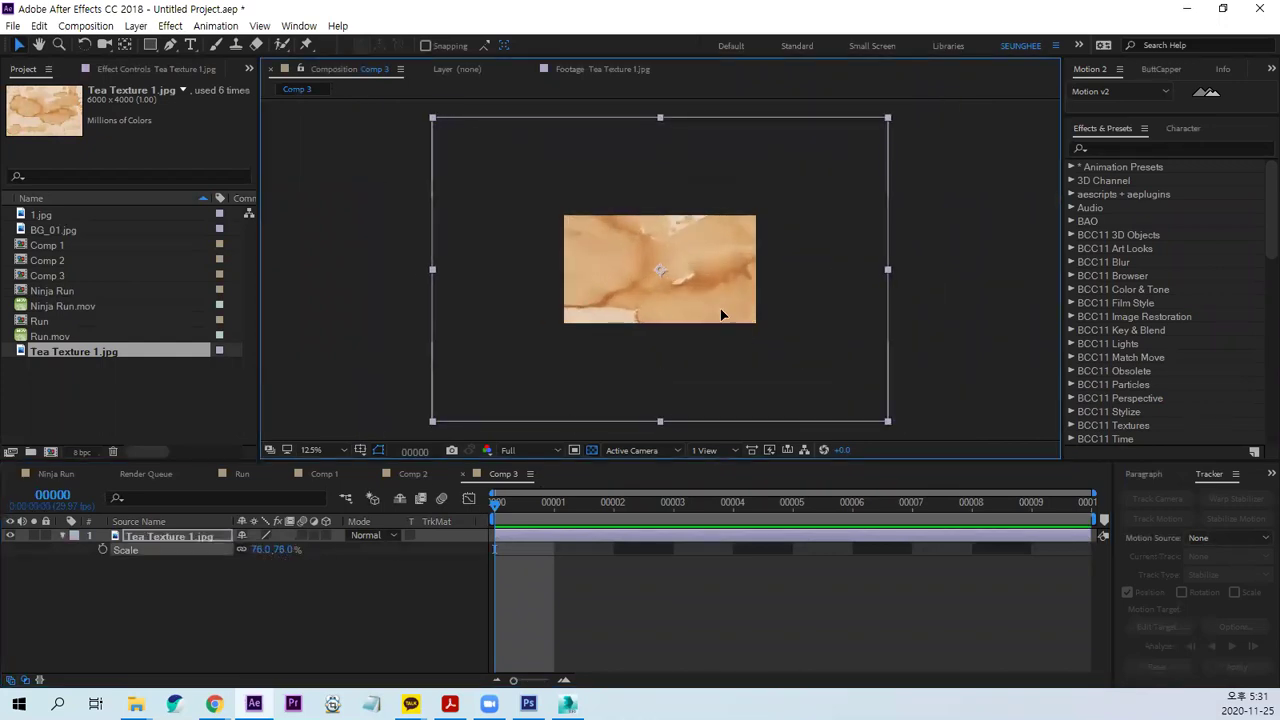
drag(726, 317, 746, 317)
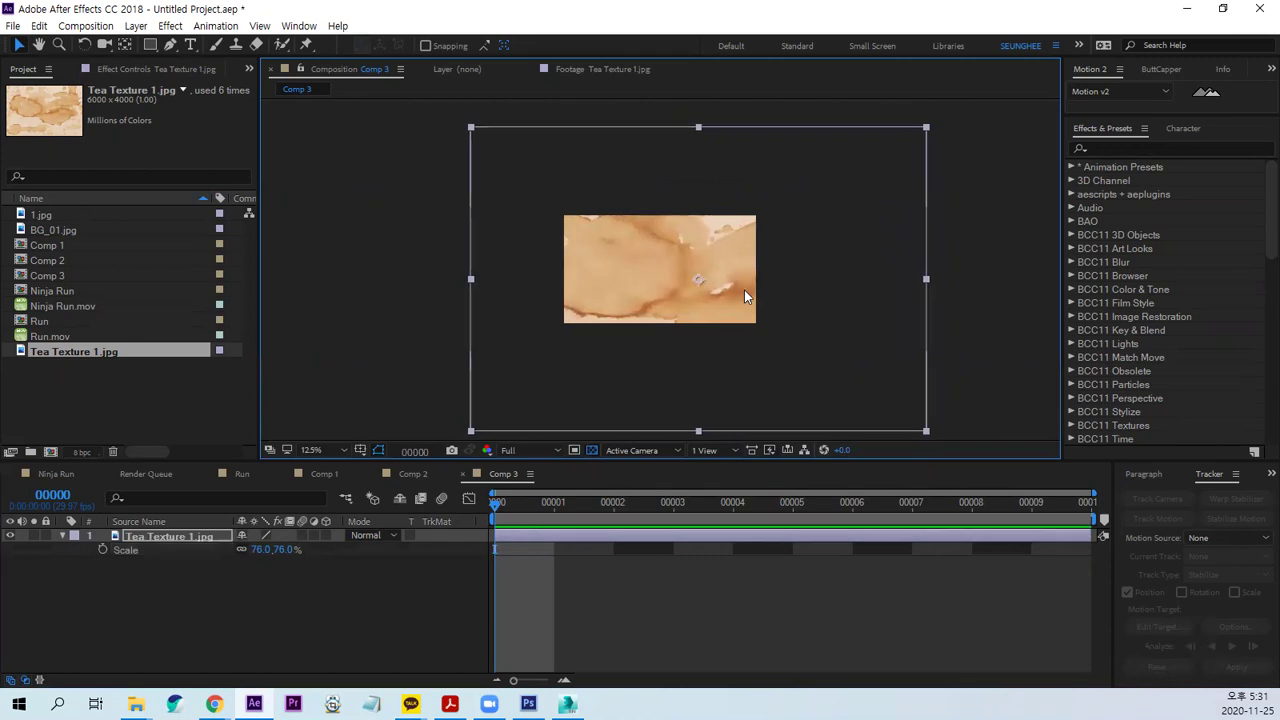
key(period)
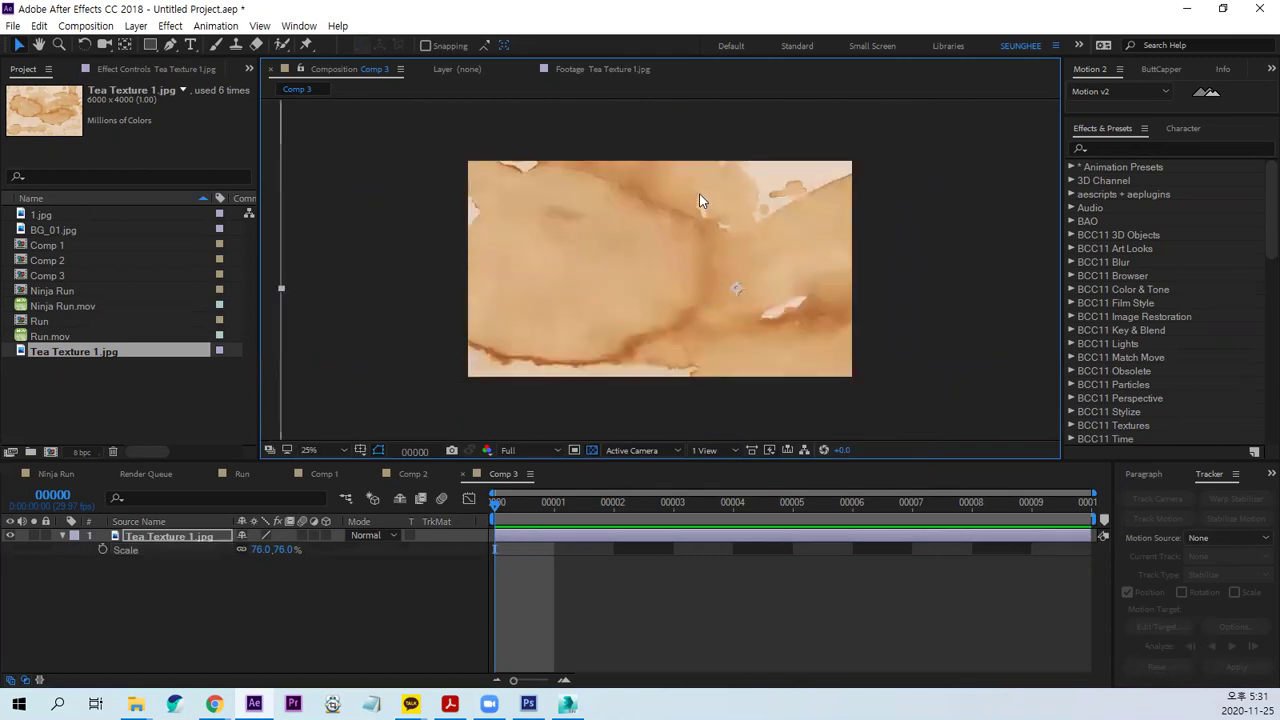
mouse_move(720, 293)
mouse_down()
mouse_move(735, 287)
mouse_move(693, 315)
mouse_up()
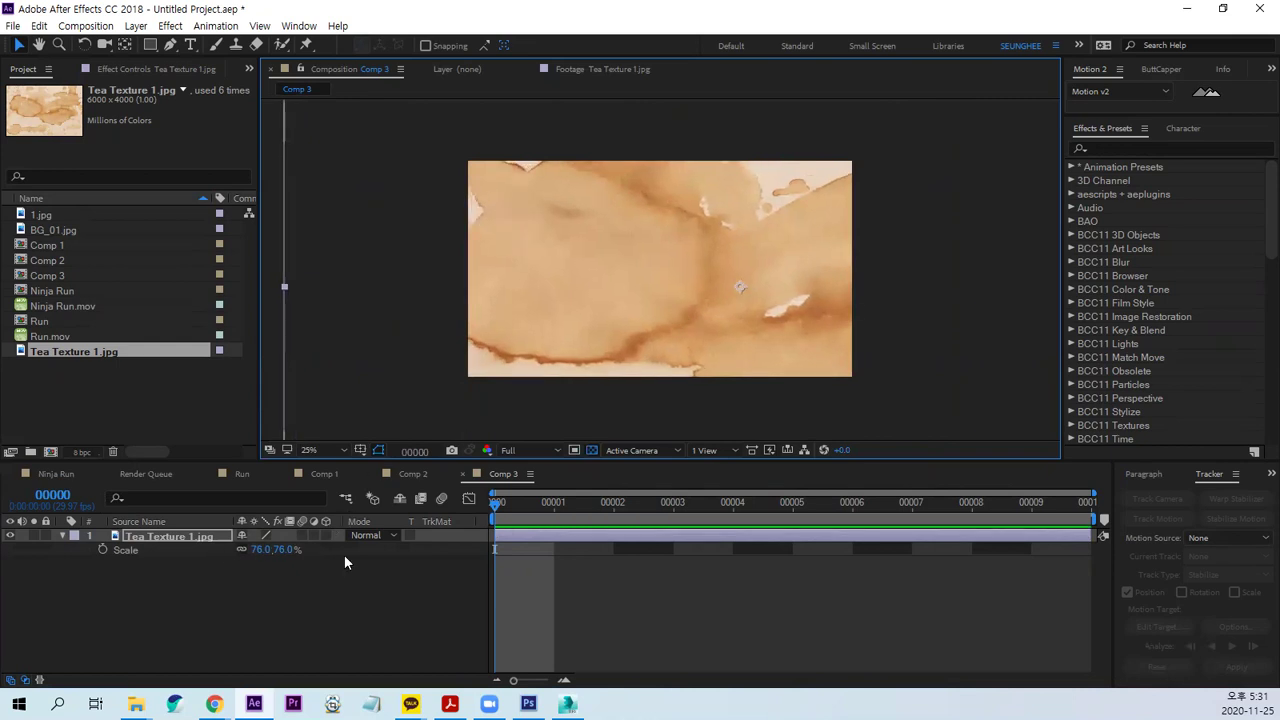
Trim the texture layer to end at frame 00001 with Alt+].
drag(497, 503, 555, 503)
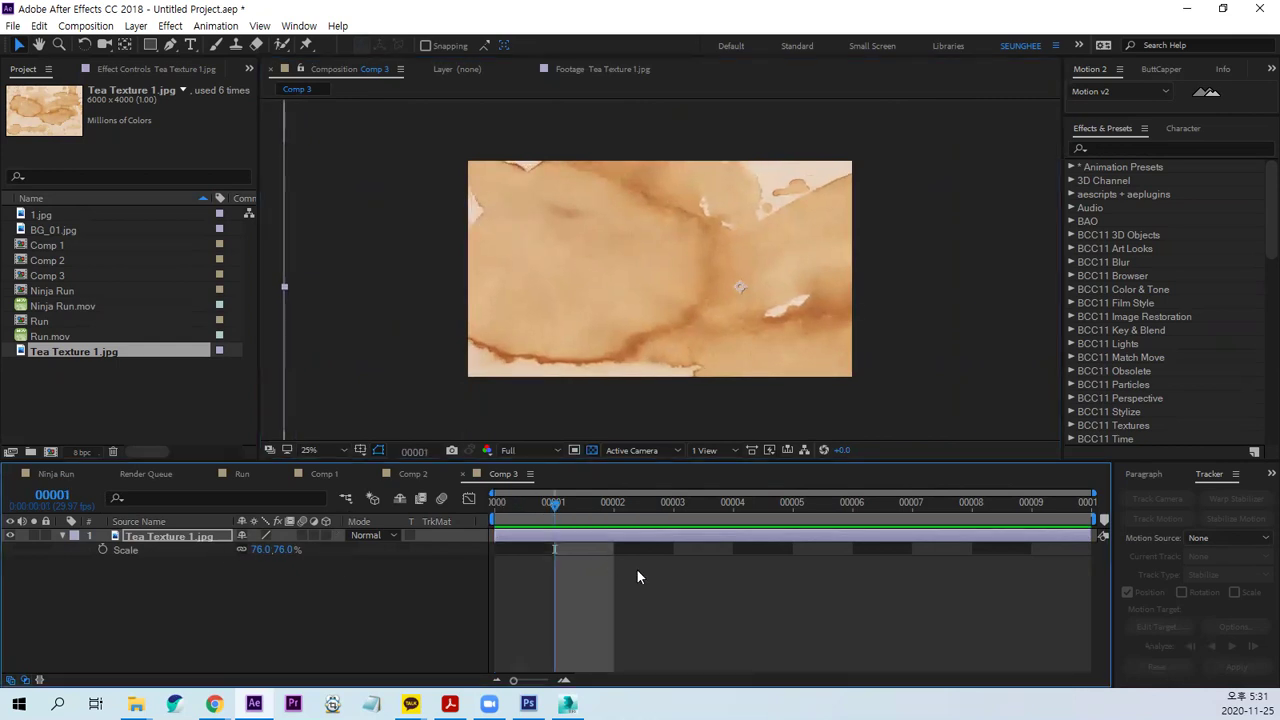
click(225, 575)
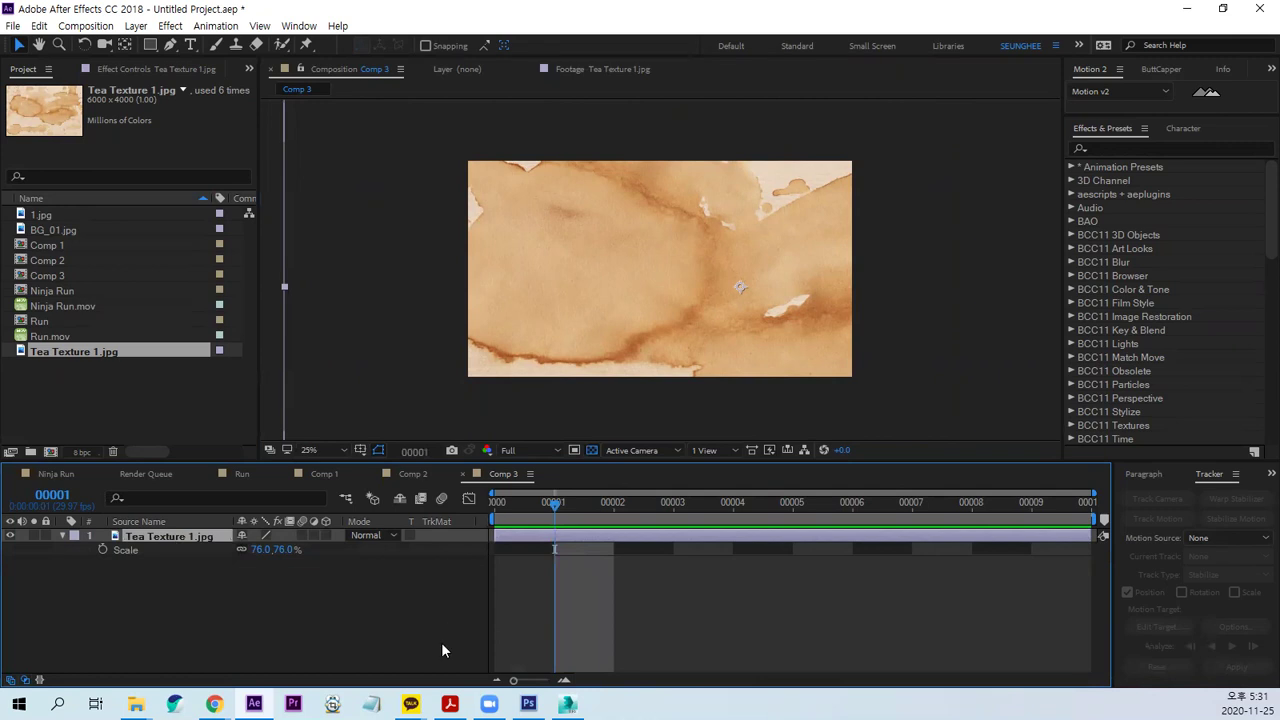
key(alt+bracketright)
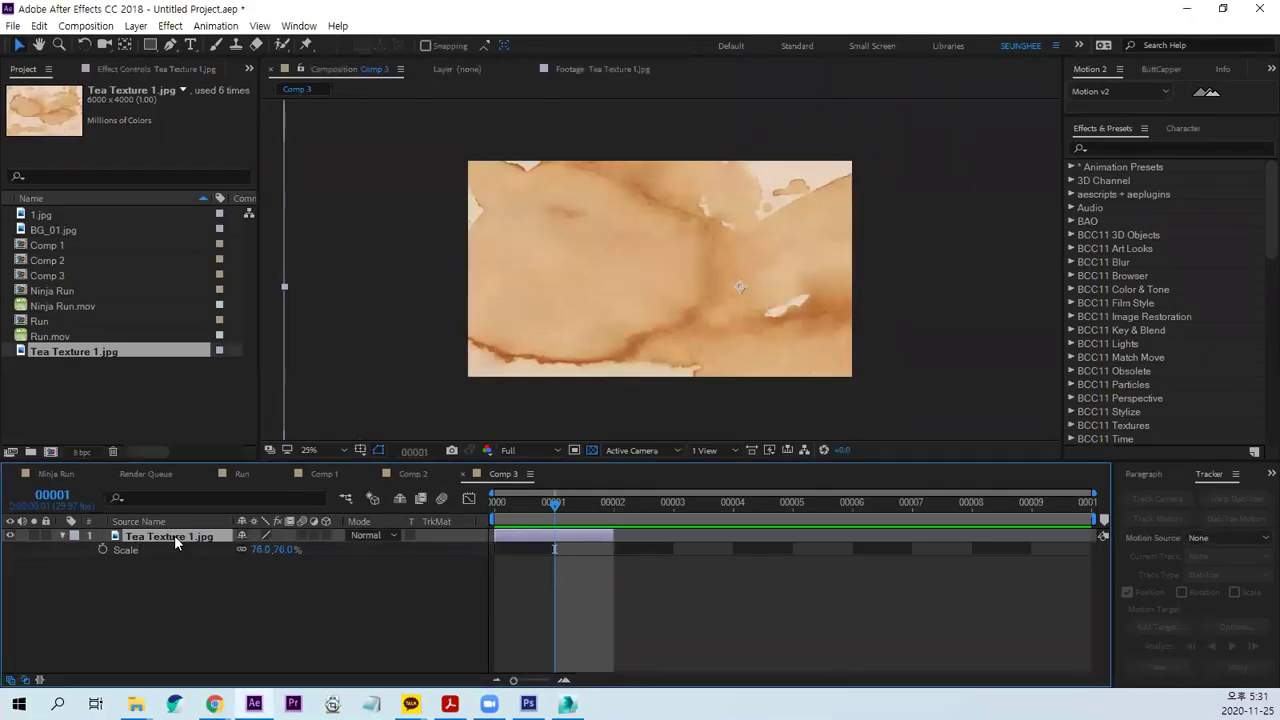
Duplicate the texture, start the copy after the first clip, and rotate it to 63 degrees.
key(ctrl+d)
drag(539, 541, 650, 537)
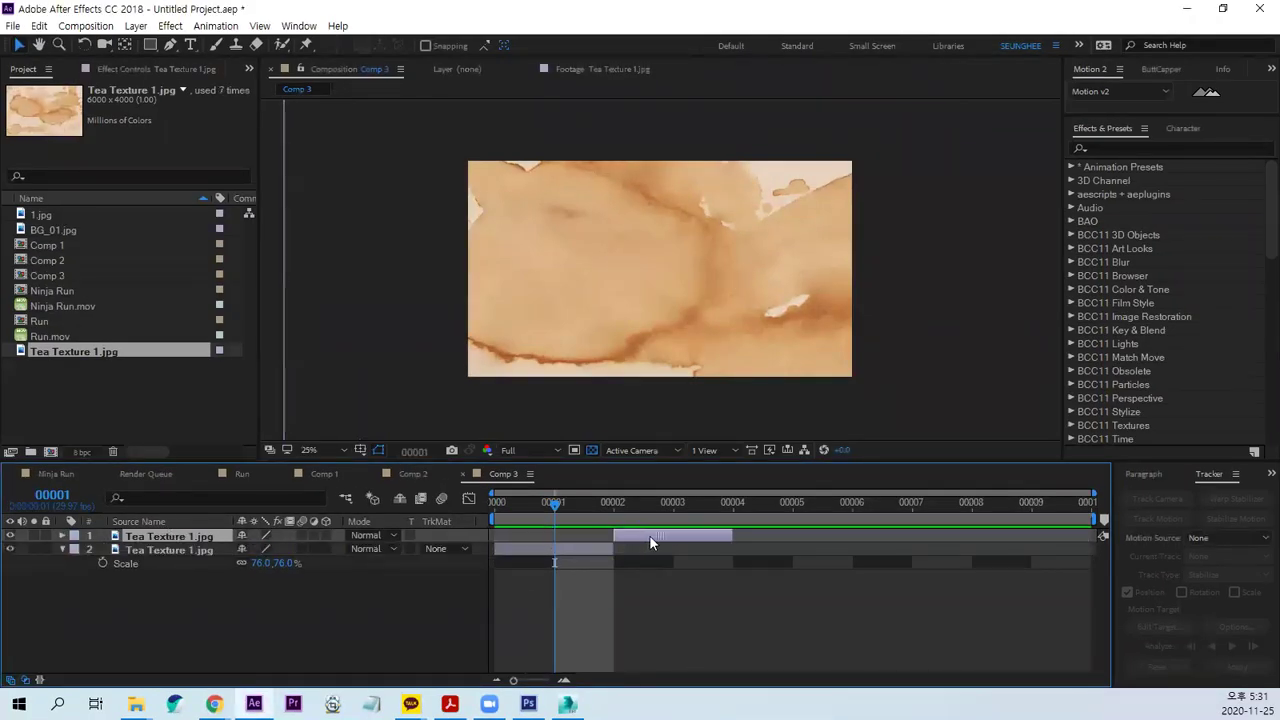
click(673, 507)
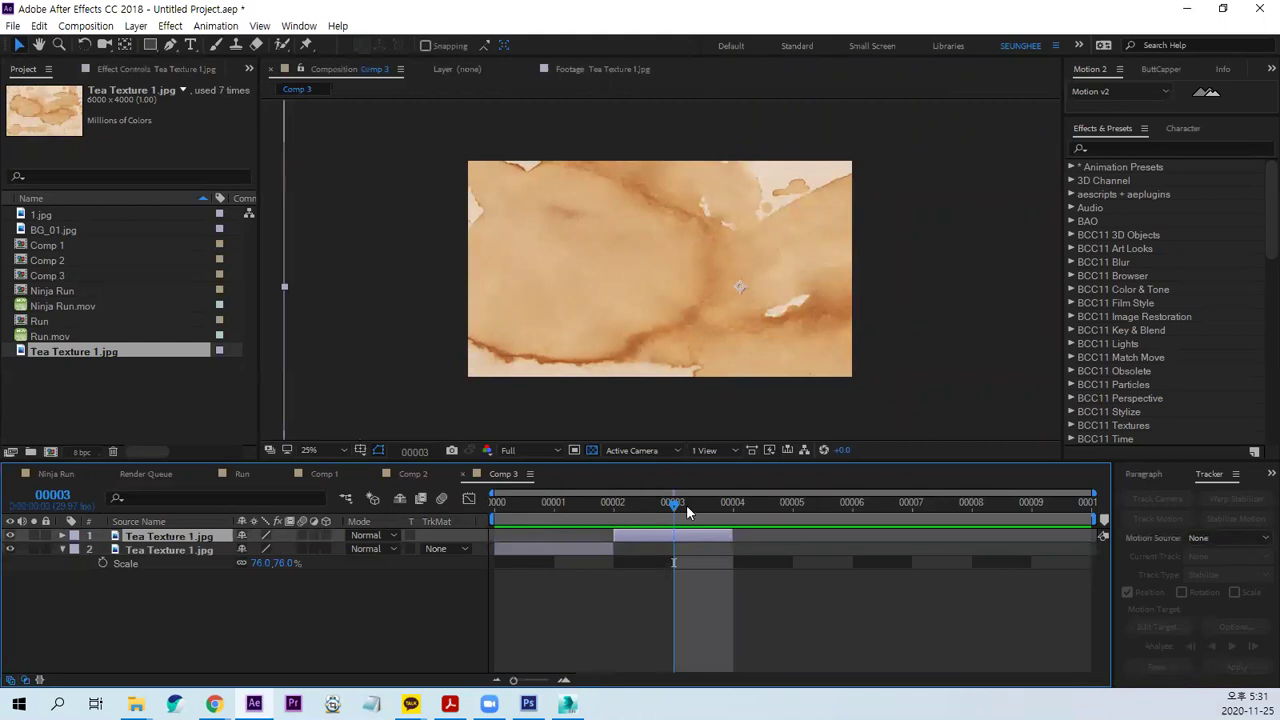
key(r)
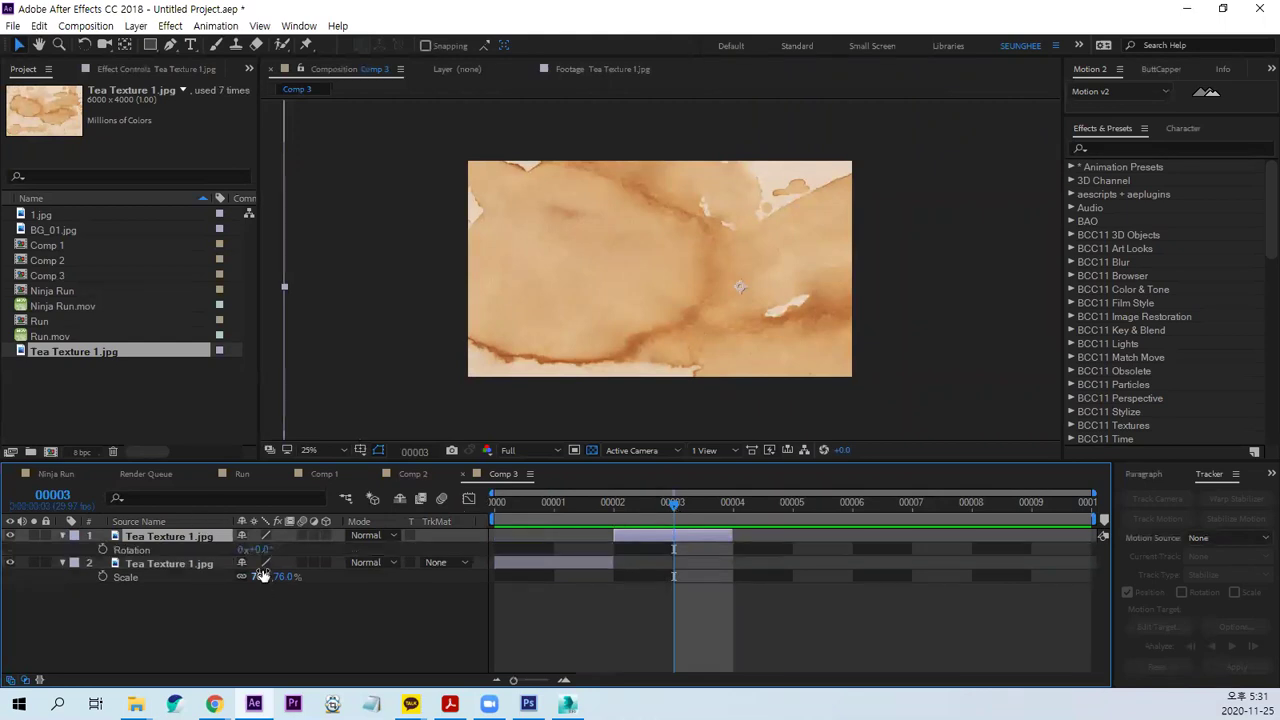
mouse_move(256, 550)
mouse_down()
mouse_move(621, 424)
mouse_move(635, 320)
mouse_move(618, 280)
mouse_up()
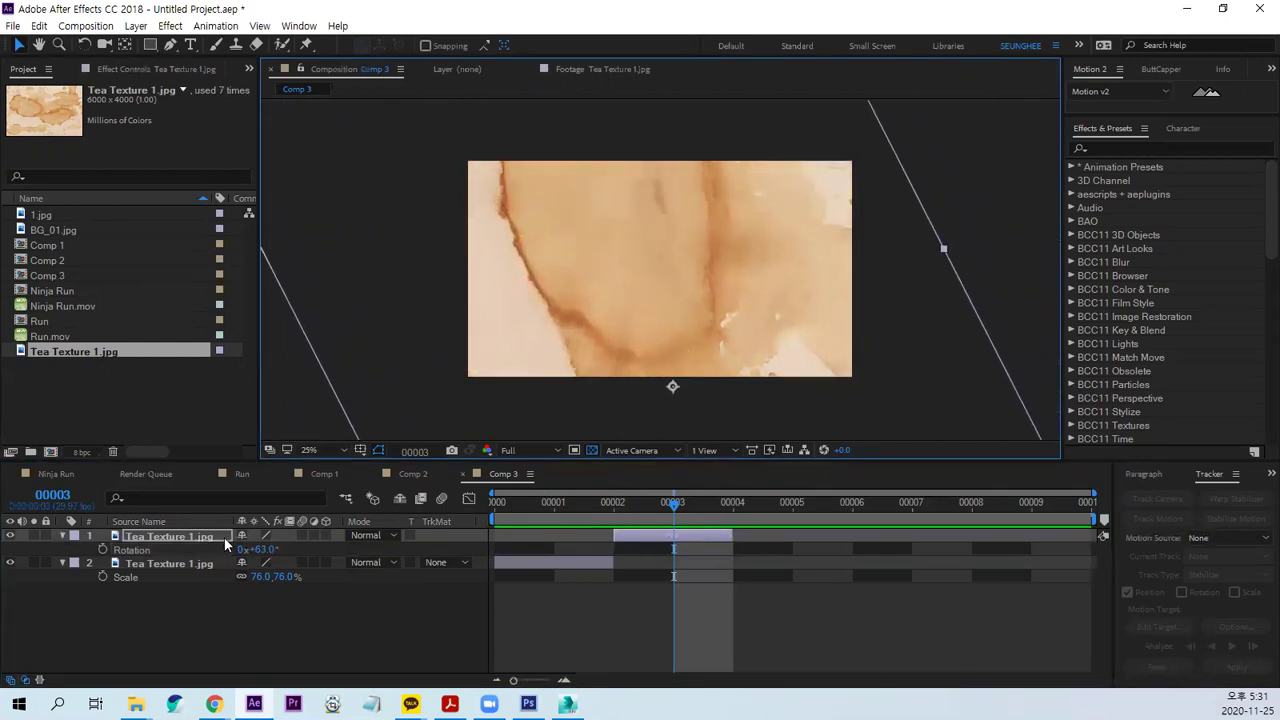
Add a third texture copy following the previous clip, rotated the opposite way.
key(ctrl+d)
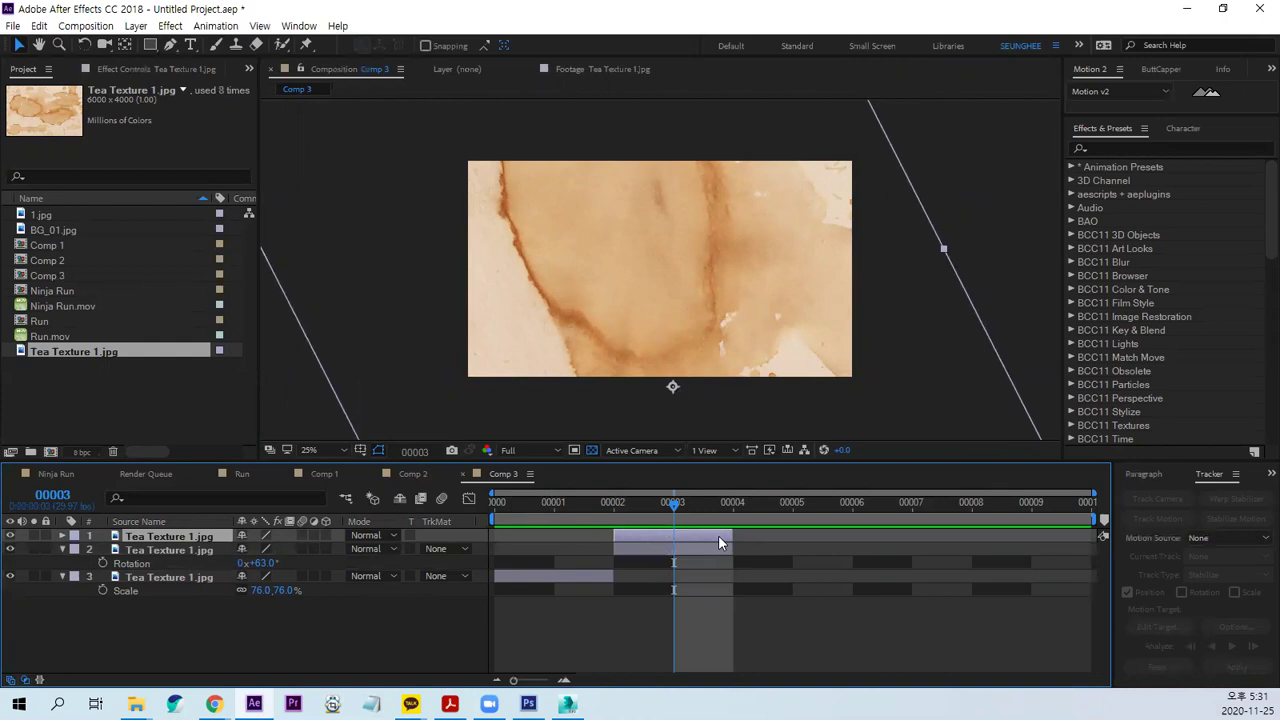
drag(718, 535, 841, 540)
click(800, 499)
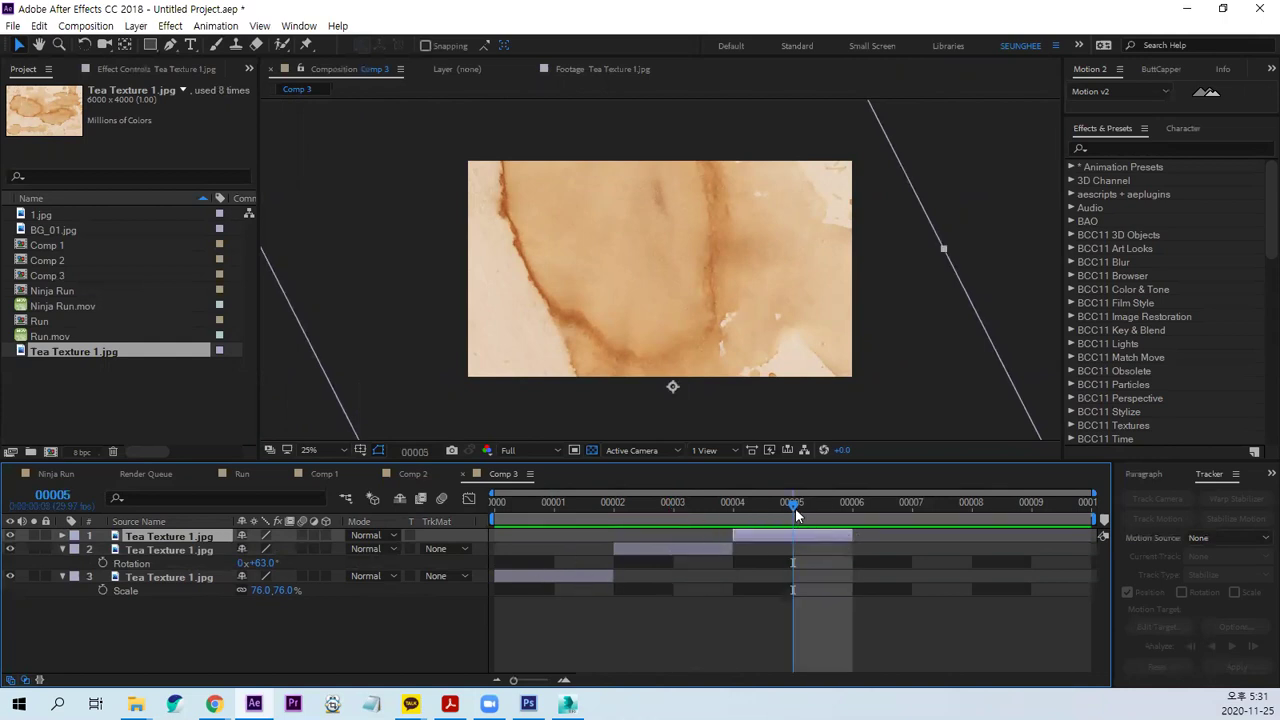
key(r)
mouse_move(265, 549)
mouse_down()
mouse_move(175, 564)
mouse_move(653, 280)
mouse_up()
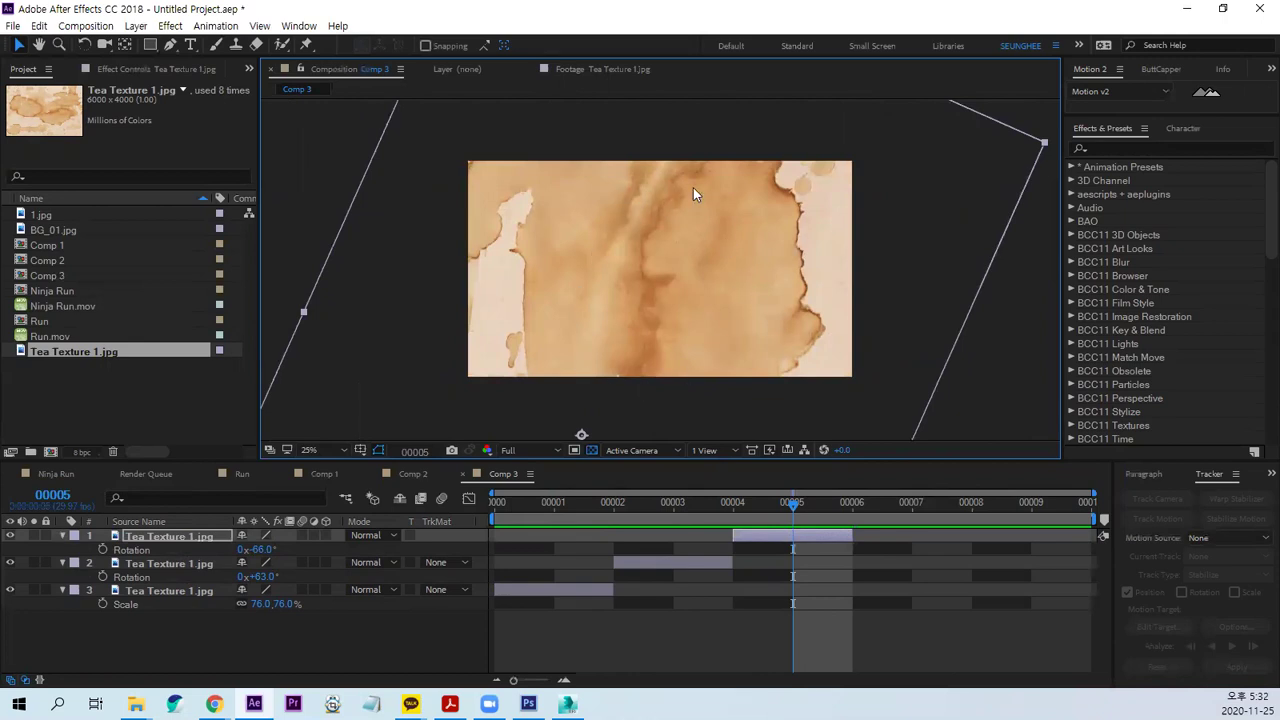
Add a fourth copy starting at frame 00006, rotated to 192 degrees and repositioned.
click(178, 540)
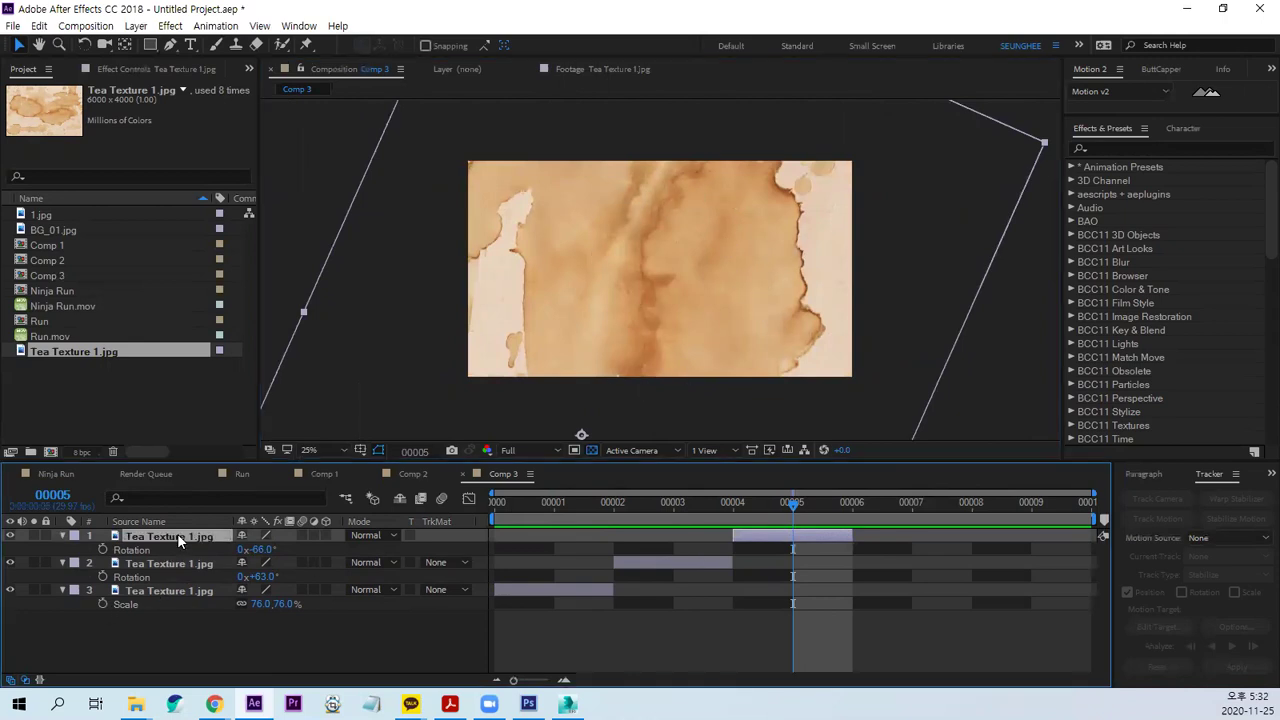
key(ctrl+d)
mouse_move(793, 505)
mouse_down()
mouse_move(852, 505)
mouse_move(920, 544)
mouse_up()
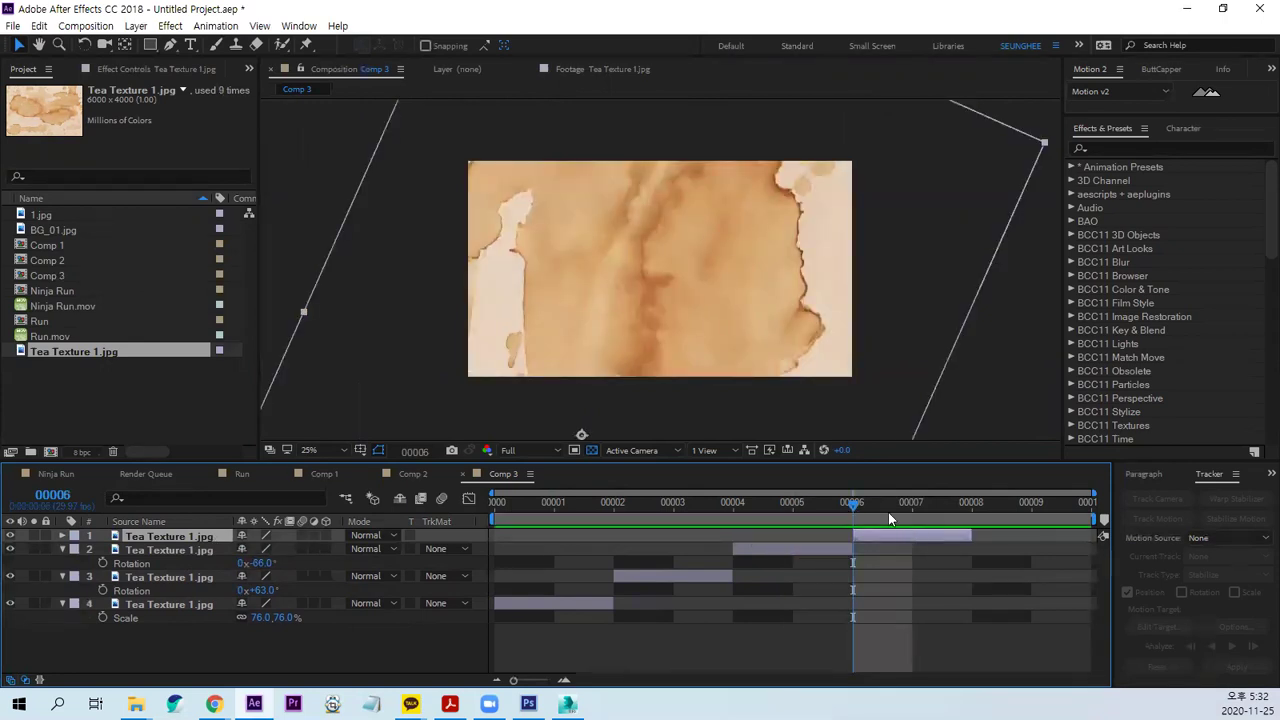
click(912, 504)
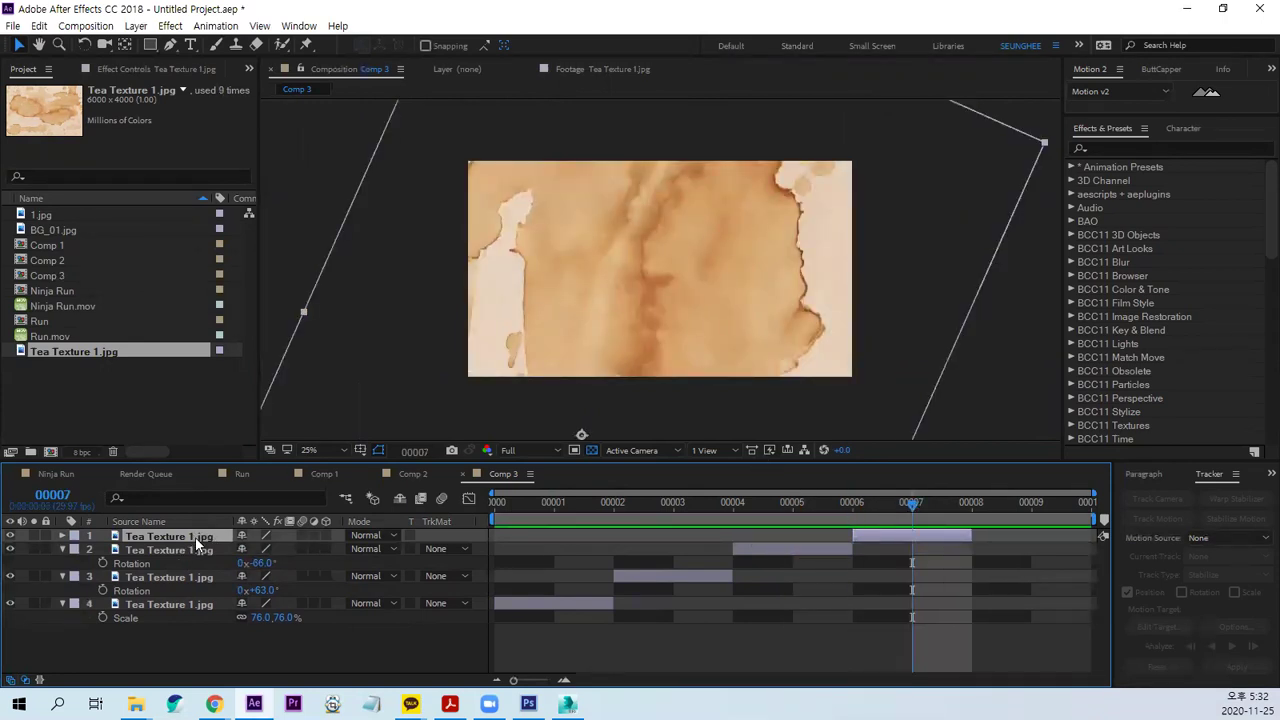
key(r)
drag(256, 551, 470, 549)
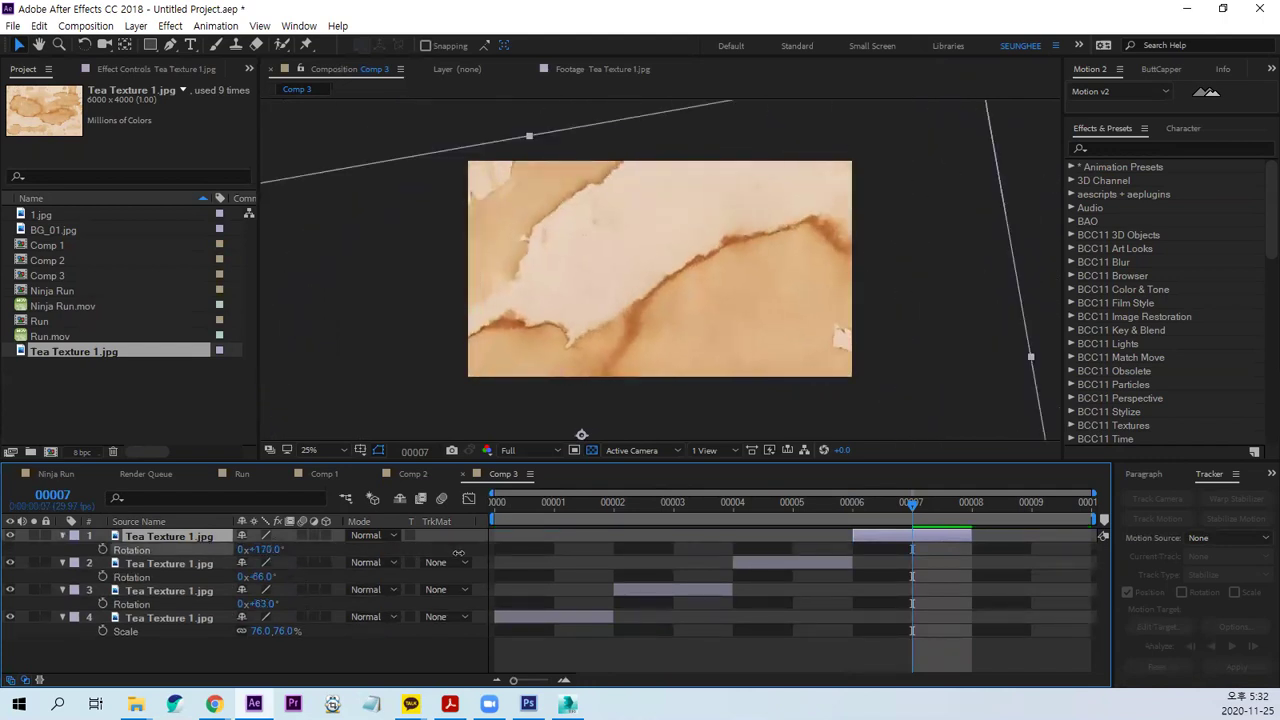
click(723, 258)
drag(724, 253, 728, 277)
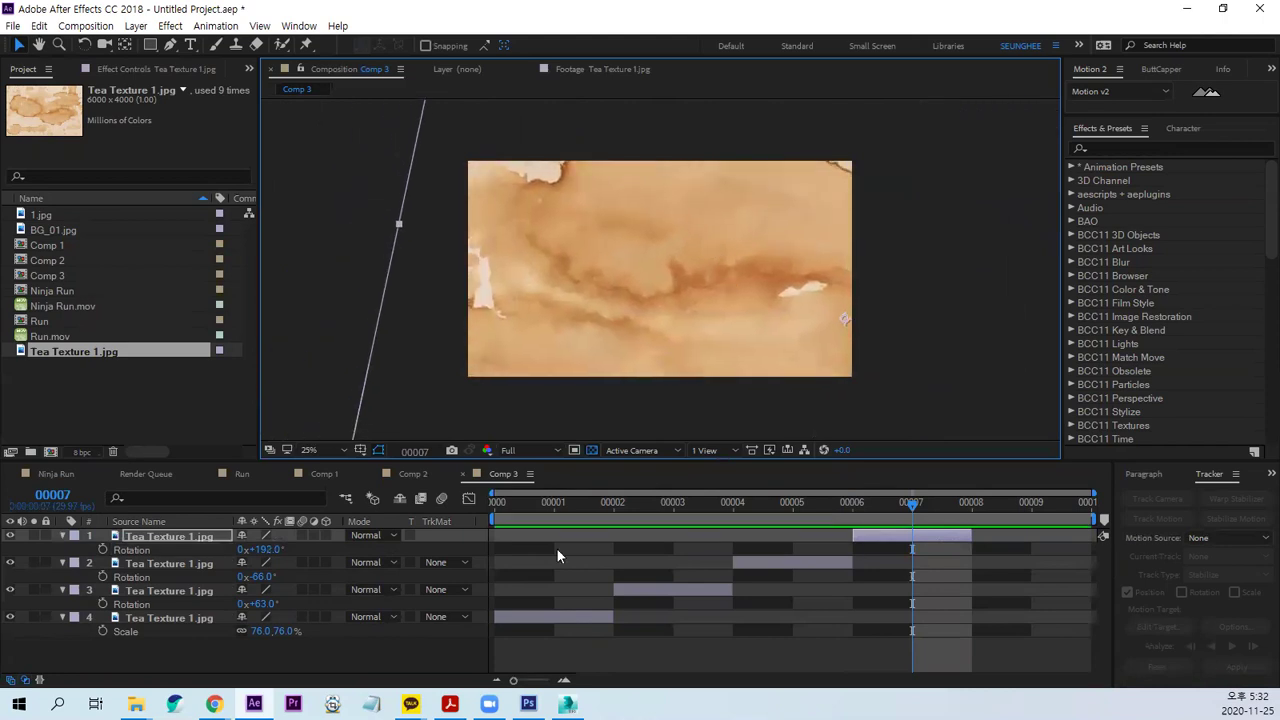
Add a fifth copy starting at frame 00008 with its own rotation.
click(183, 540)
key(ctrl+d)
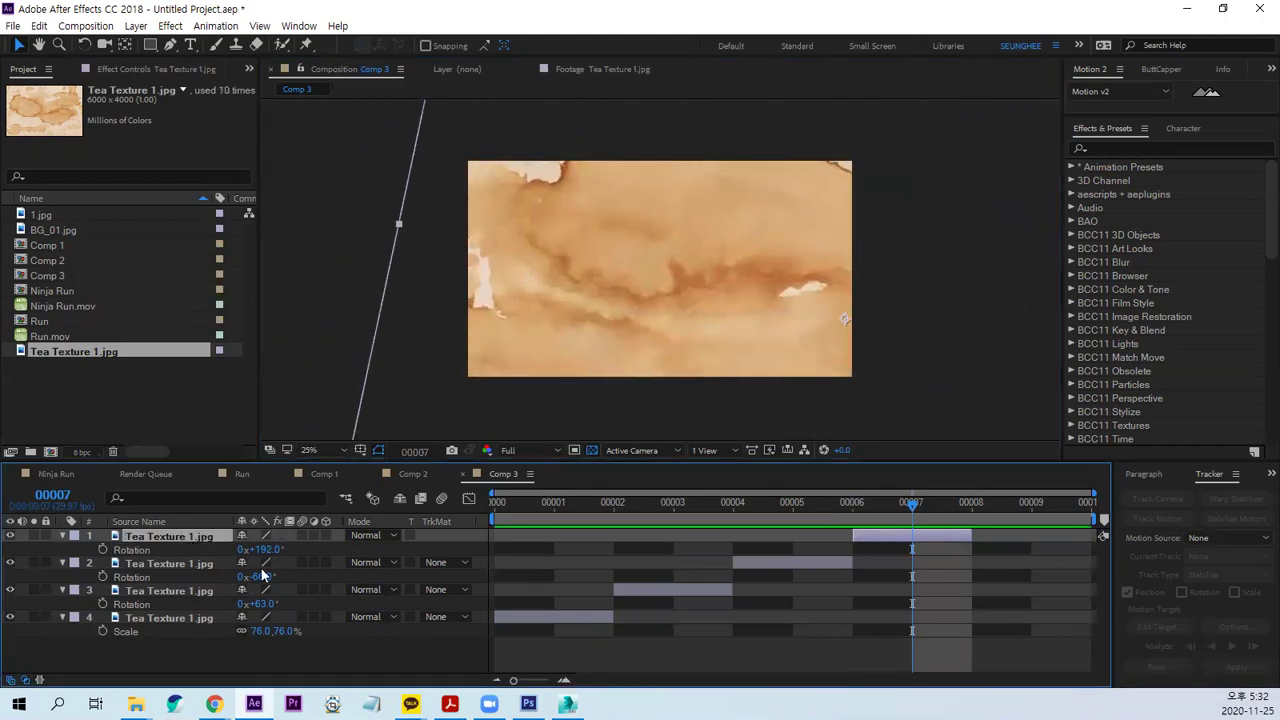
drag(875, 540, 990, 542)
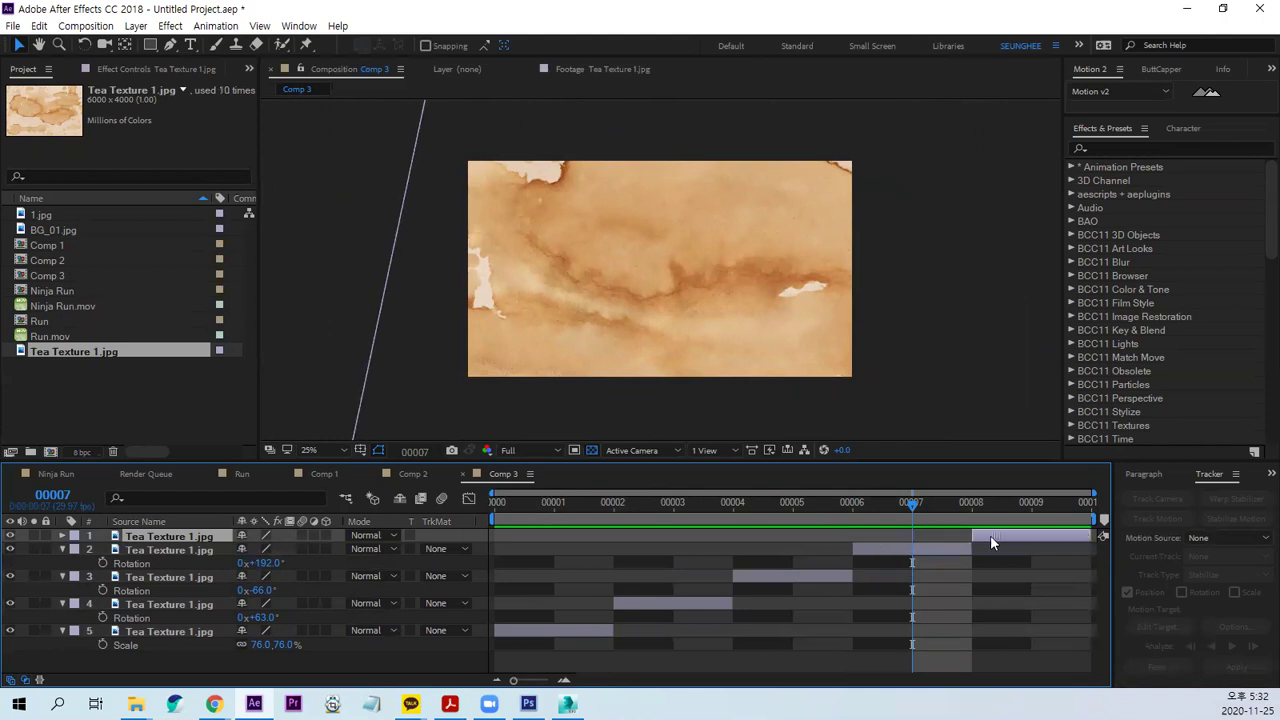
click(1030, 500)
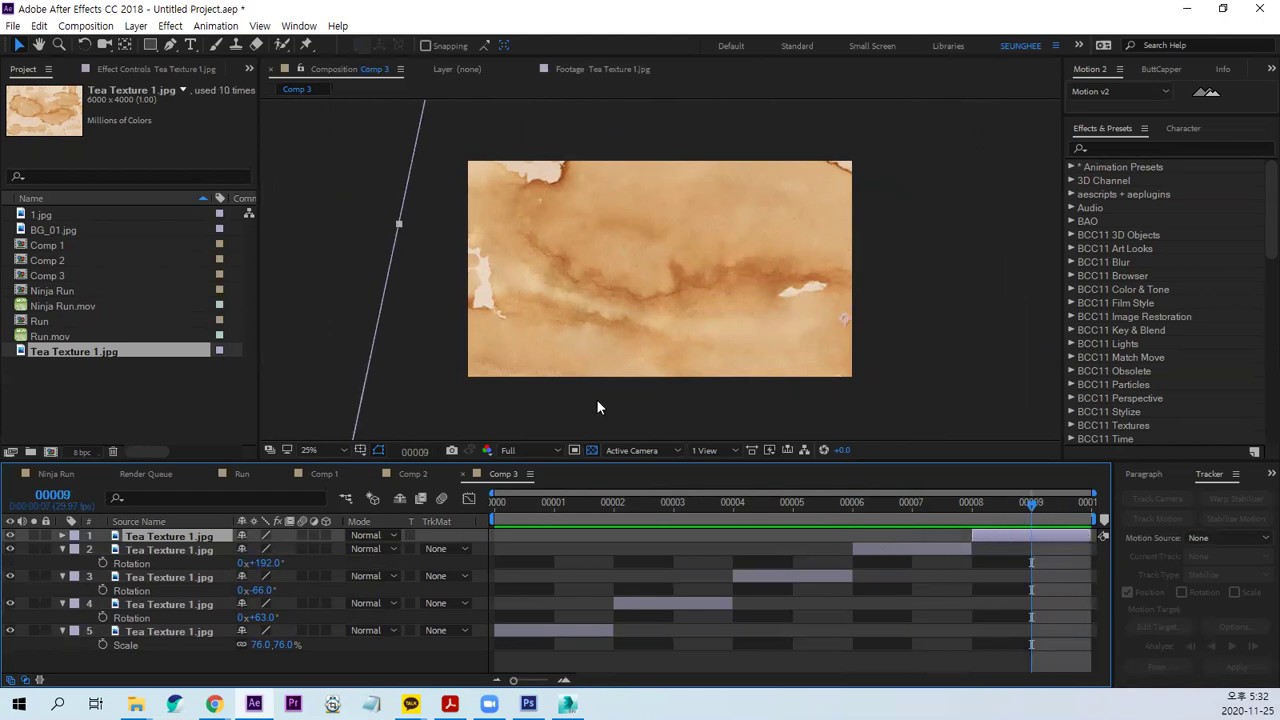
key(r)
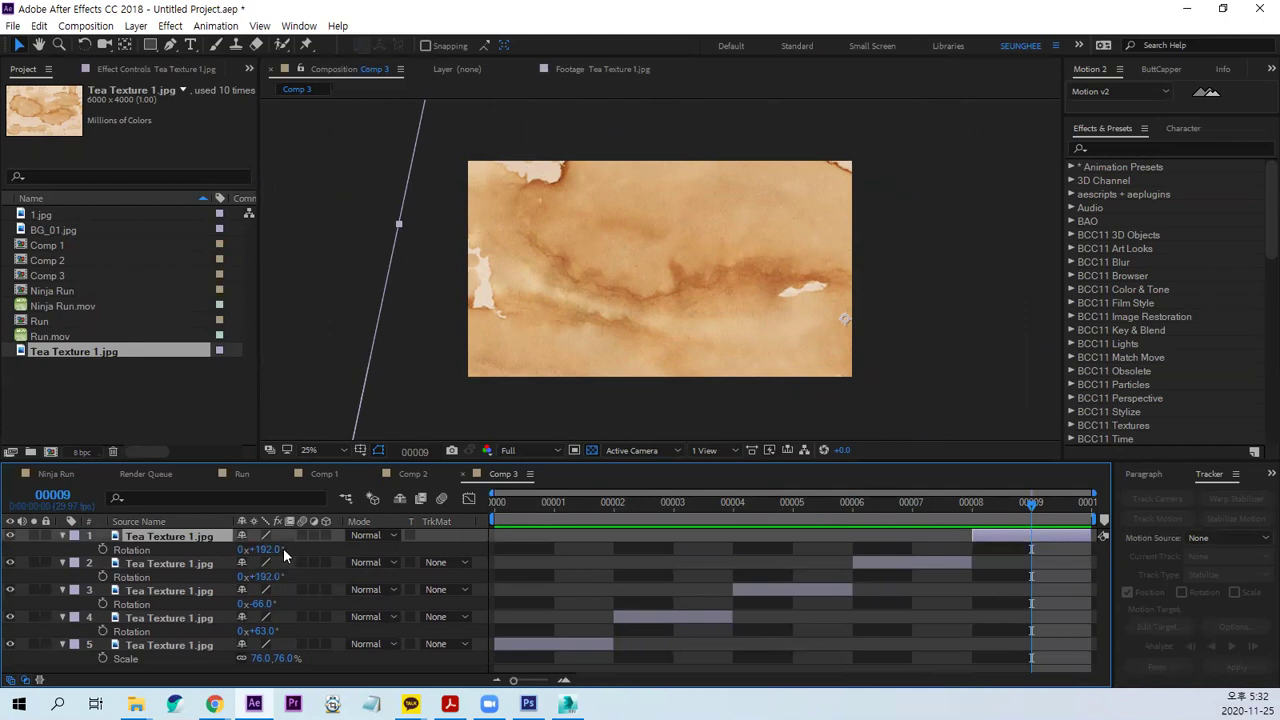
mouse_move(258, 549)
mouse_down()
mouse_move(393, 530)
mouse_move(738, 316)
mouse_move(520, 377)
mouse_up()
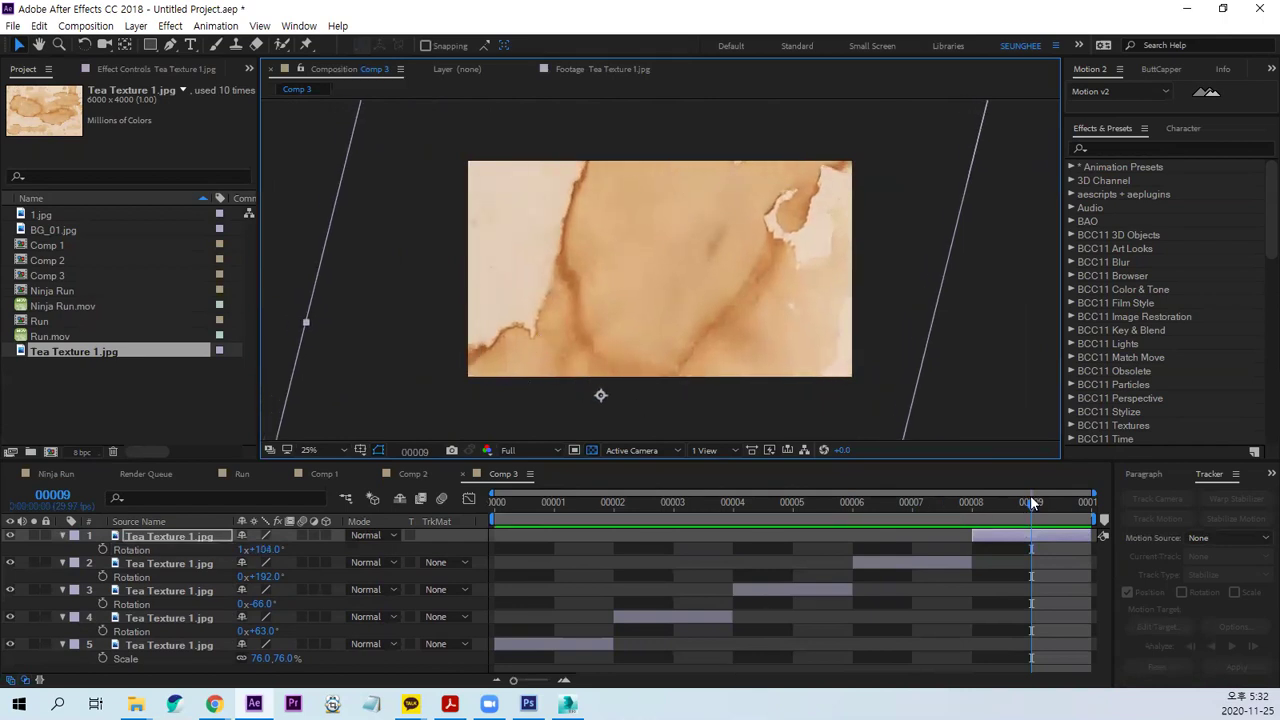
Preview the flickering texture sequence from frame 0, then return to frame 0.
drag(1030, 495, 459, 524)
click(452, 659)
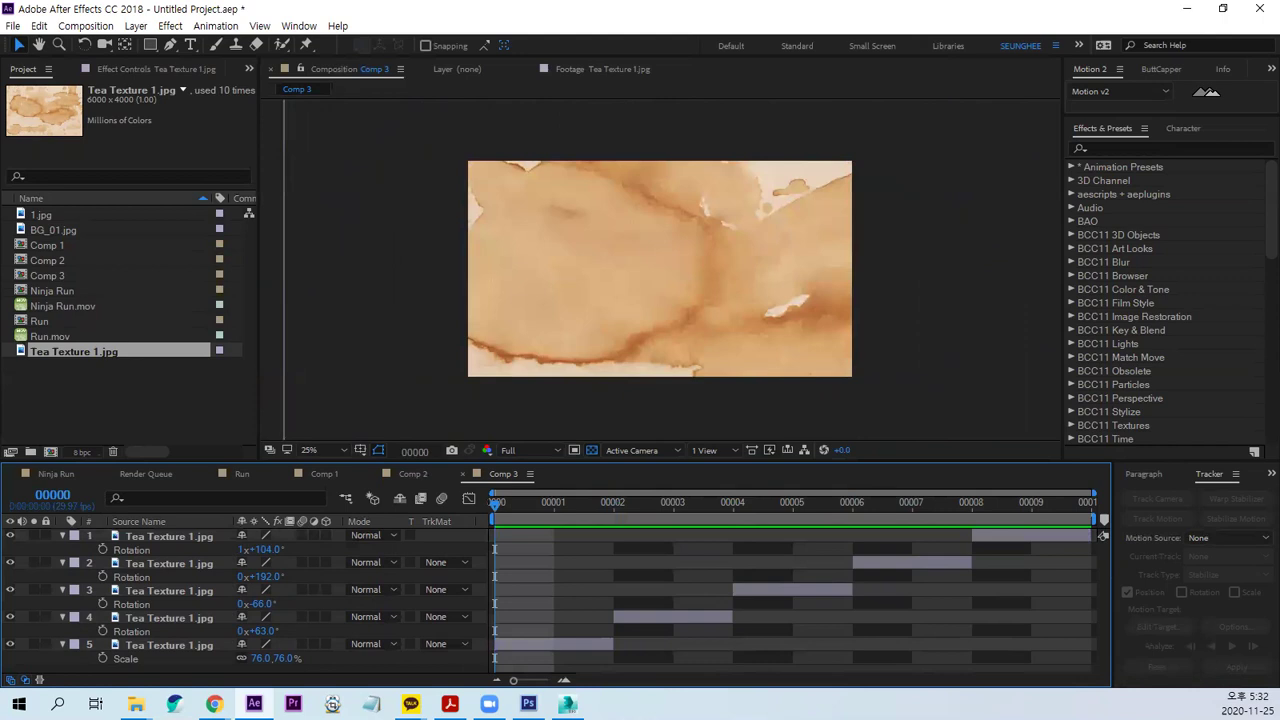
key(space)
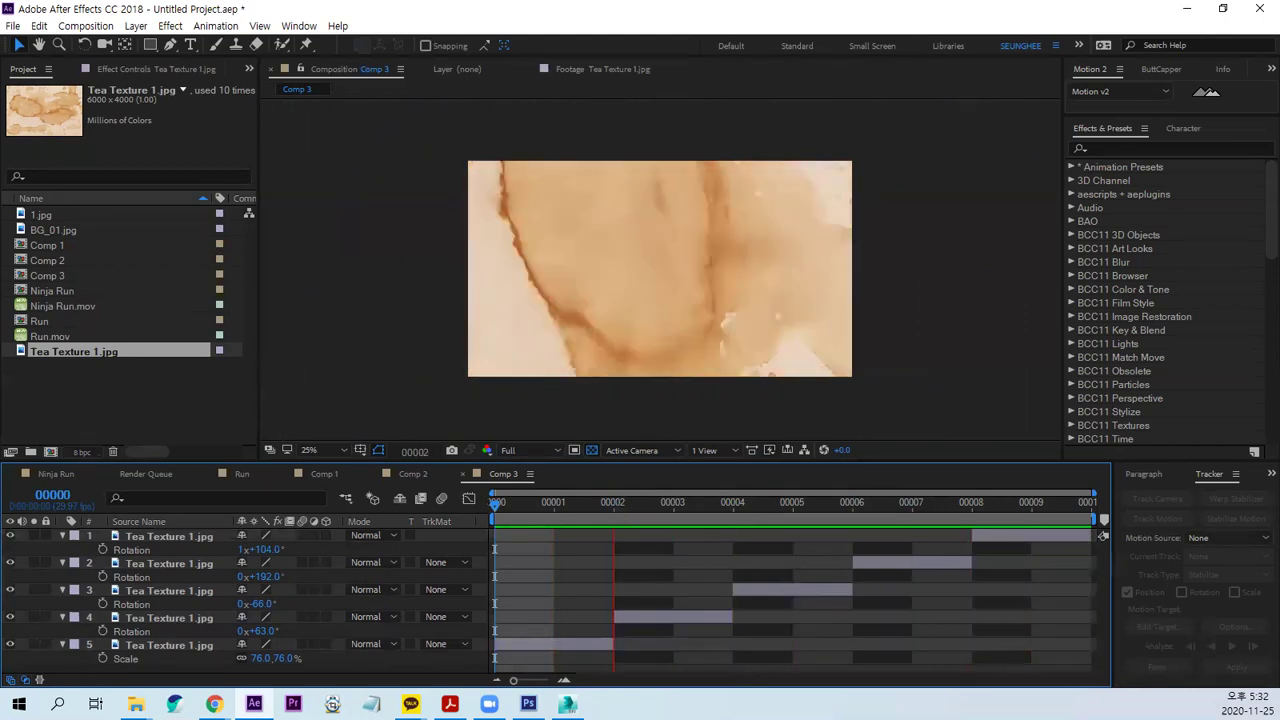
click(886, 594)
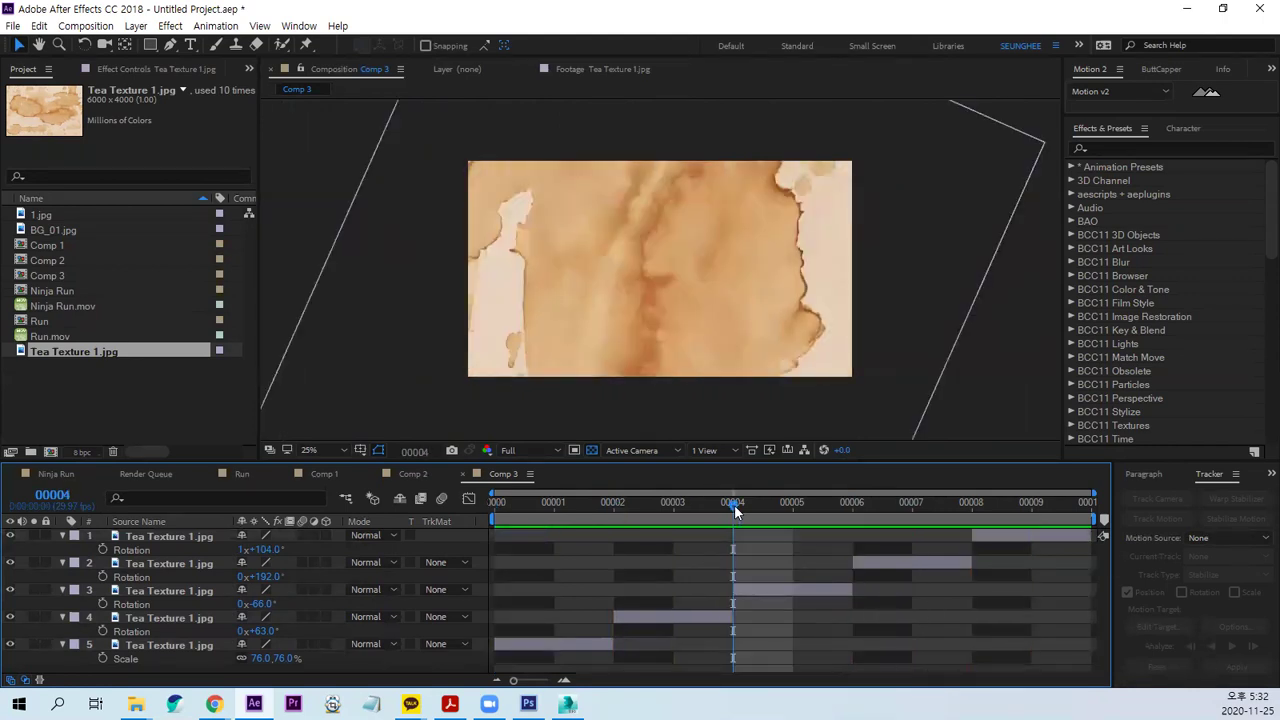
drag(734, 504, 511, 510)
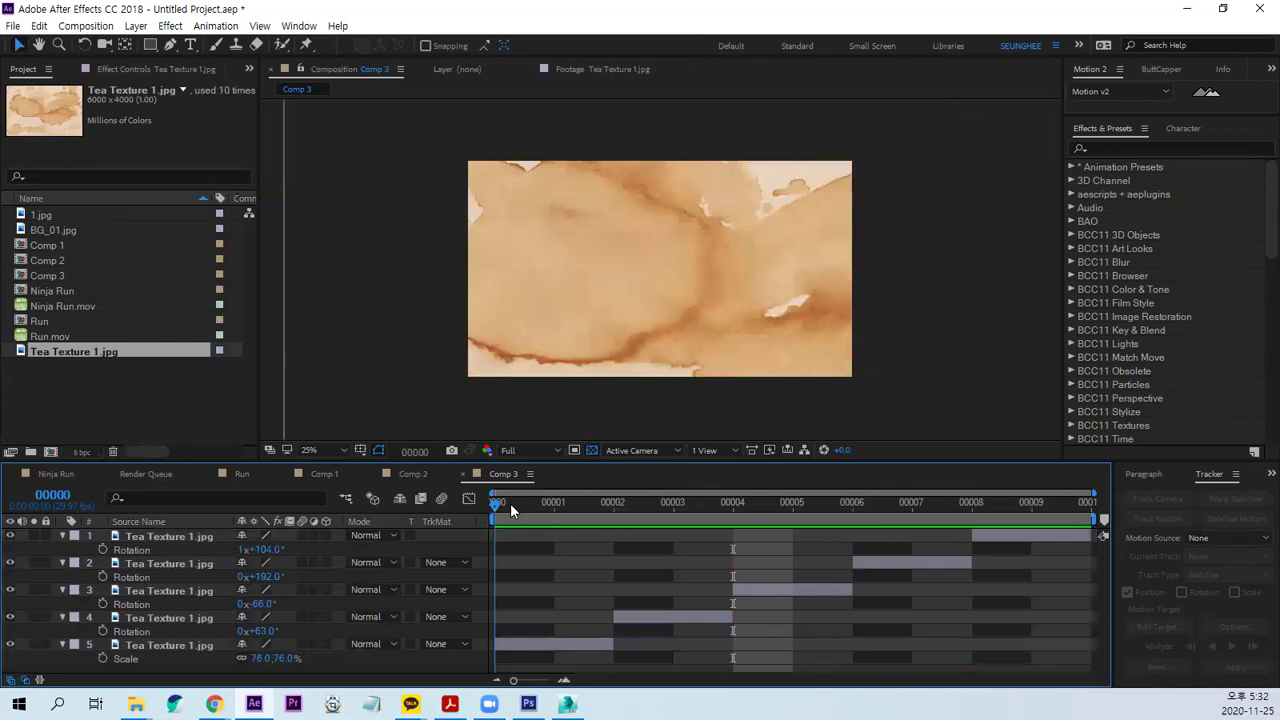
click(166, 399)
Create the Run 2 composition from Run.mov and place Comp 3 beneath the runner layer.
drag(46, 336, 53, 456)
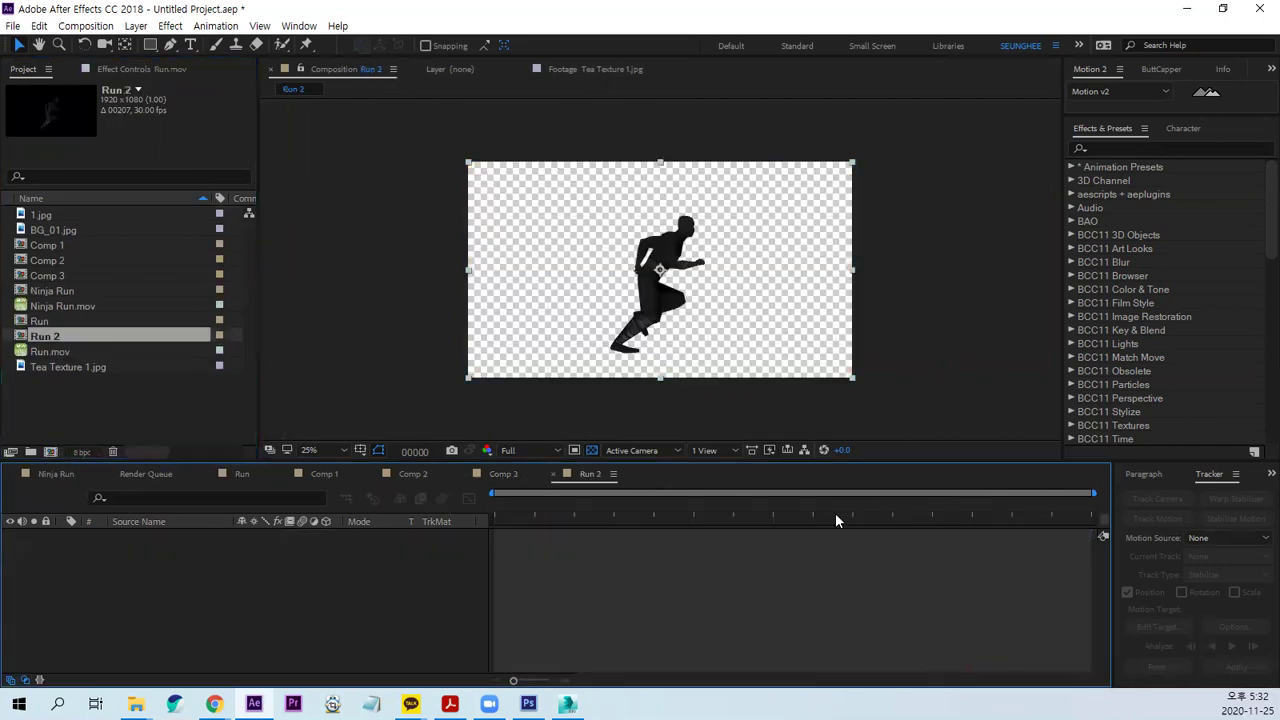
scroll(703, 368, up, 2)
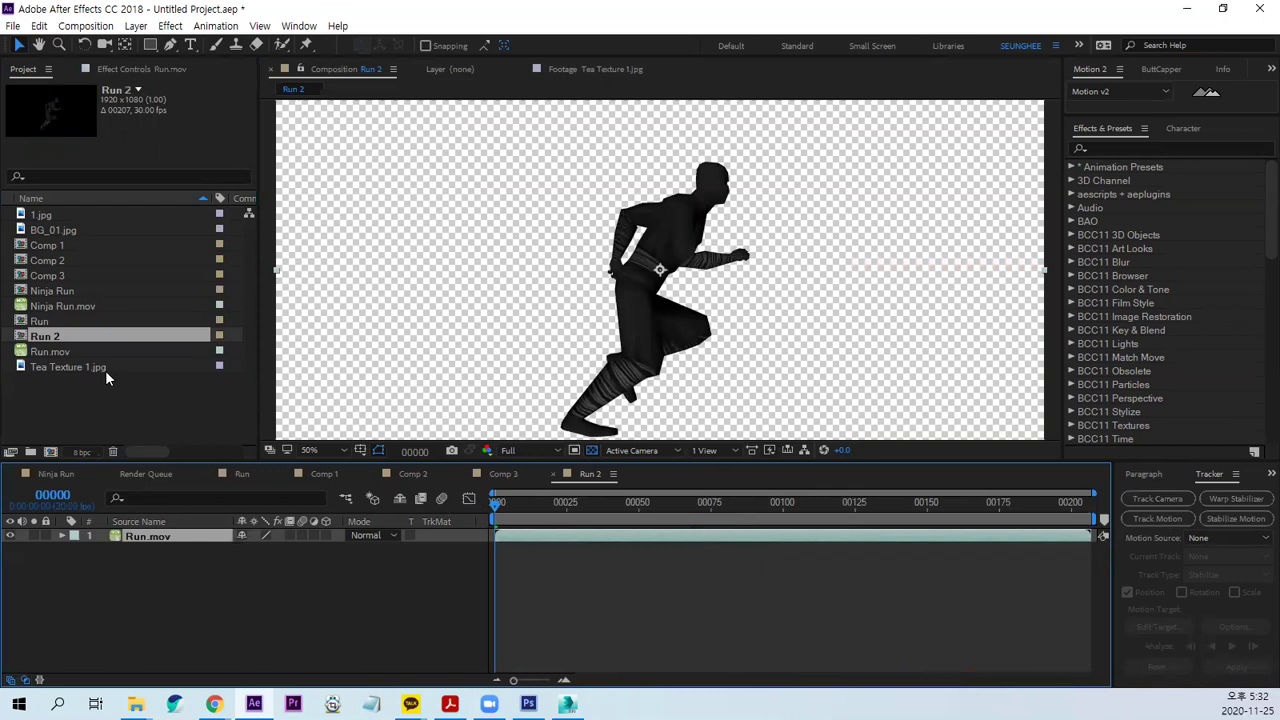
click(49, 275)
ctrl+click(40, 321)
mouse_move(40, 321)
mouse_down()
mouse_move(126, 422)
mouse_move(155, 569)
mouse_up()
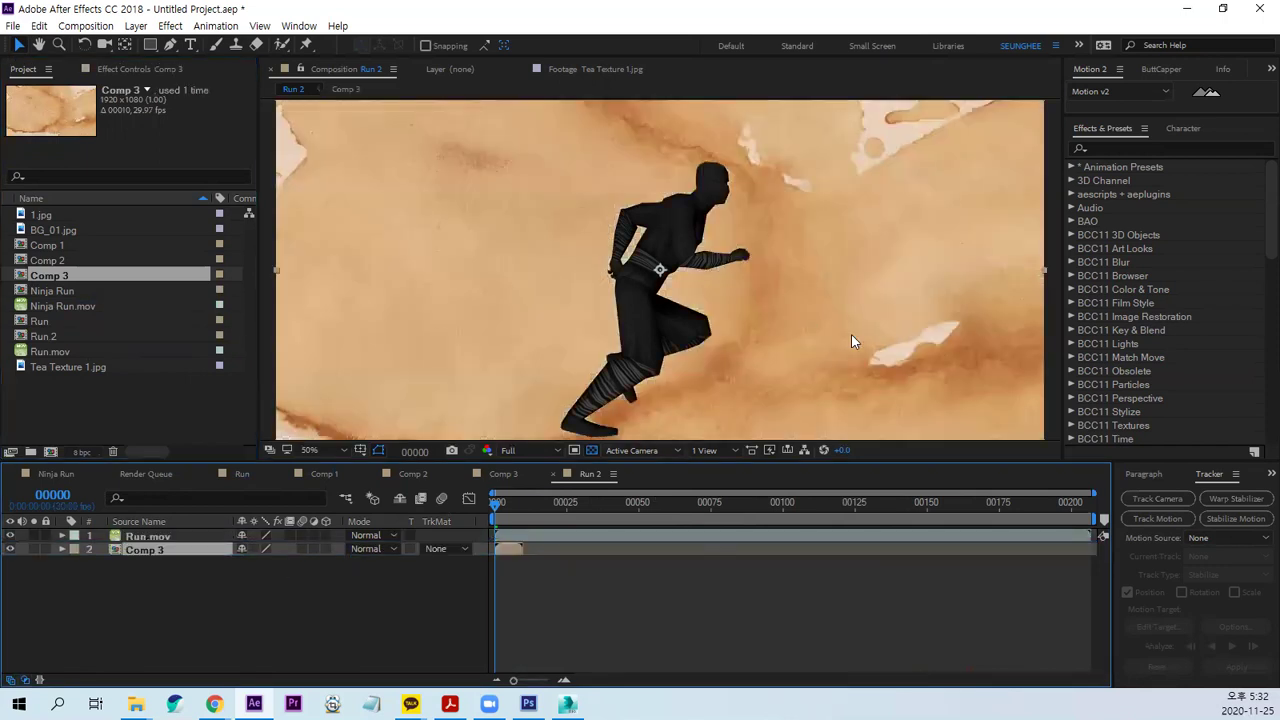
key(comma)
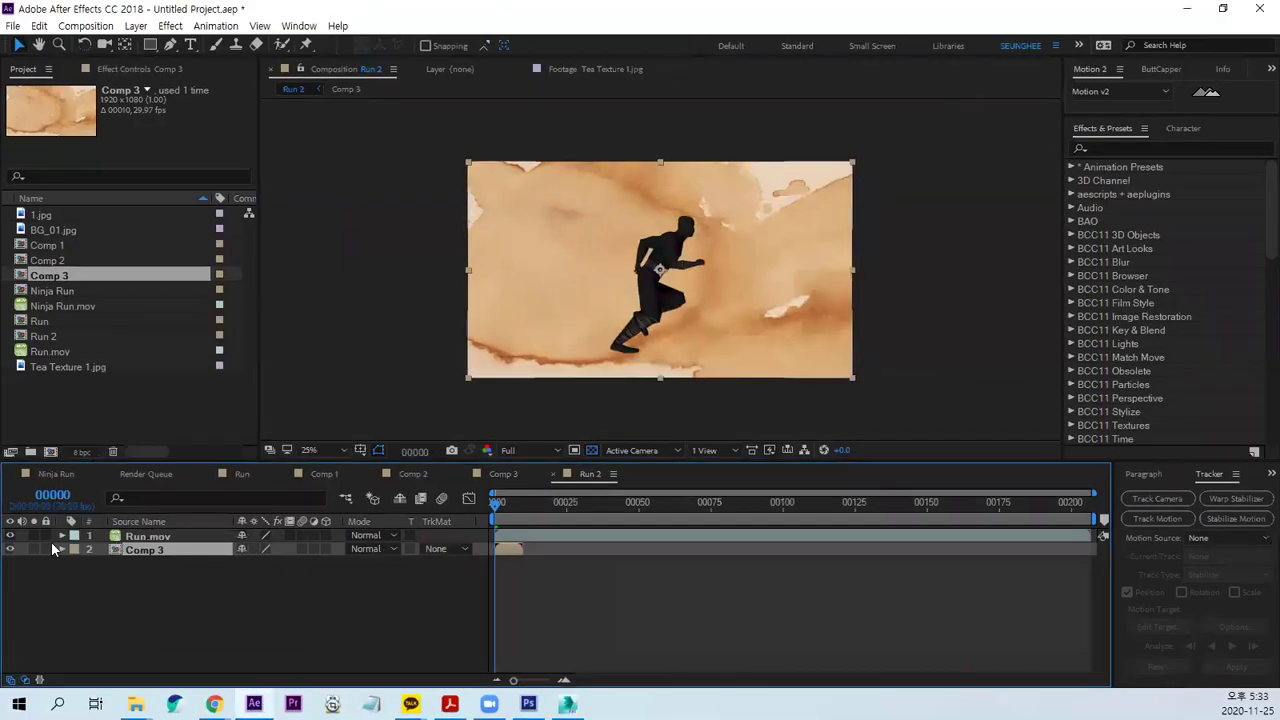
Hide the Run.mov layer so only the Comp 3 texture shows.
click(10, 536)
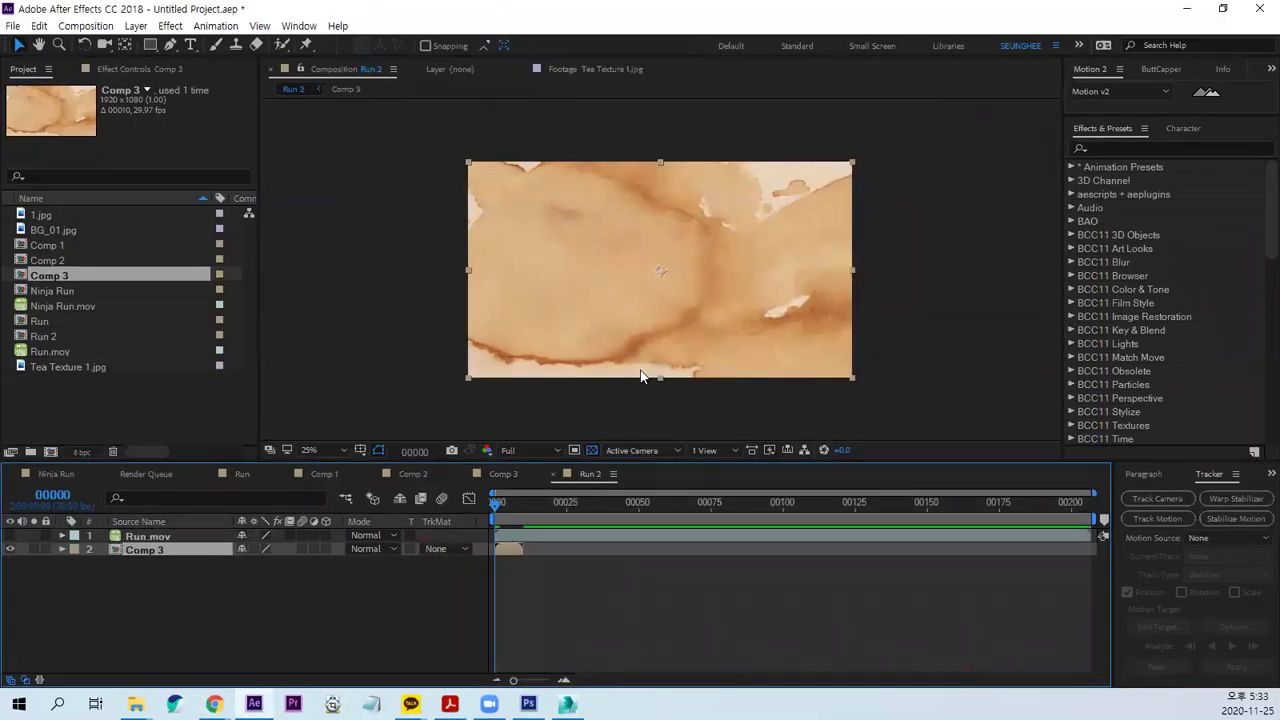
key(period)
key(comma)
Enable Time Remapping on the Comp 3 layer.
right_click(166, 554)
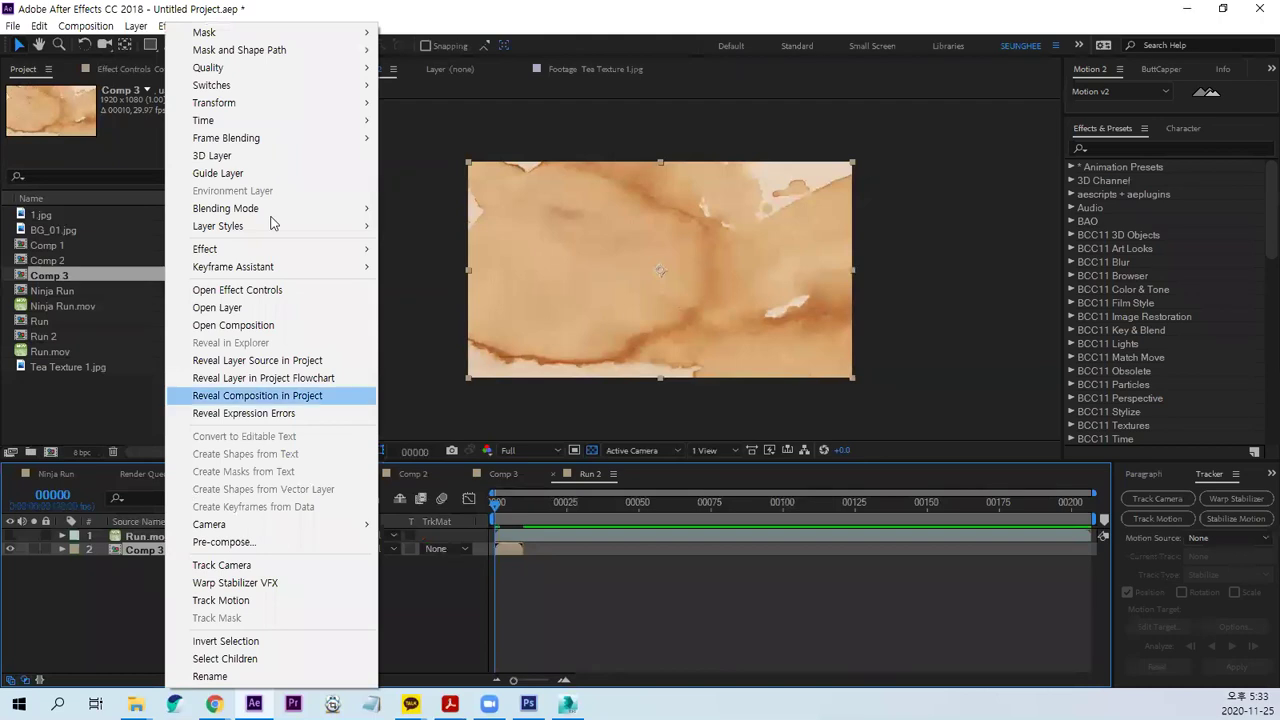
mouse_move(240, 122)
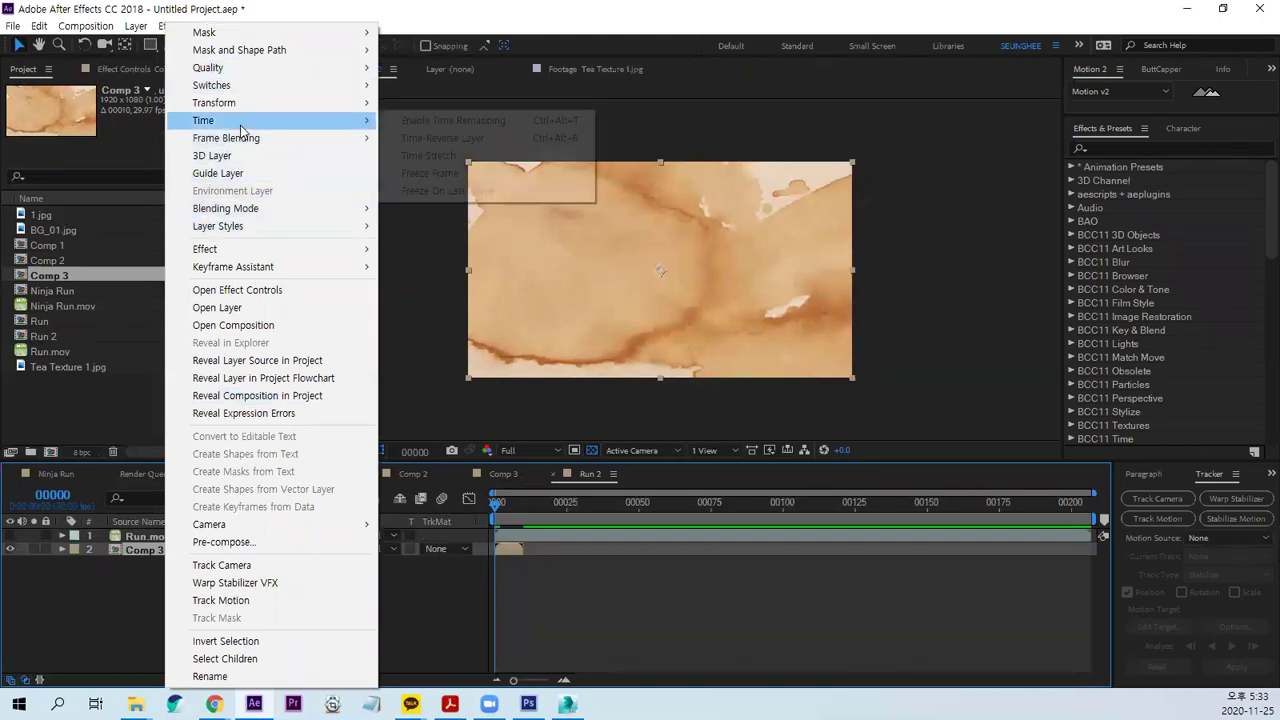
click(503, 128)
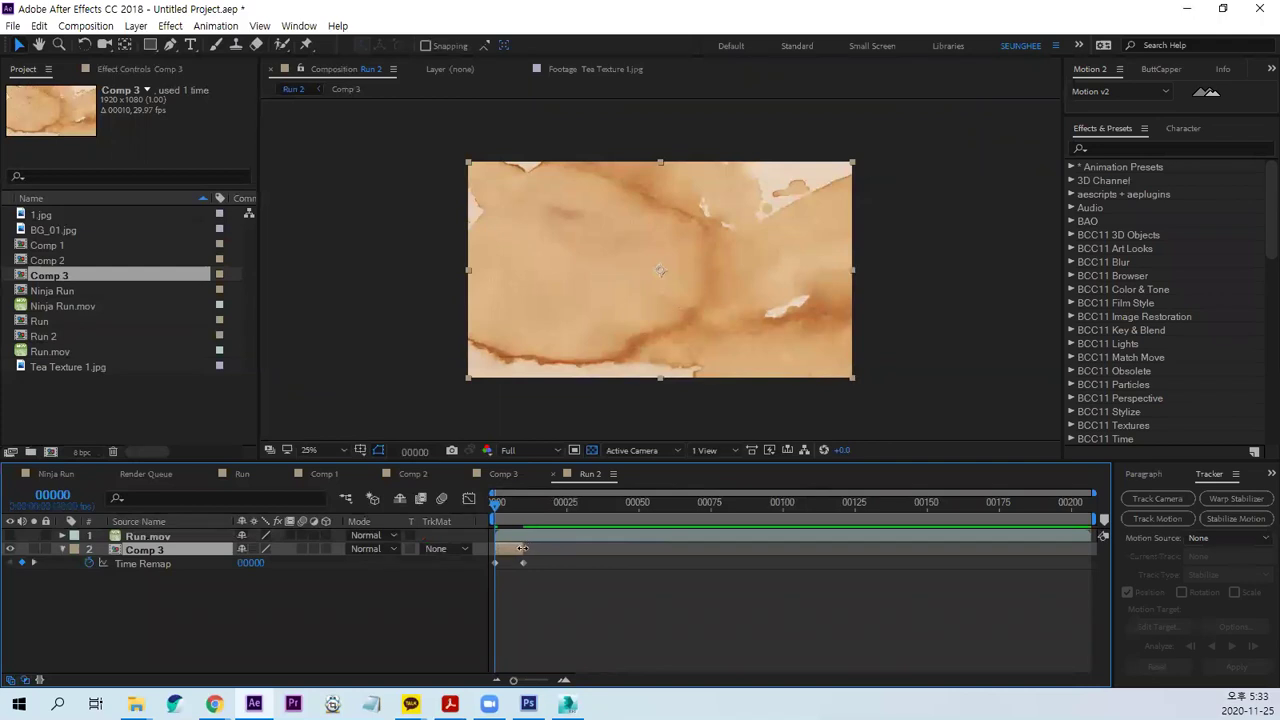
mouse_move(567, 704)
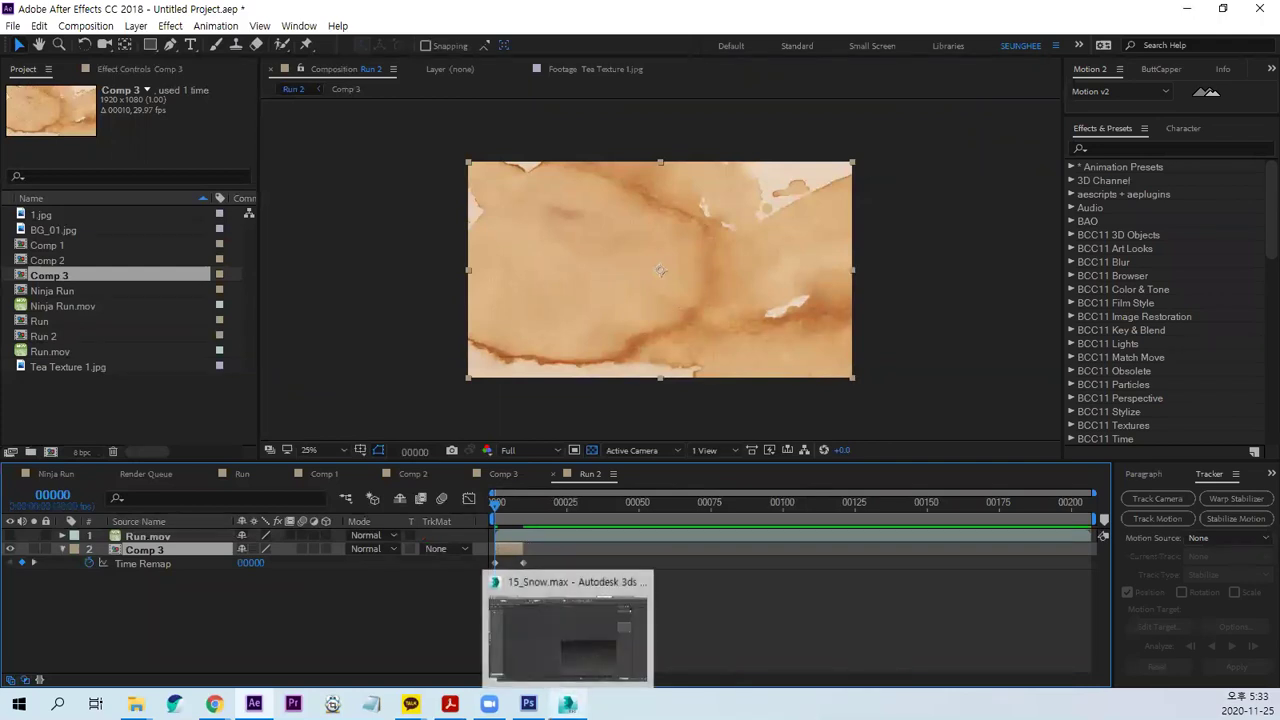
mouse_move(450, 704)
click(345, 618)
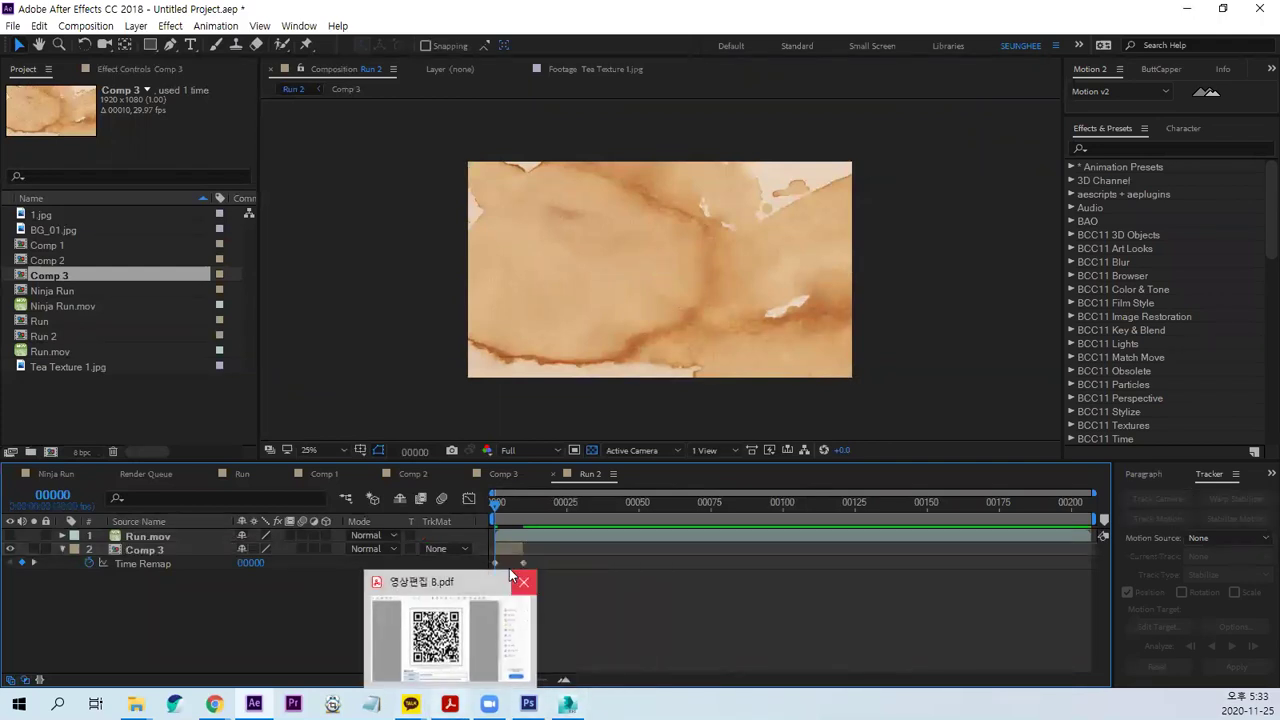
Extend the Comp 3 layer to the end of the timeline, then go to frame 00010.
click(185, 550)
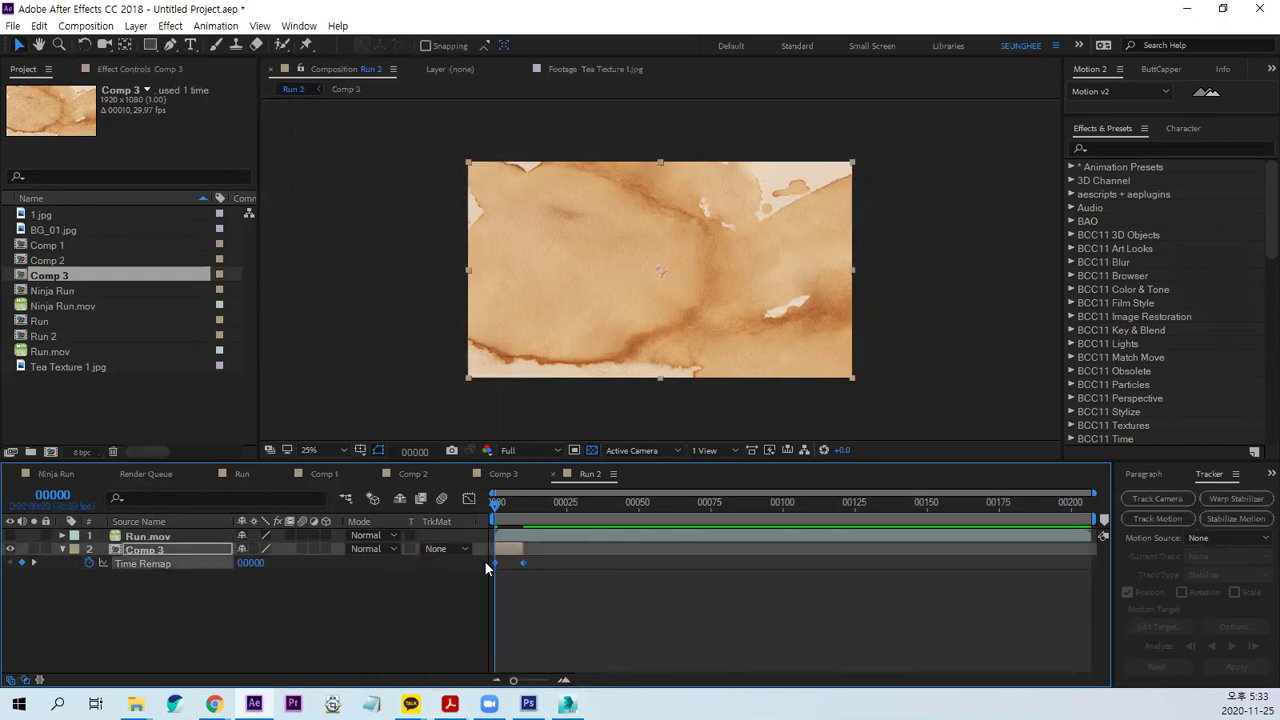
drag(554, 552, 1085, 565)
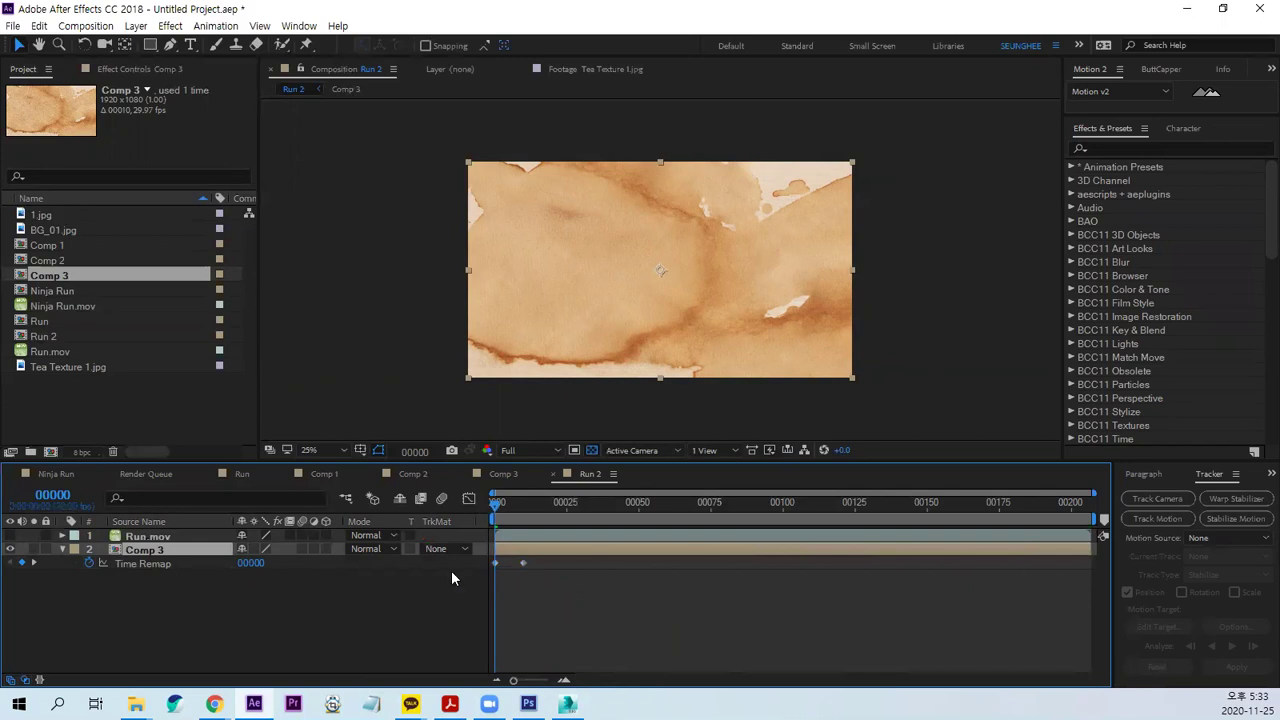
mouse_move(500, 513)
mouse_down()
mouse_move(526, 514)
mouse_move(506, 591)
mouse_move(476, 593)
mouse_up()
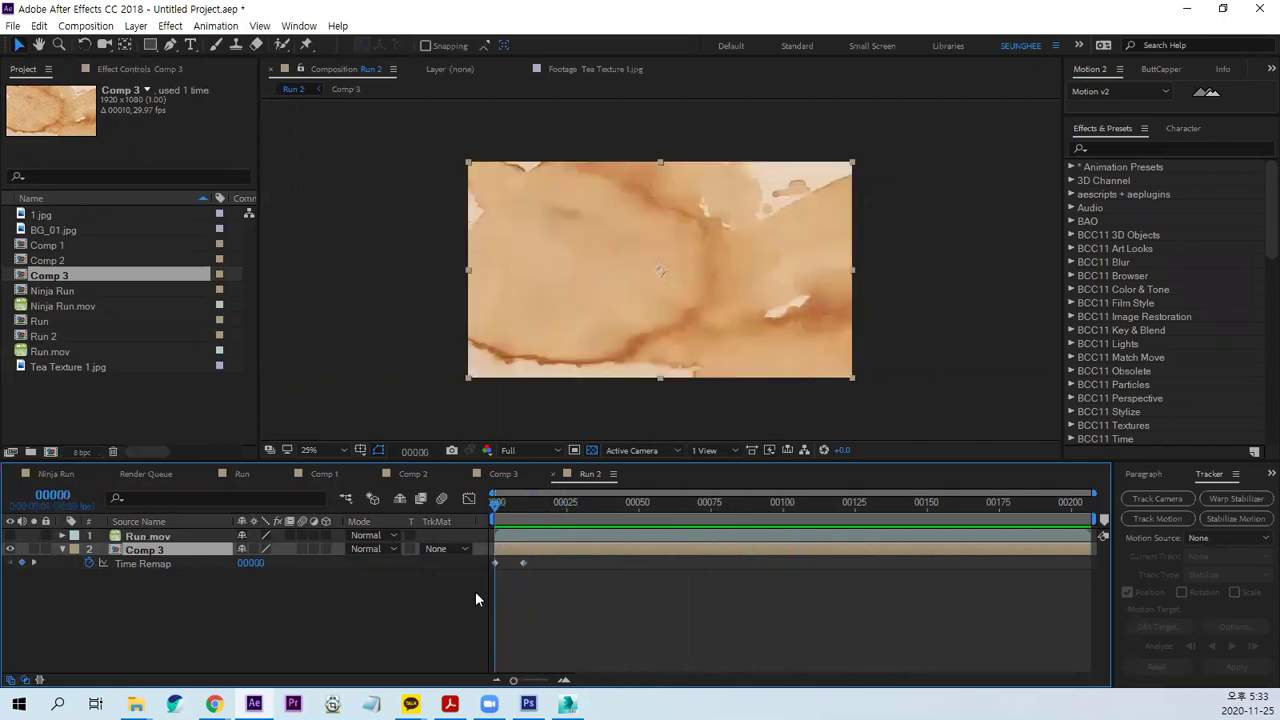
Add a loopOut(); expression to Comp 3's Time Remap and preview the looping texture.
alt+click(89, 564)
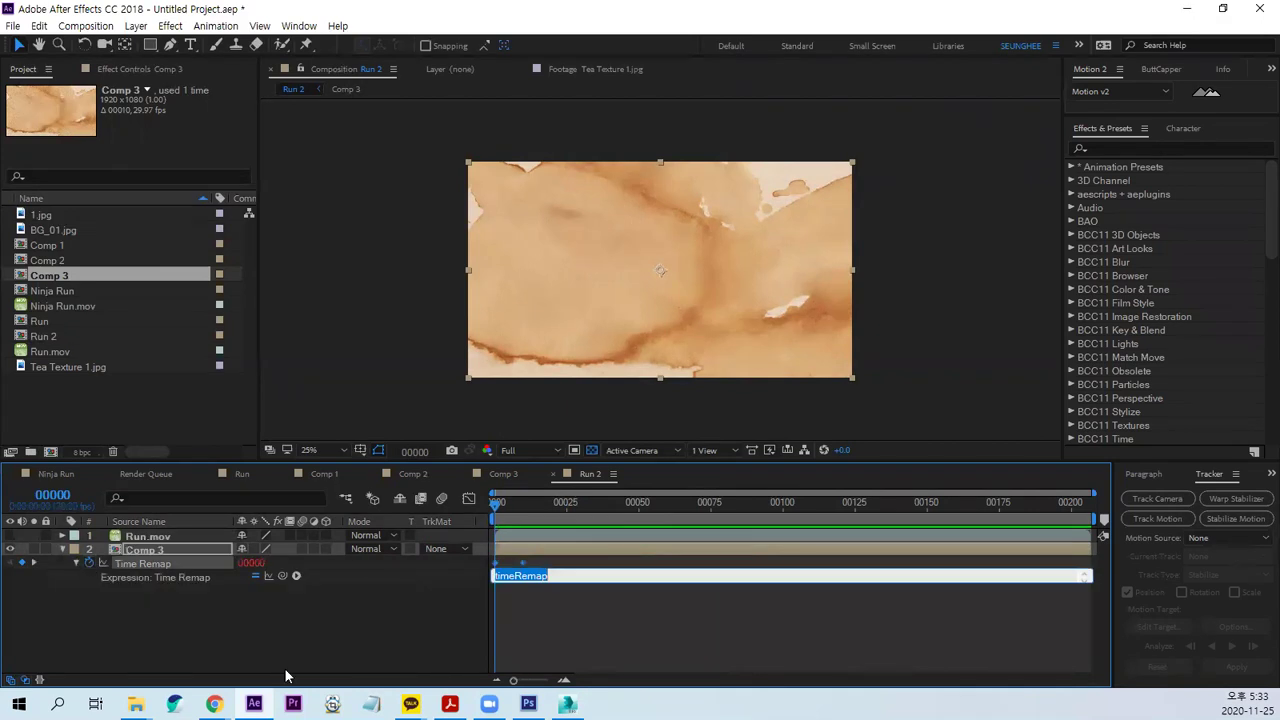
text(loopOut();)
click(575, 605)
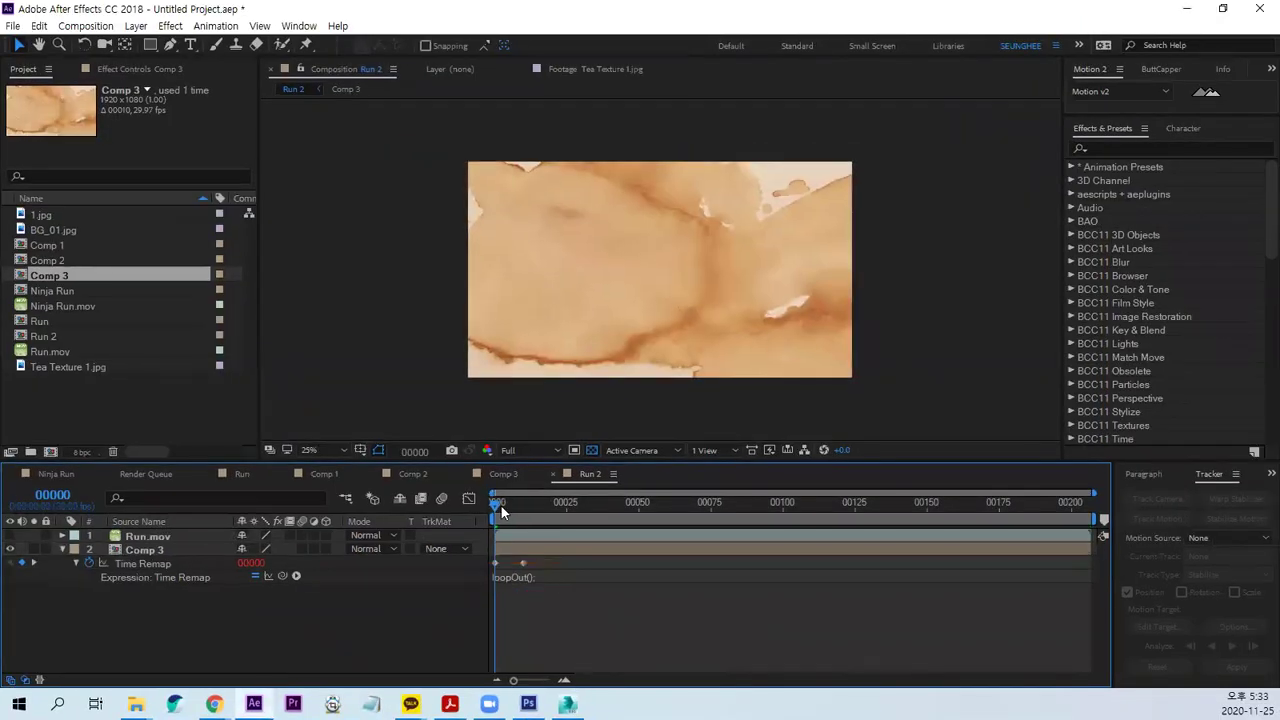
key(space)
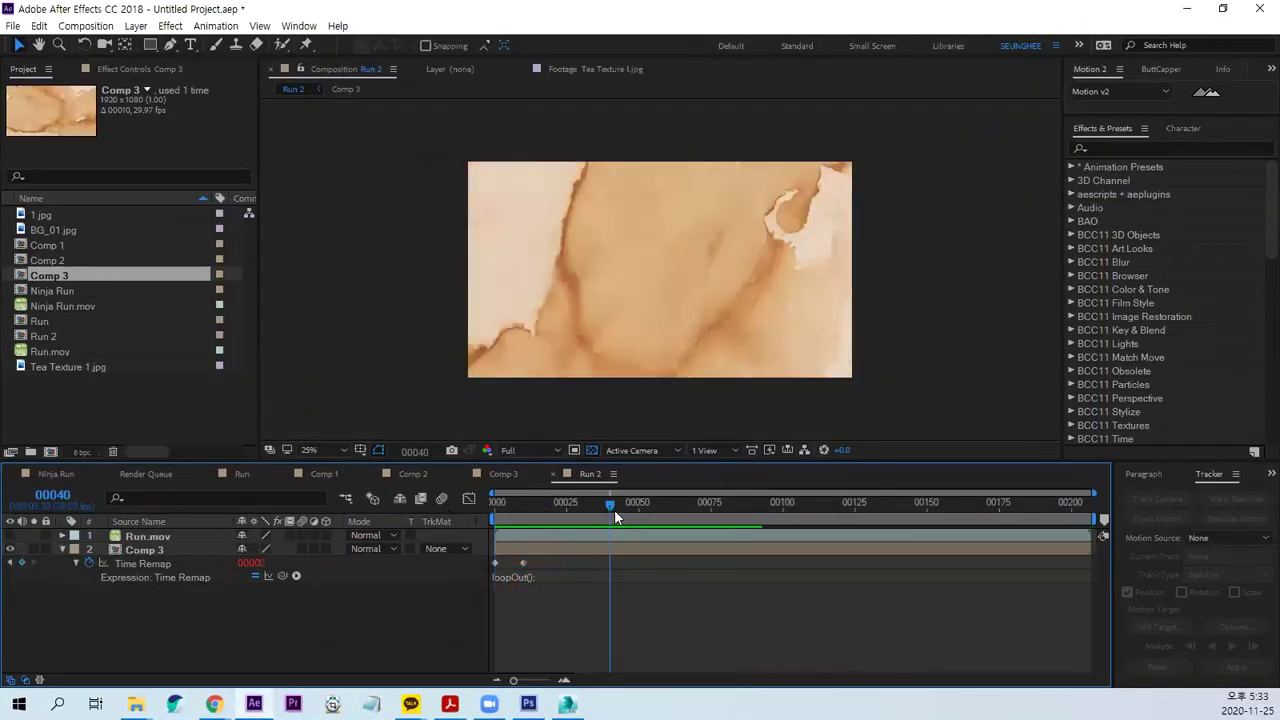
mouse_move(503, 503)
mouse_down()
mouse_move(522, 510)
mouse_move(480, 530)
mouse_move(400, 516)
mouse_up()
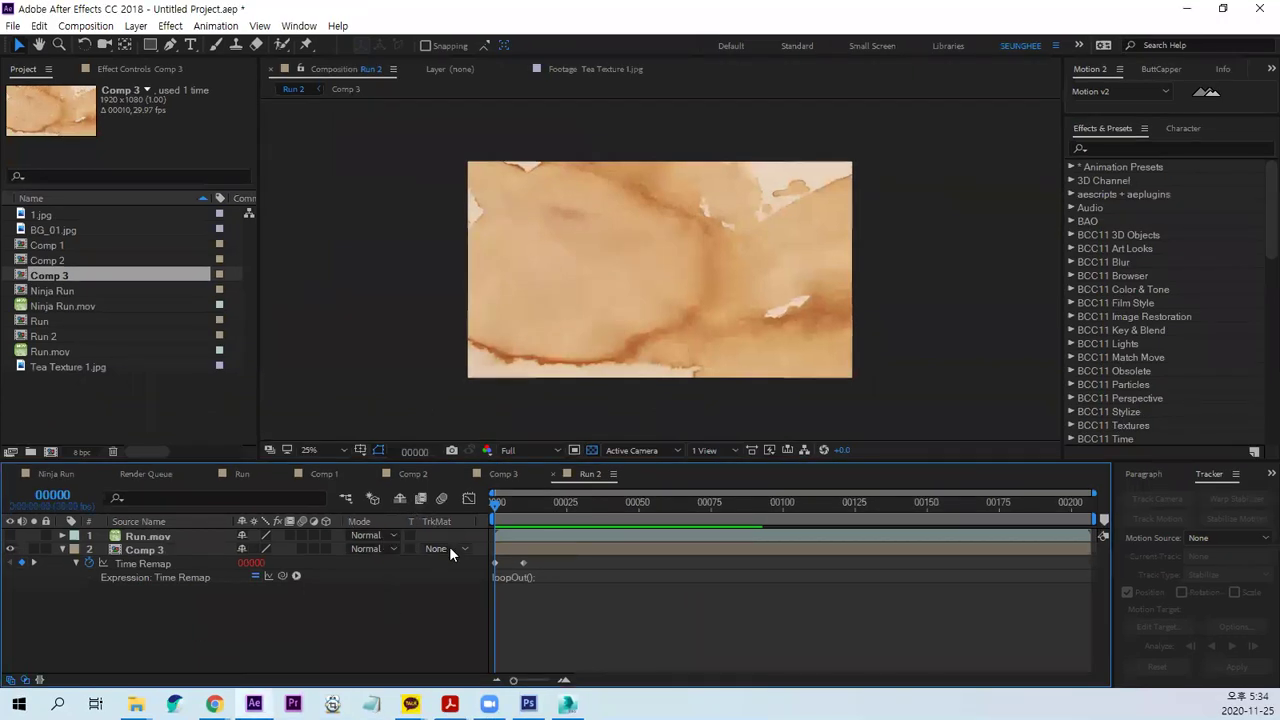
Set Comp 3's track matte to Alpha Matte "Run.mov" and preview the tea-textured runner at 50%.
click(447, 548)
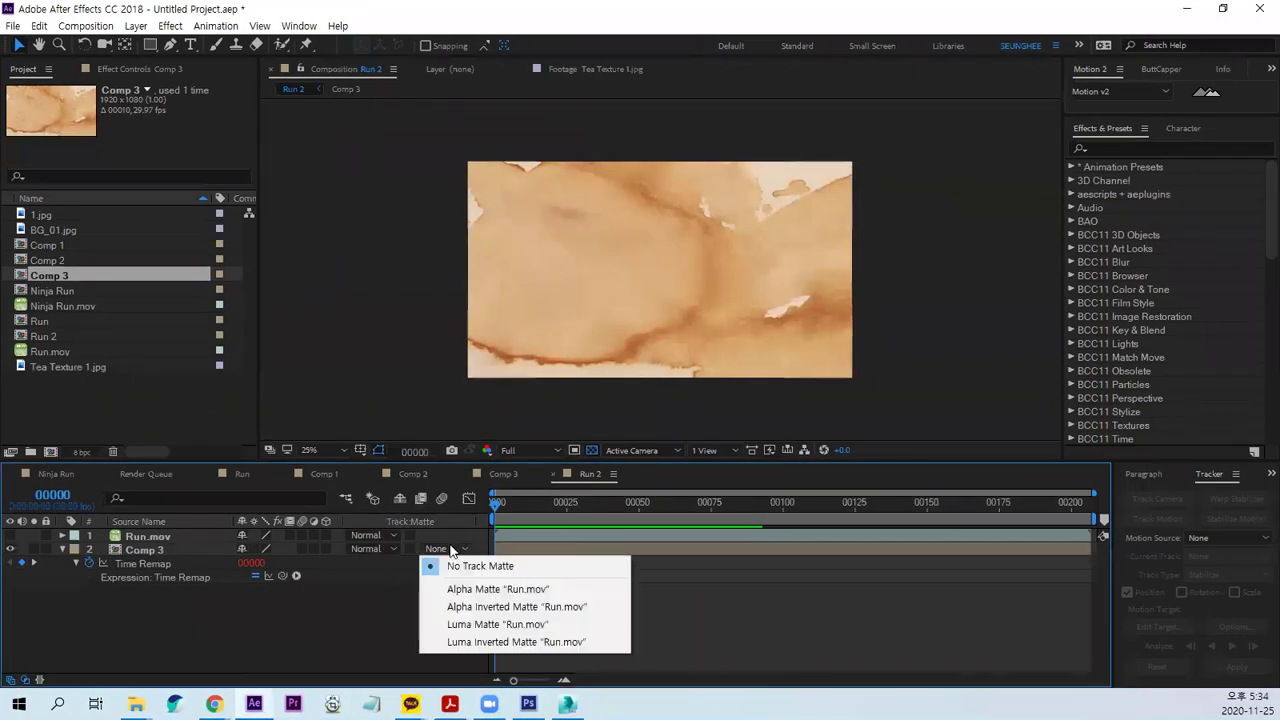
click(506, 590)
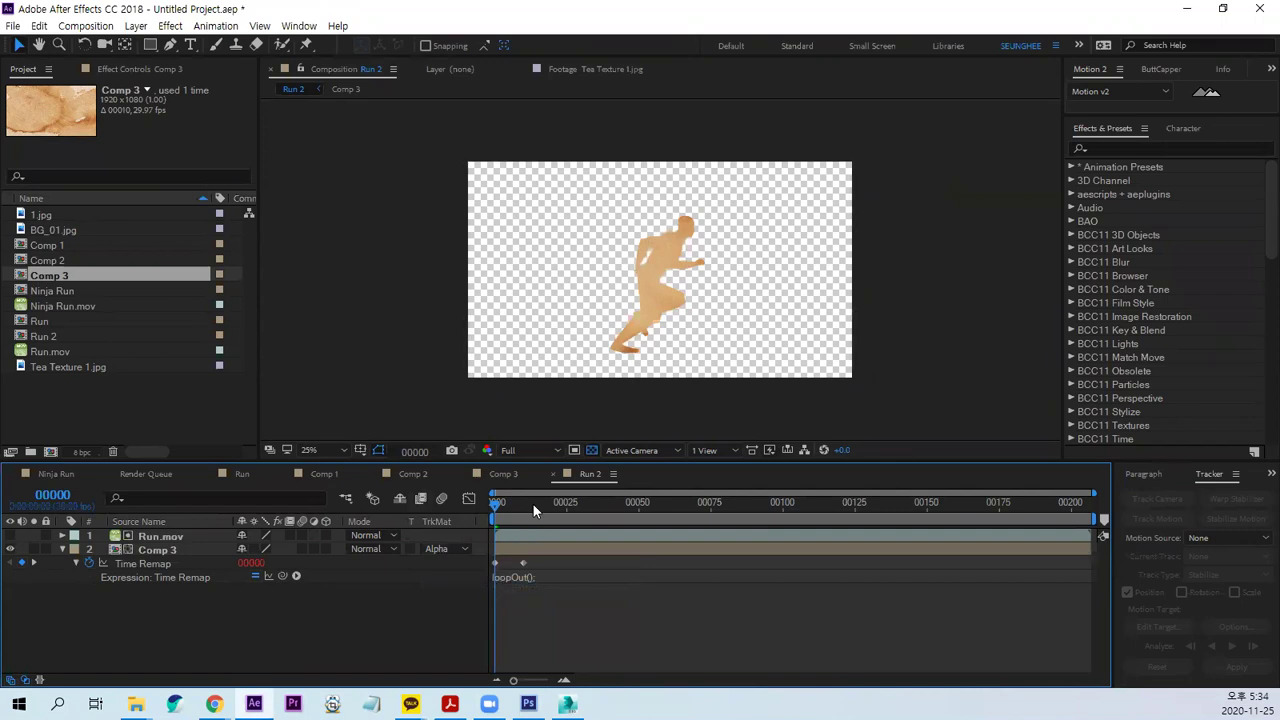
key(period)
key(space)
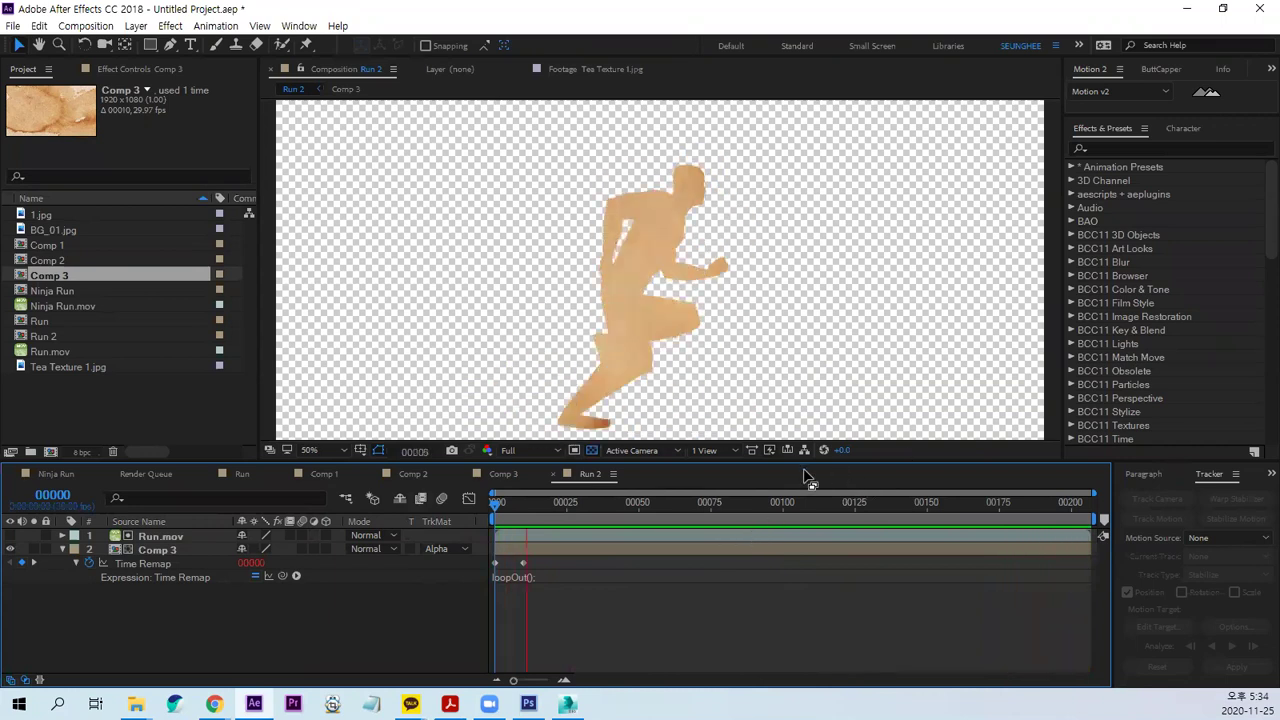
key(space)
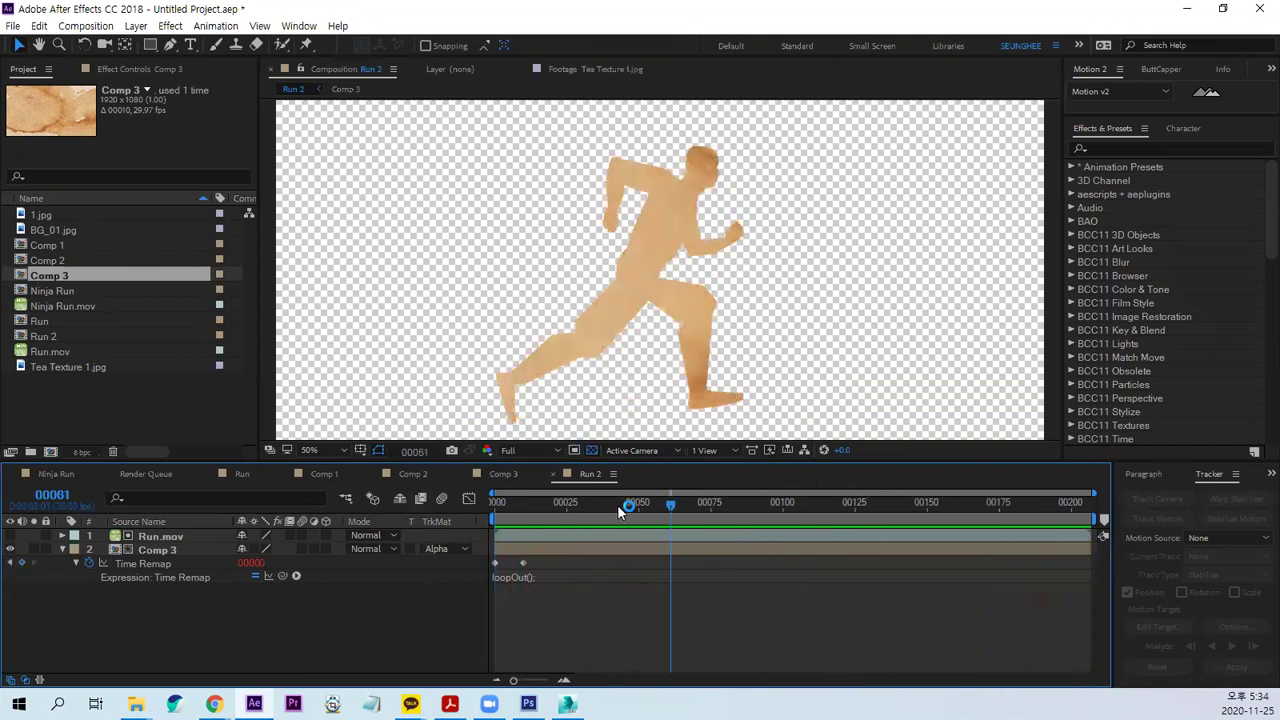
Bring up the Import dialog with BG_01.jpg selected and cancel it without importing.
click(110, 418)
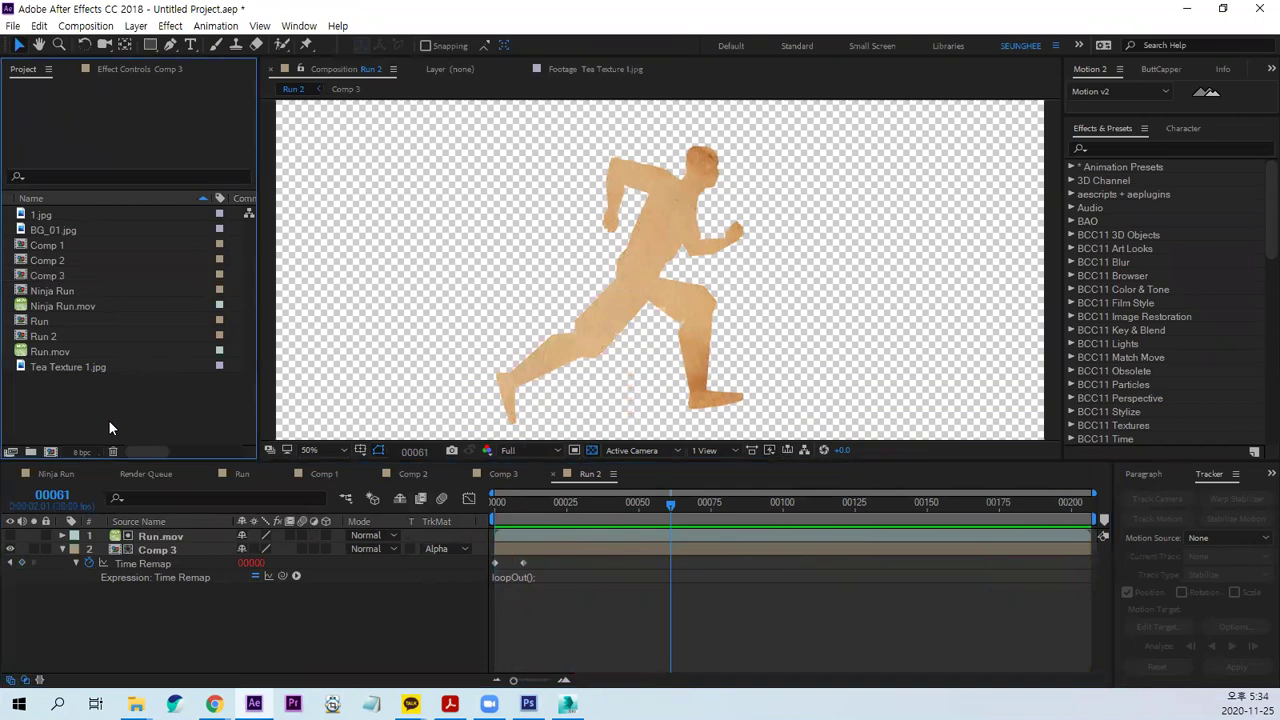
click(42, 232)
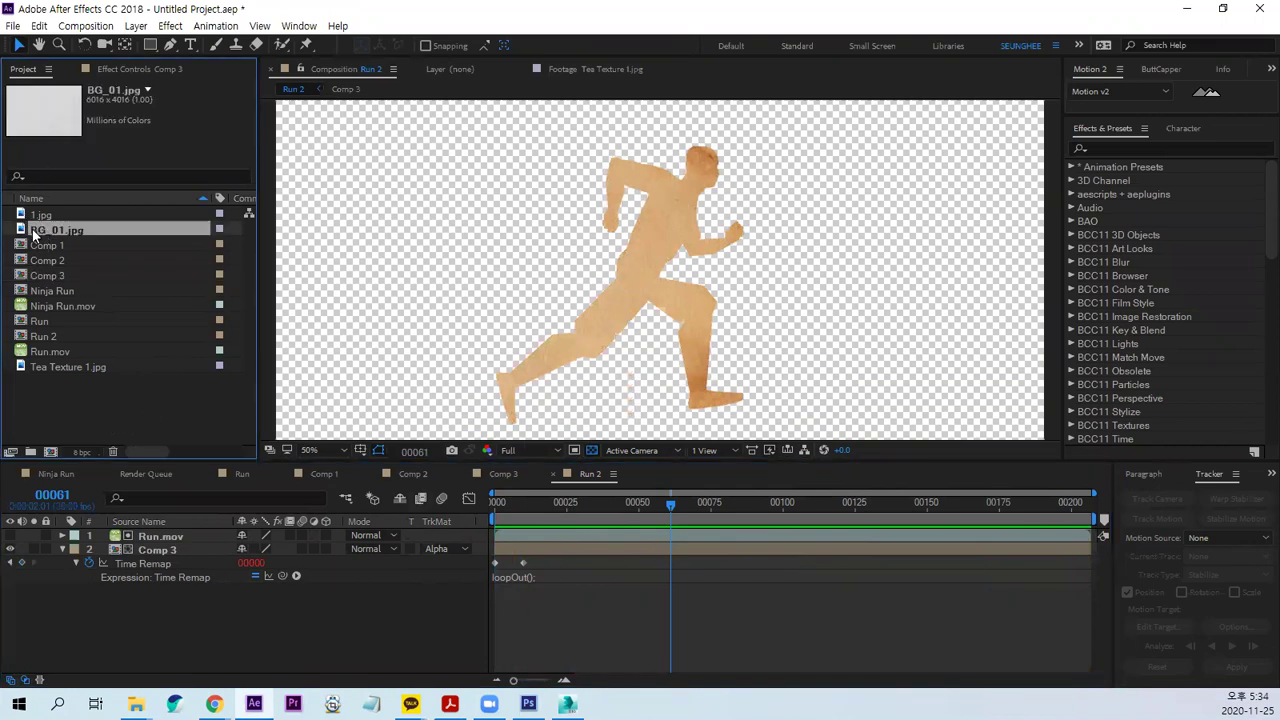
key(ctrl+i)
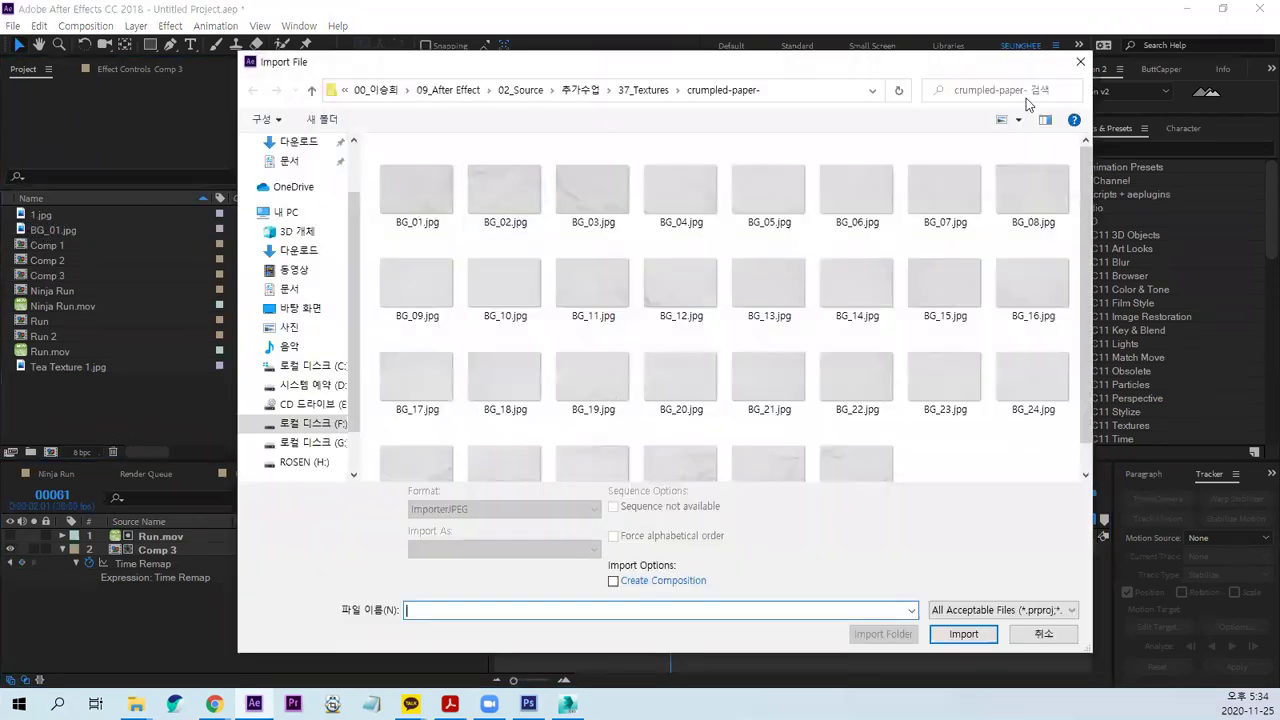
click(1080, 63)
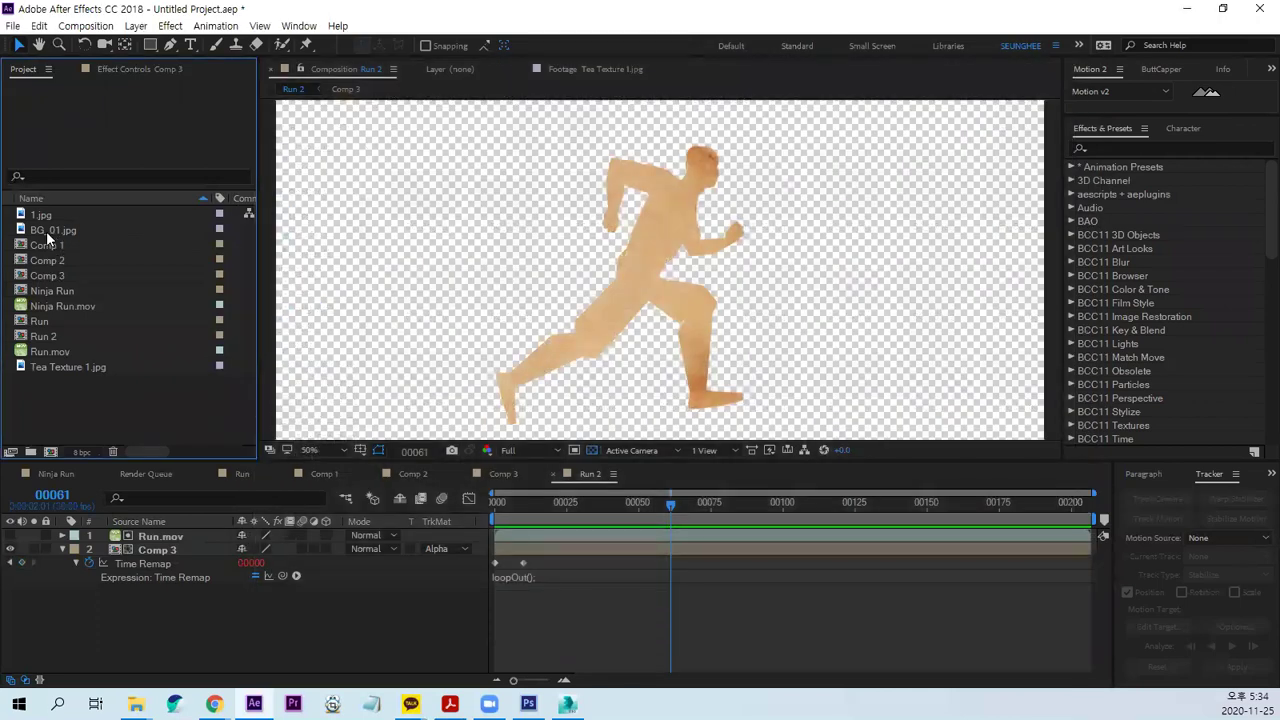
Open BG_01.jpg in the Footage viewer, then select Comp 3 in the Project panel.
click(47, 233)
double_click(22, 230)
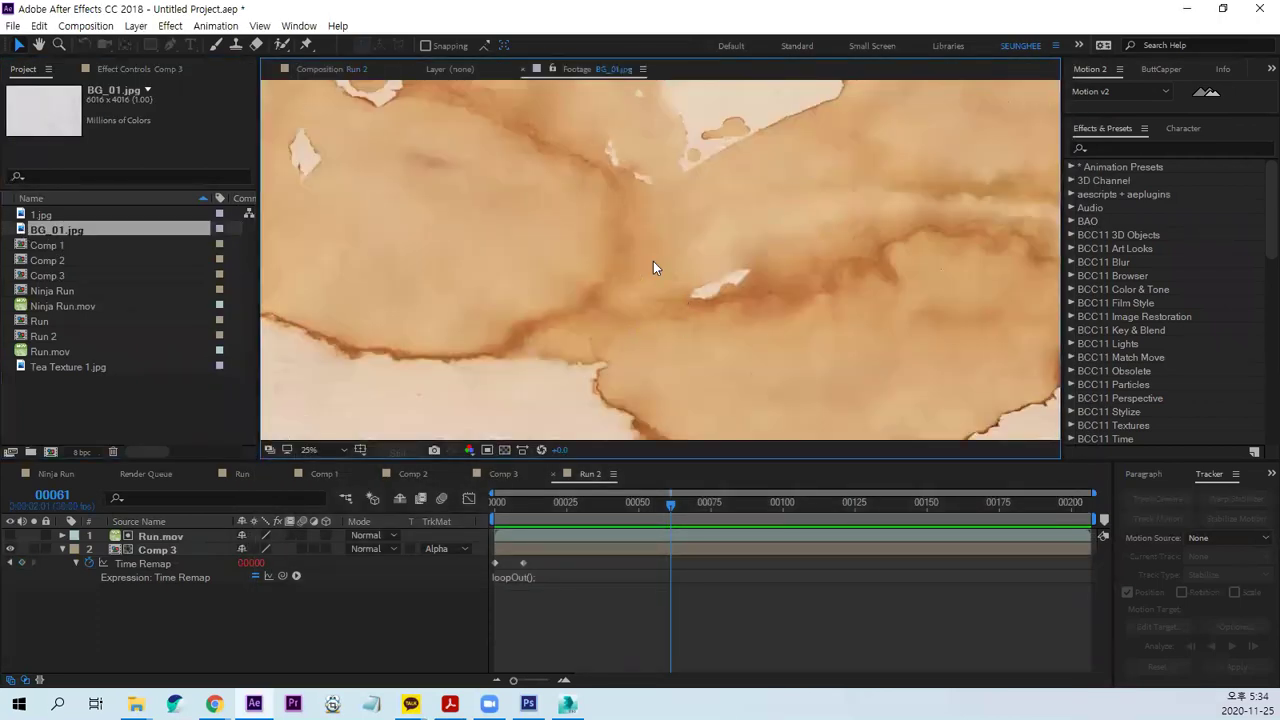
click(118, 420)
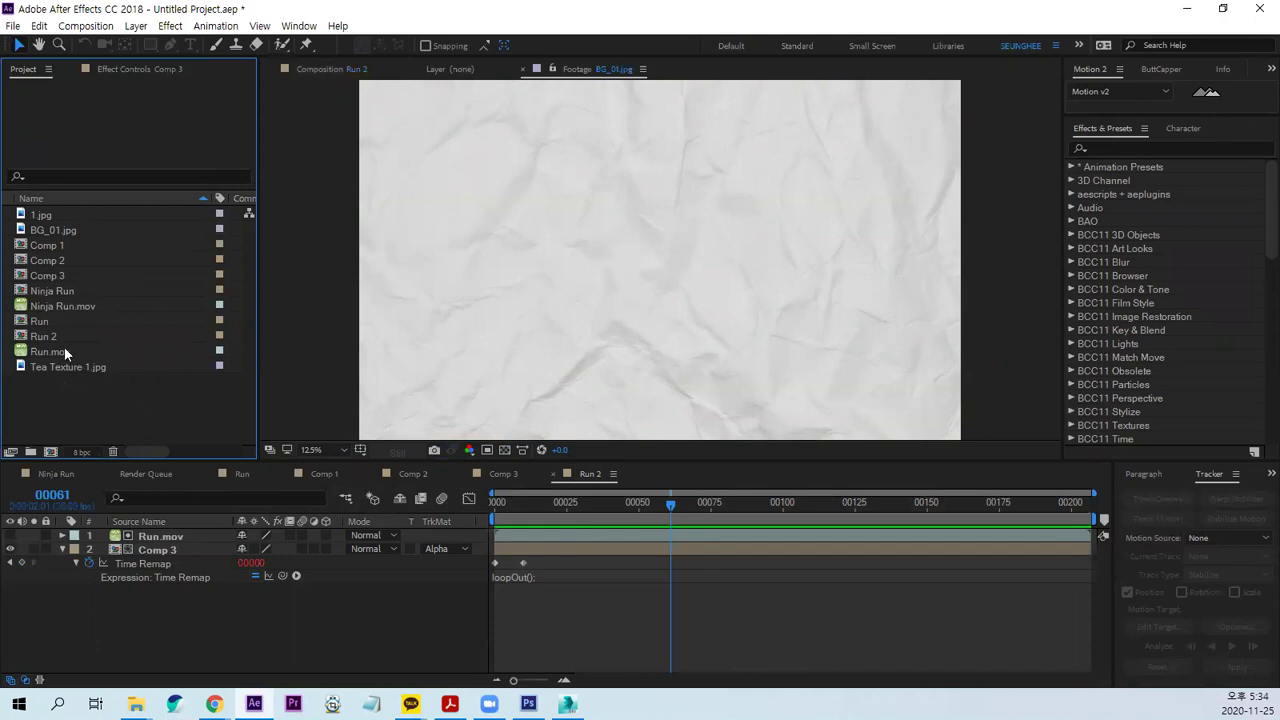
click(45, 276)
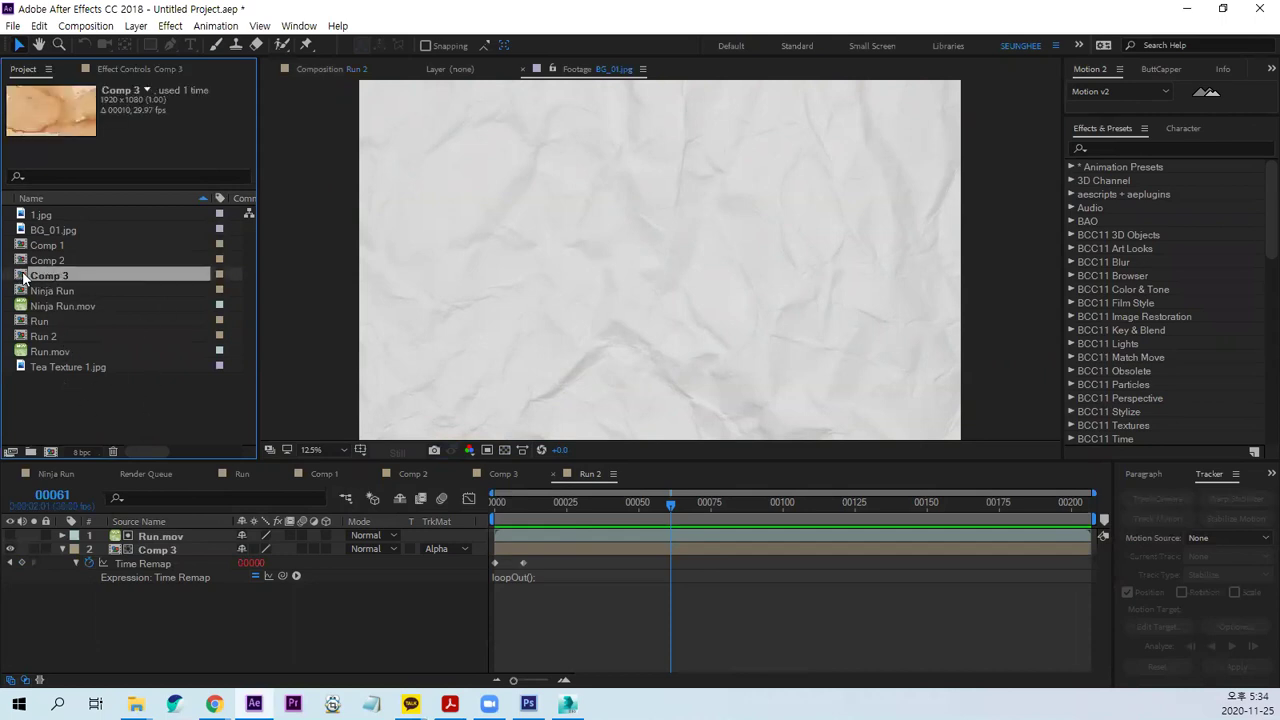
Duplicate Comp 3 as Comp 4, open it, and replace layers 5 and 4 with BG_01.jpg.
key(ctrl+d)
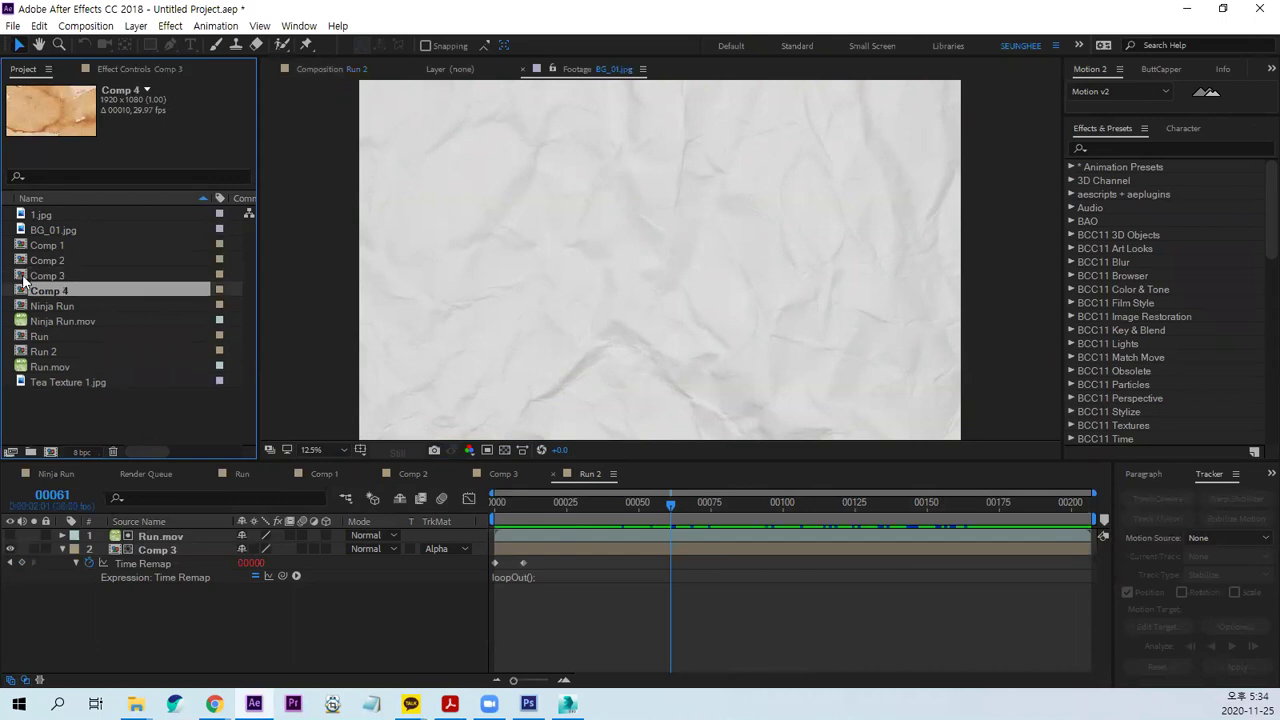
double_click(40, 291)
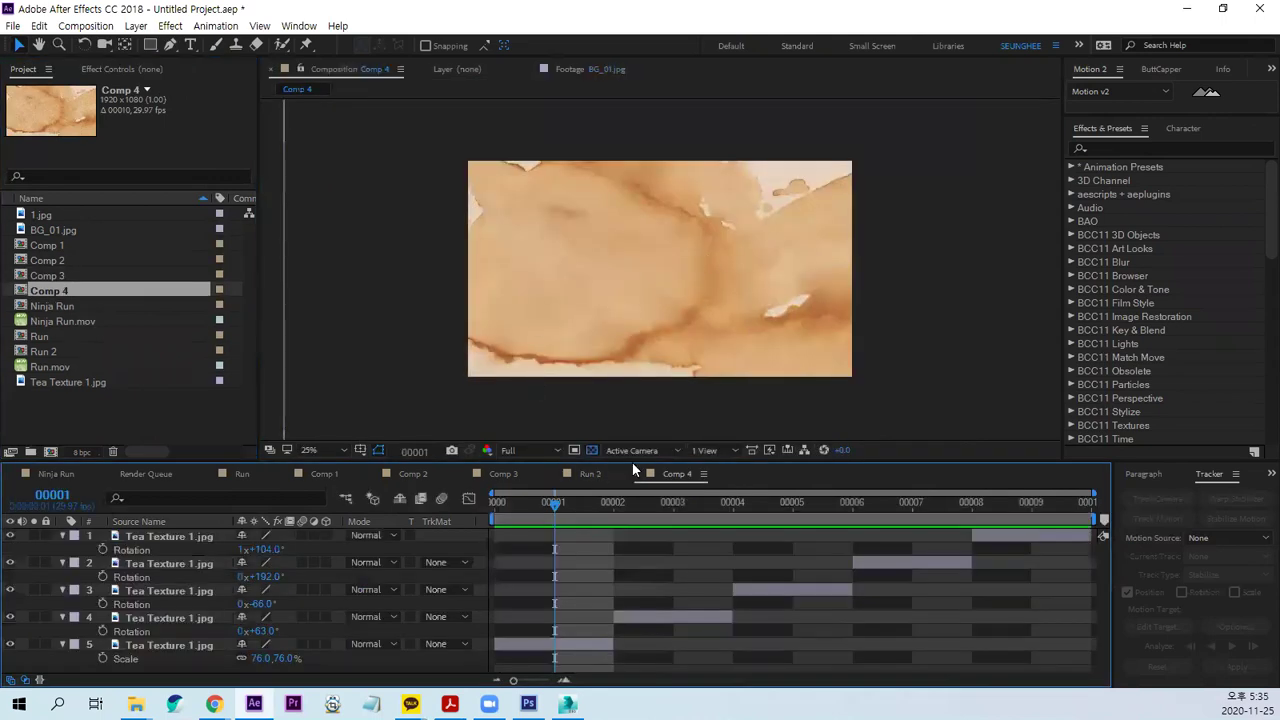
click(54, 231)
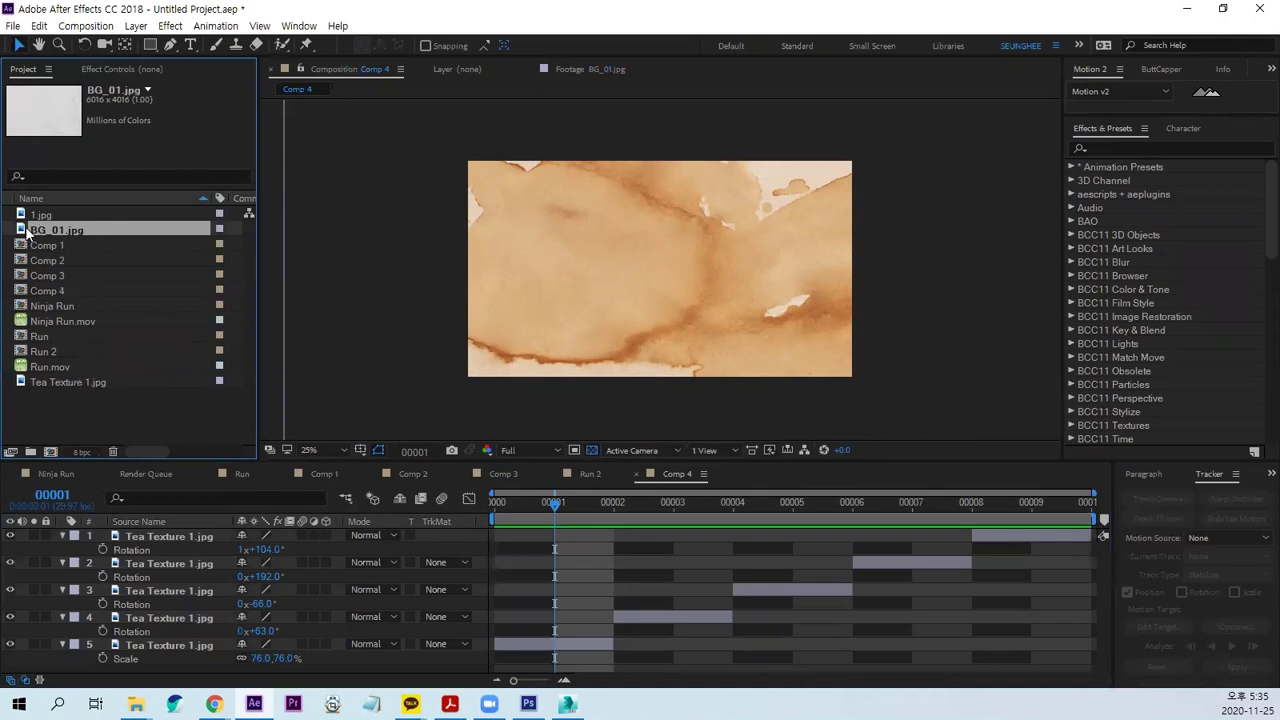
click(178, 645)
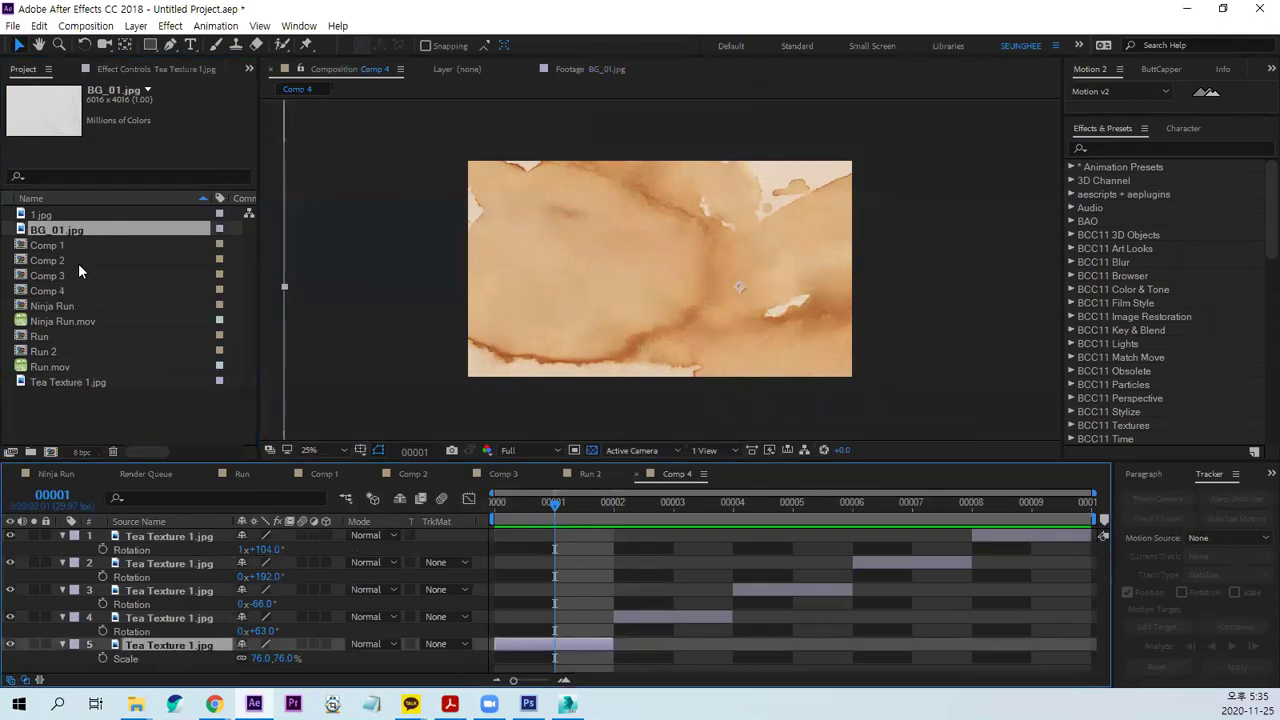
drag(47, 233, 175, 645)
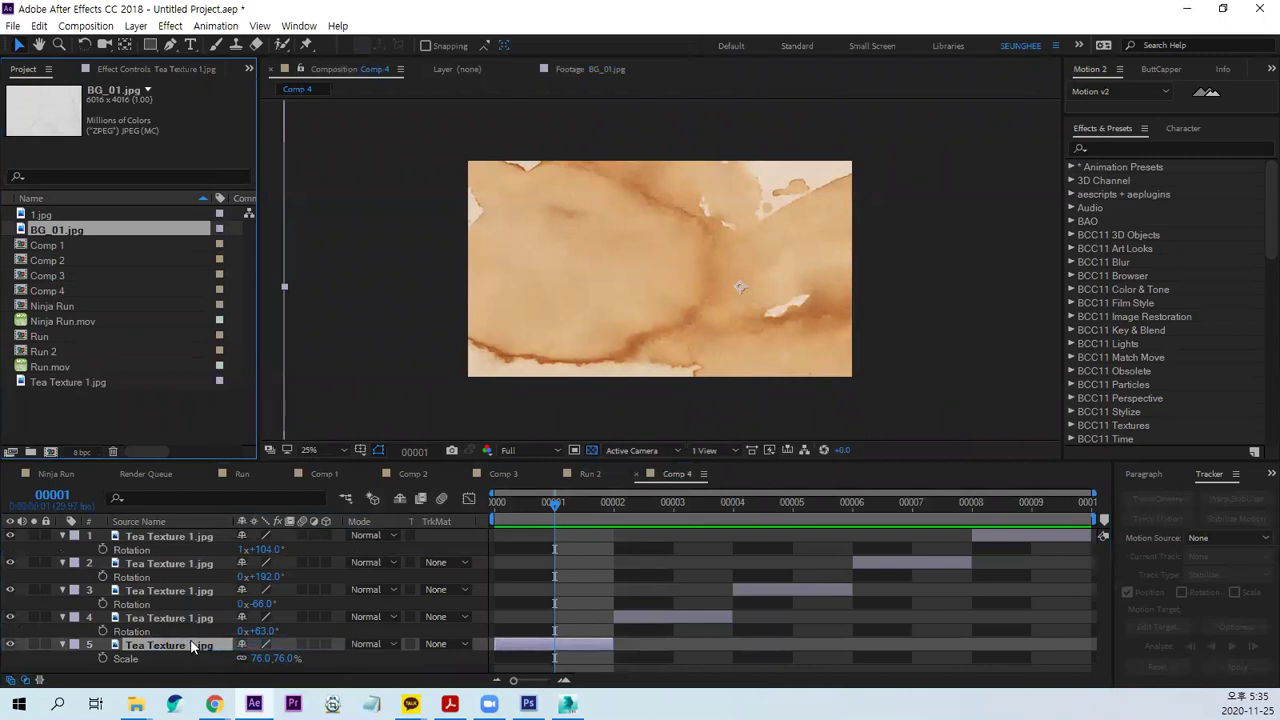
click(188, 618)
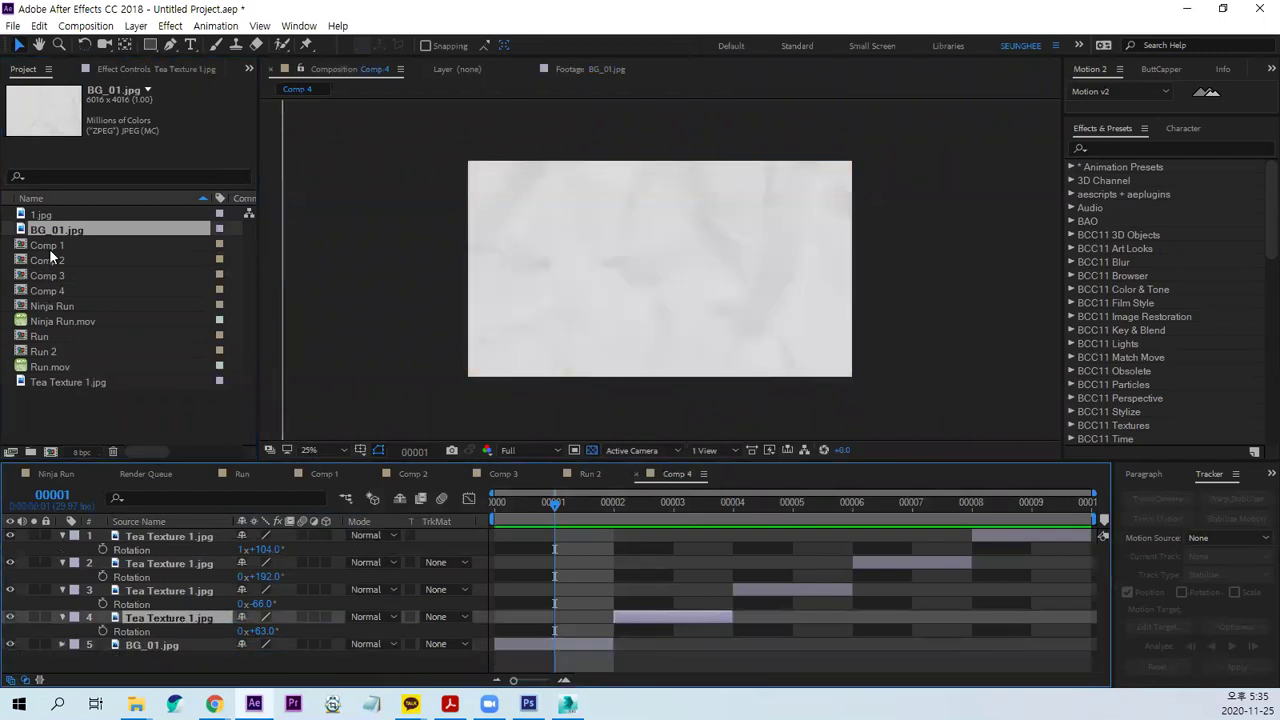
drag(60, 237, 200, 615)
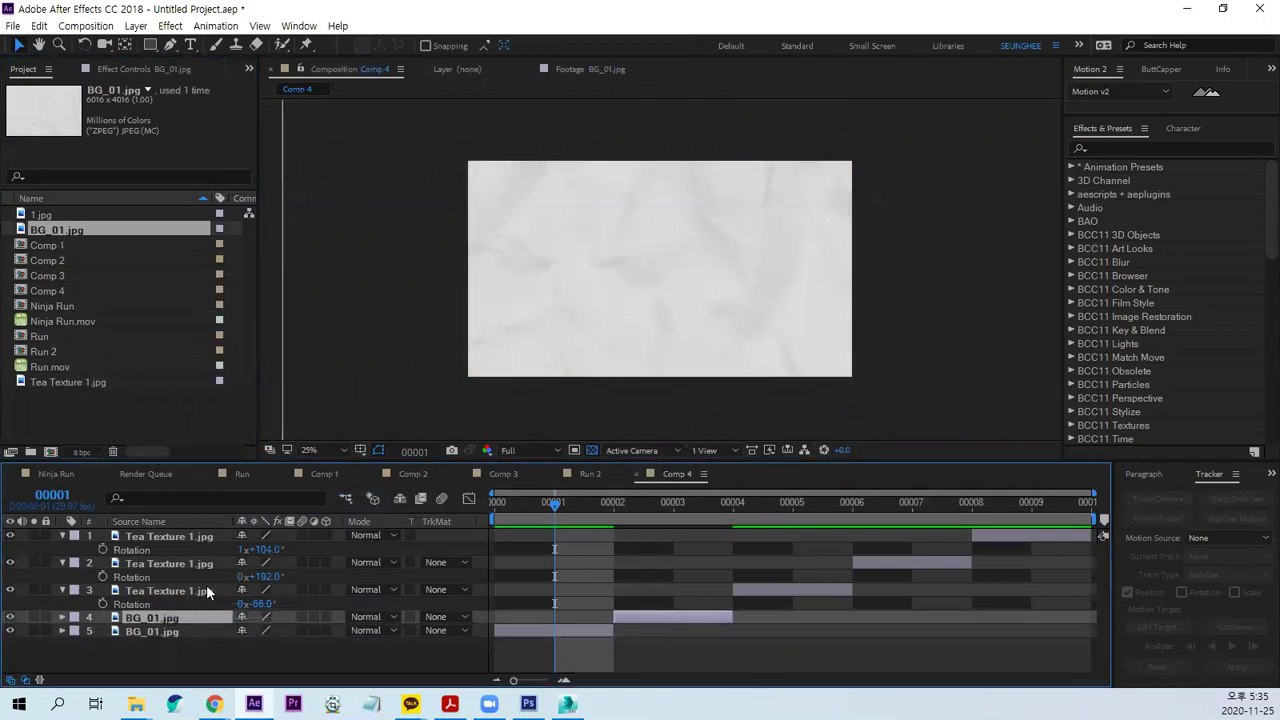
Replace the Tea Texture 1.jpg in layers 3, 2 and 1 with BG_01.jpg.
click(204, 590)
click(787, 503)
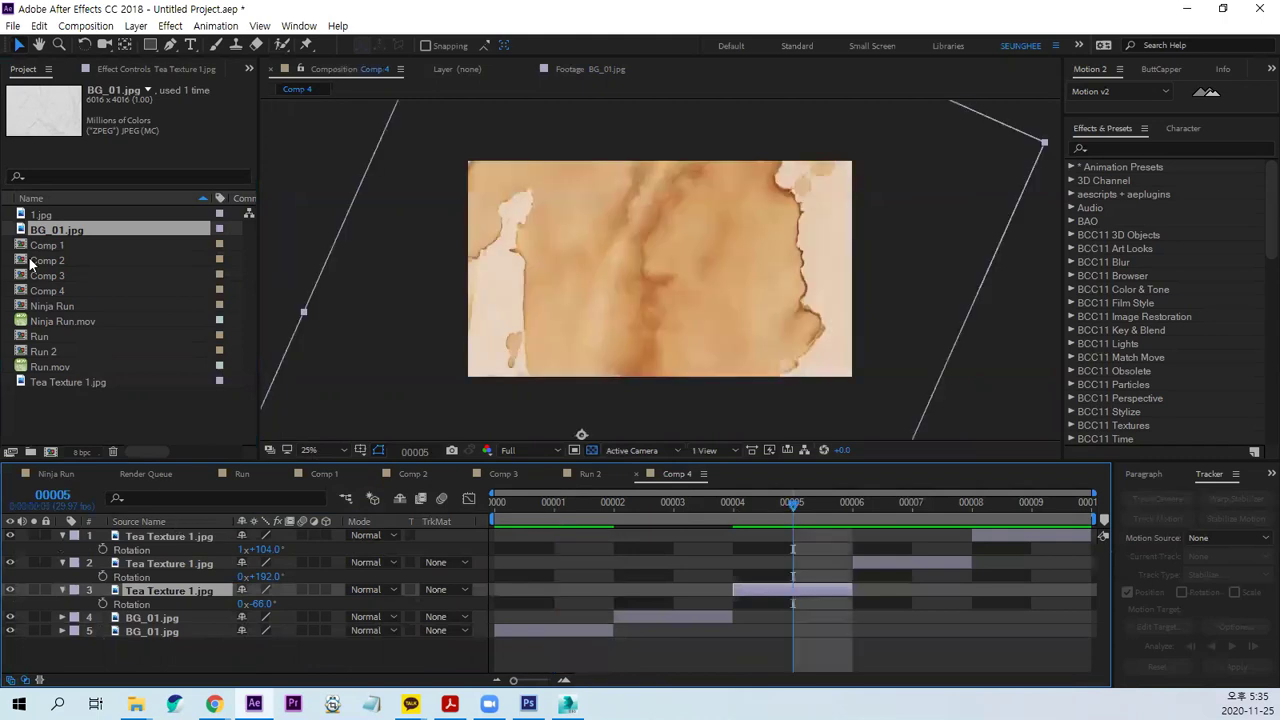
drag(57, 231, 174, 590)
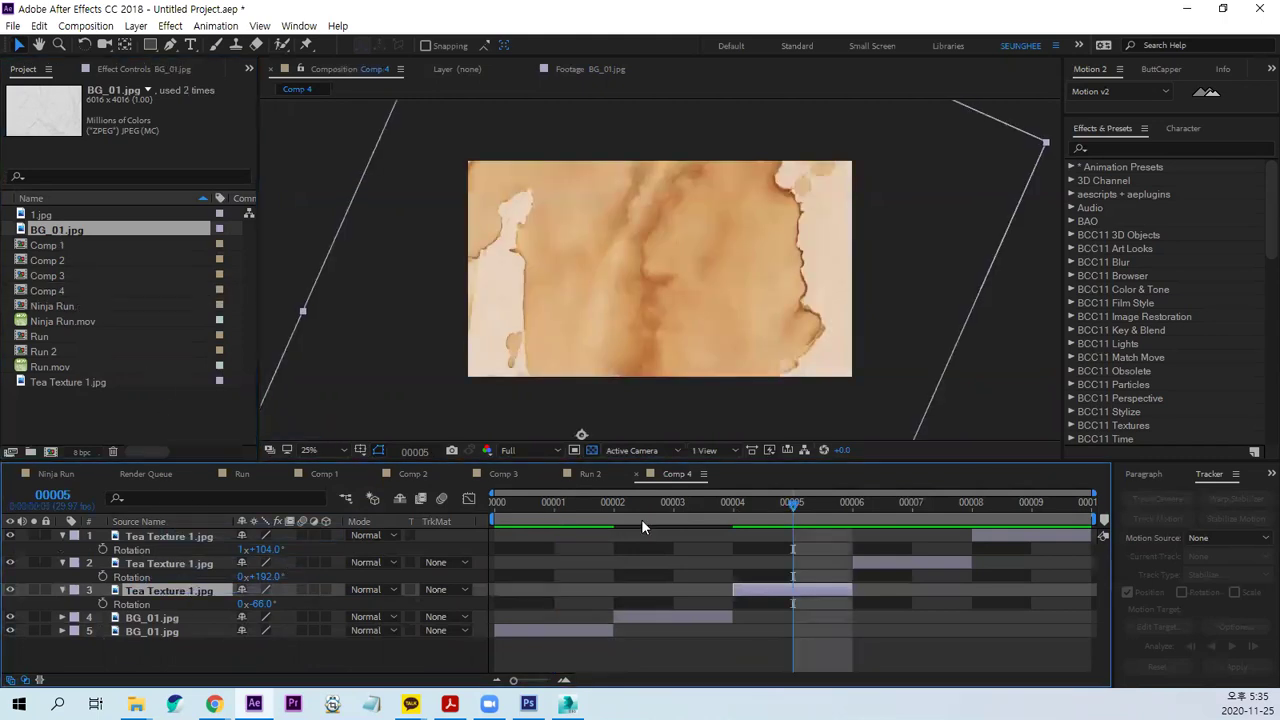
click(909, 504)
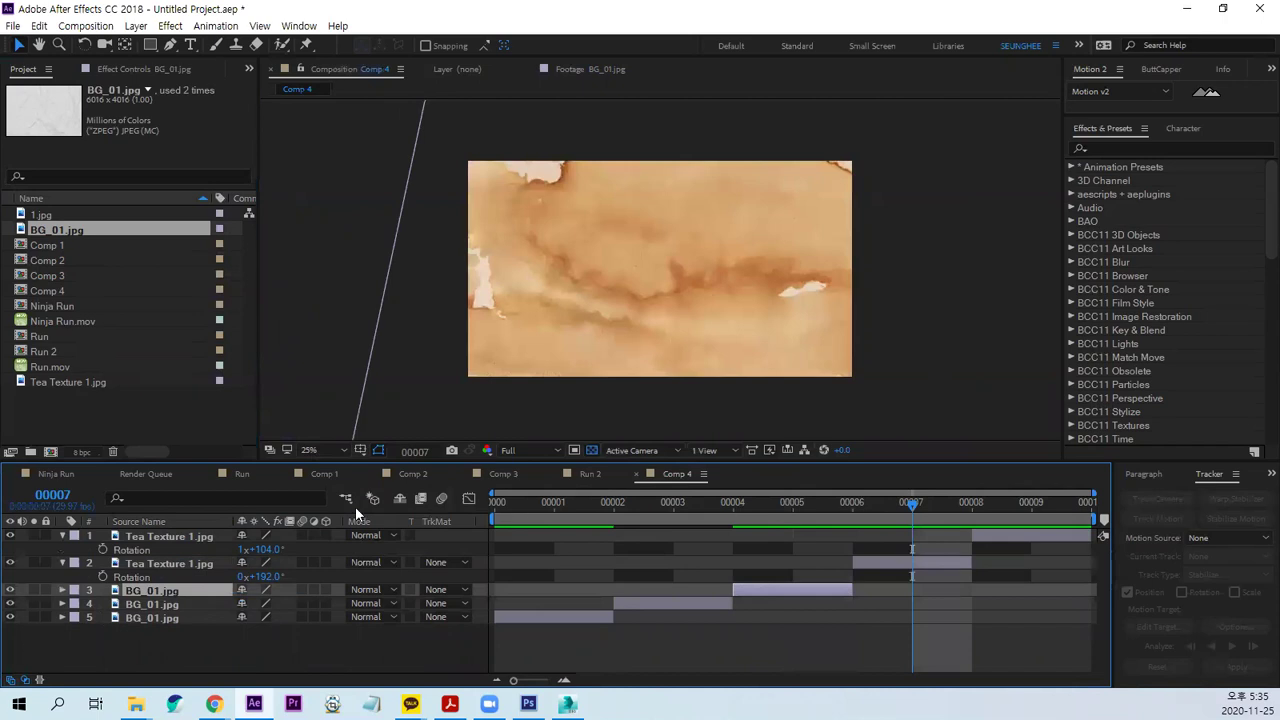
click(150, 563)
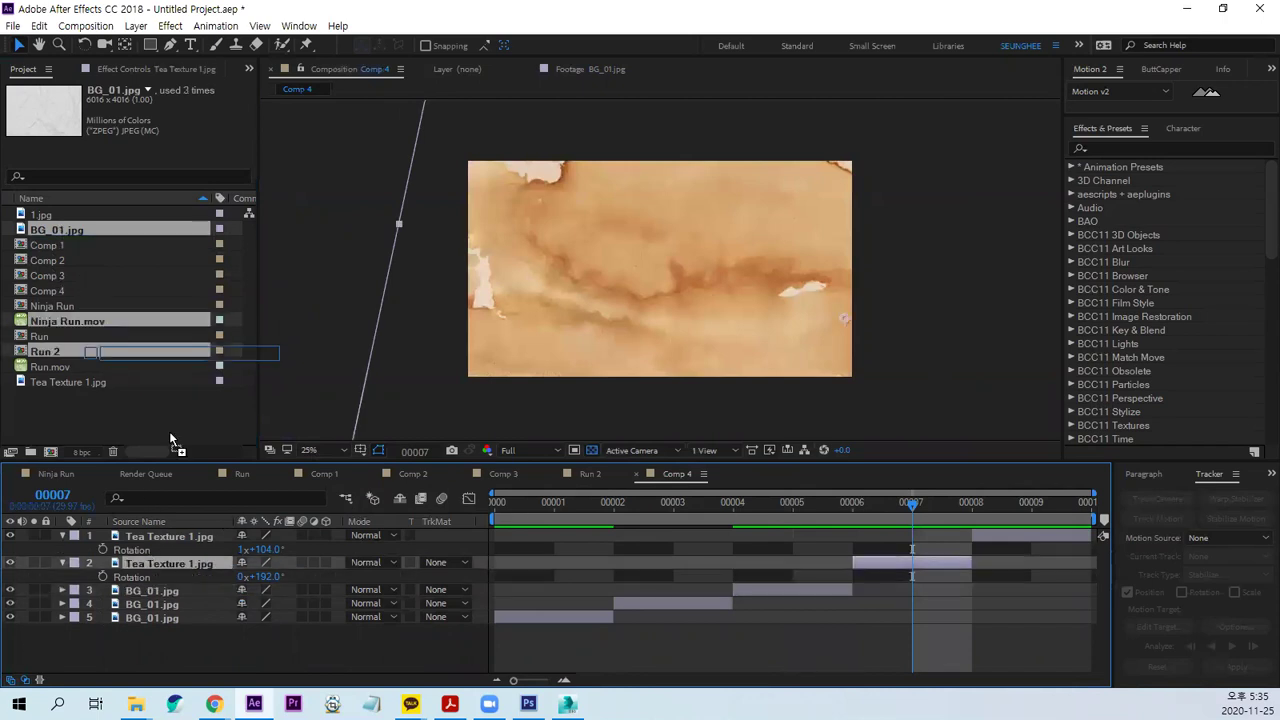
drag(62, 232, 150, 563)
click(1033, 502)
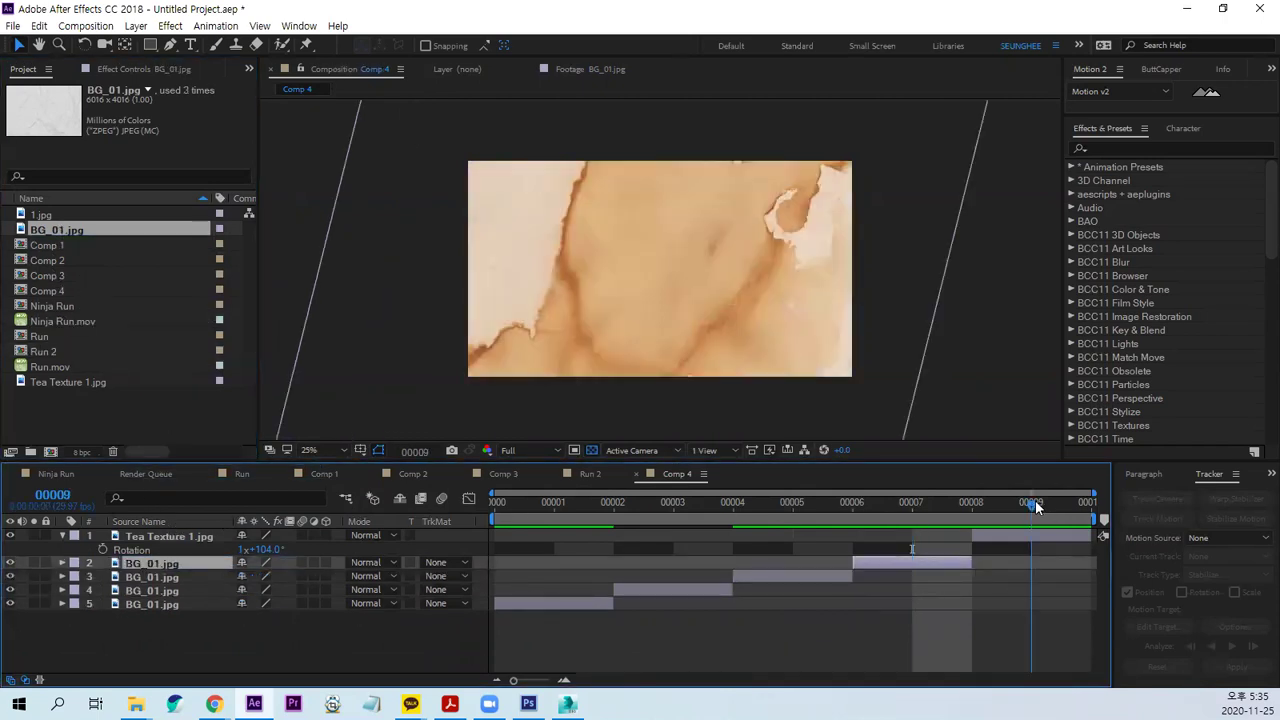
click(200, 538)
drag(55, 234, 192, 536)
Preview the crumpled-paper sequence in Comp 4 from frame 00008.
click(971, 502)
key(space)
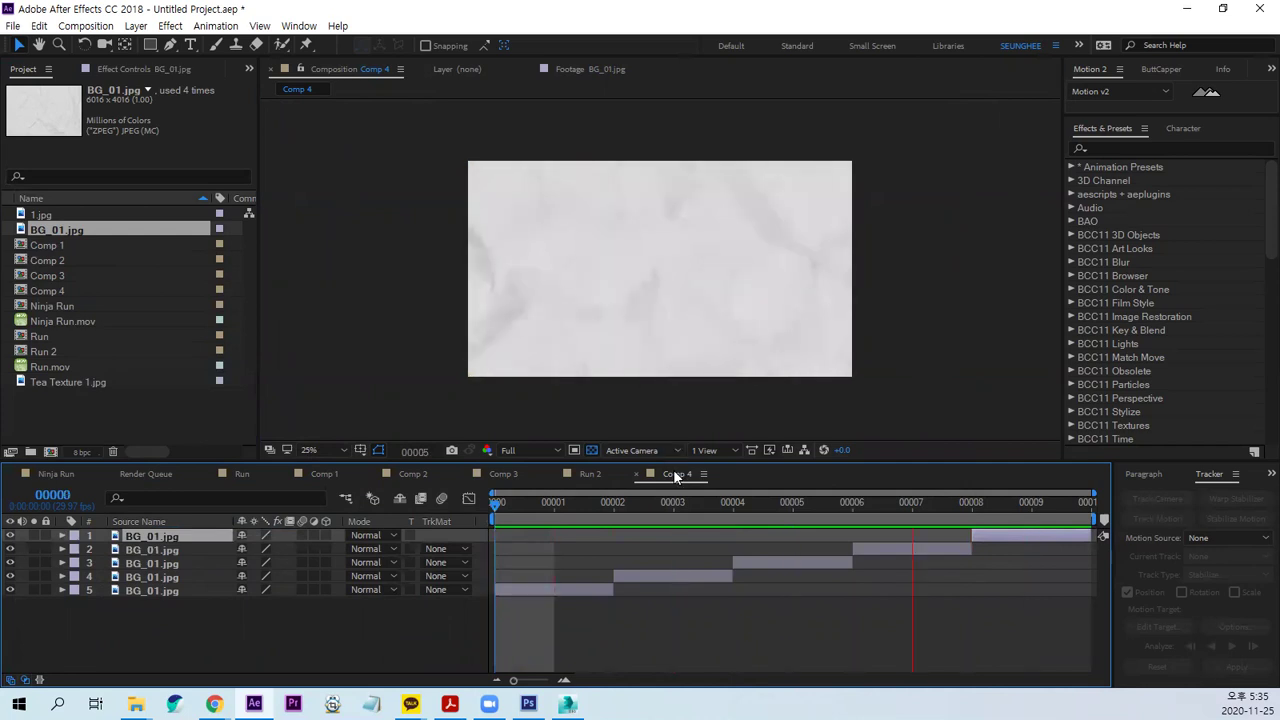
click(668, 502)
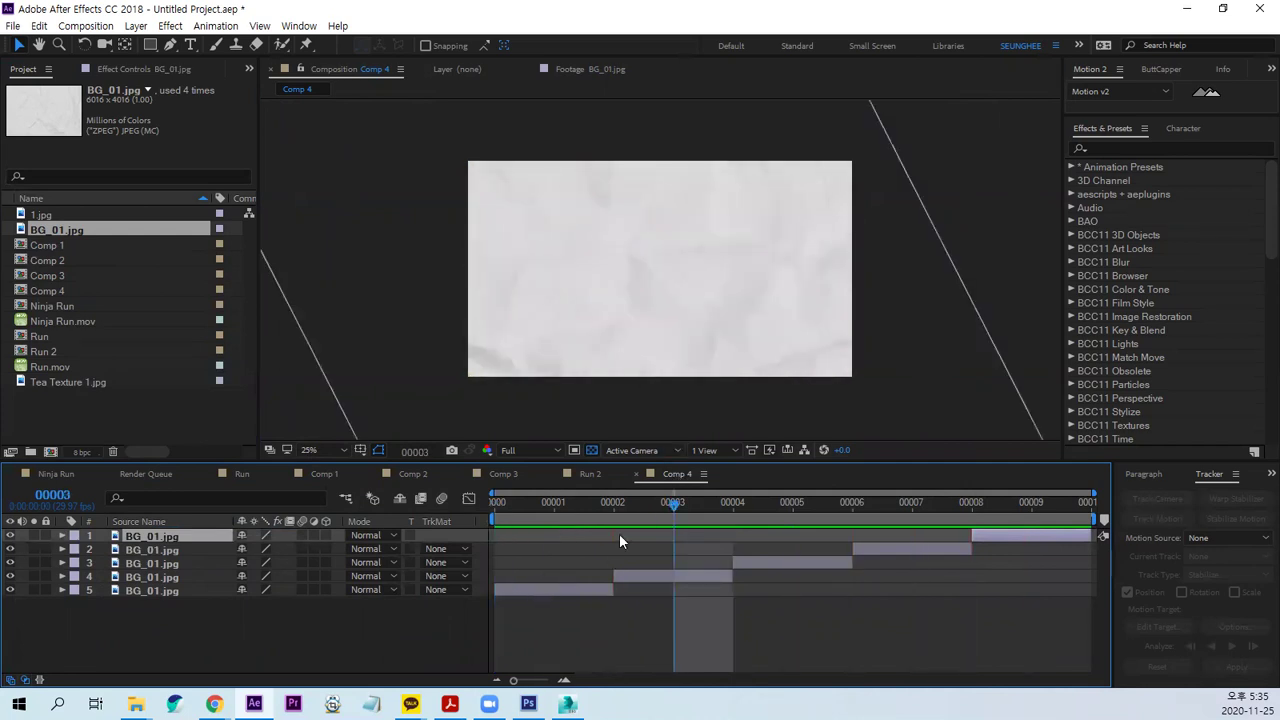
In Run 2, place Comp 4 beneath the runner, enable Time Remap, and extend it to the comp end.
click(588, 473)
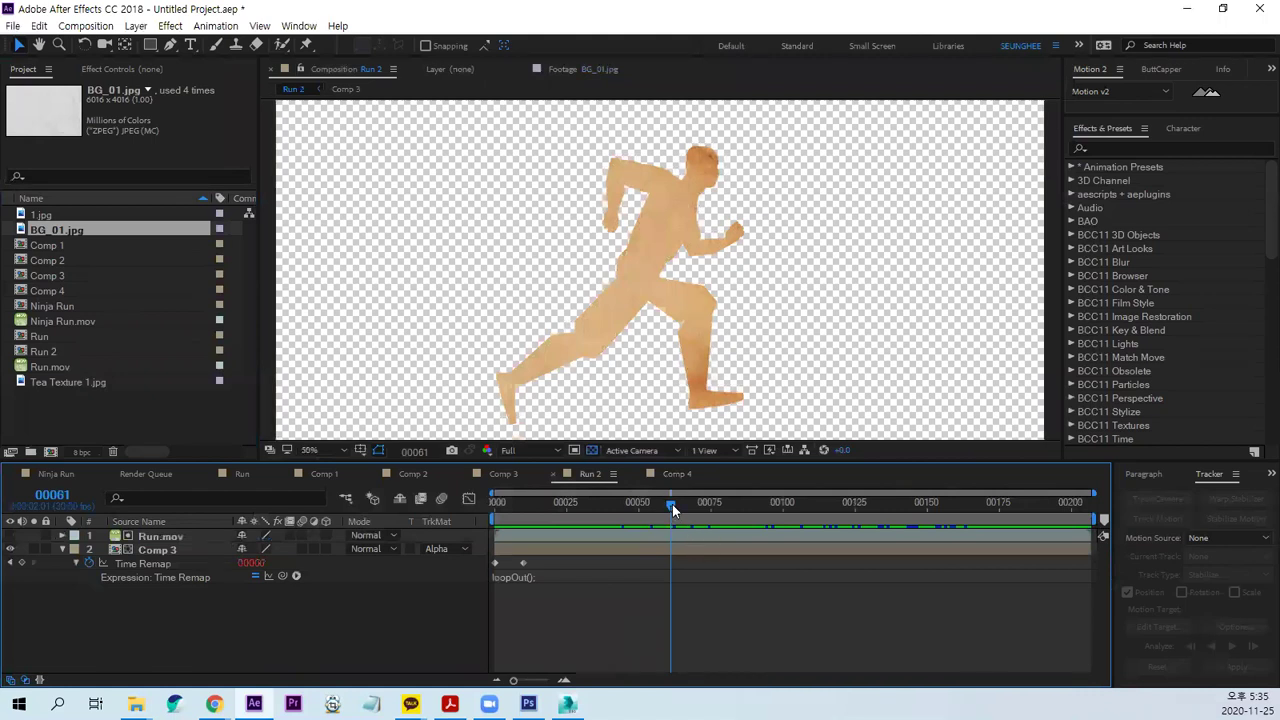
drag(672, 504, 353, 536)
scroll(495, 286, down, 2)
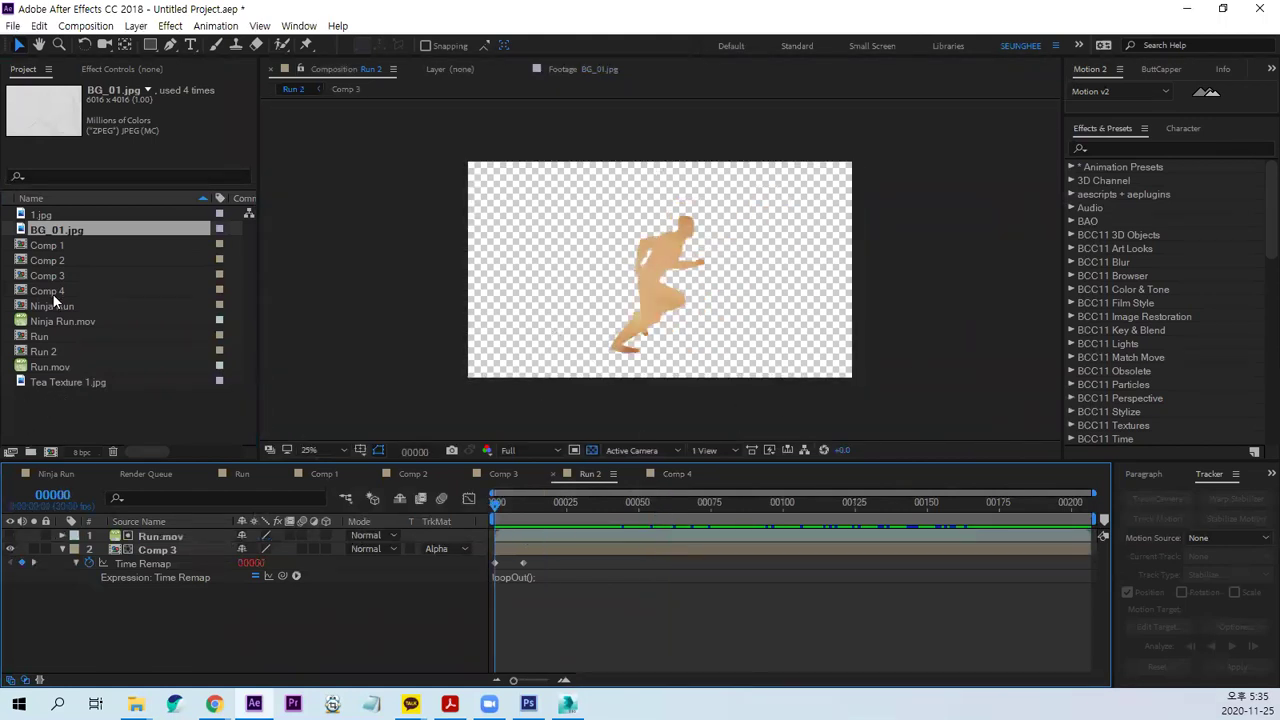
drag(52, 291, 178, 632)
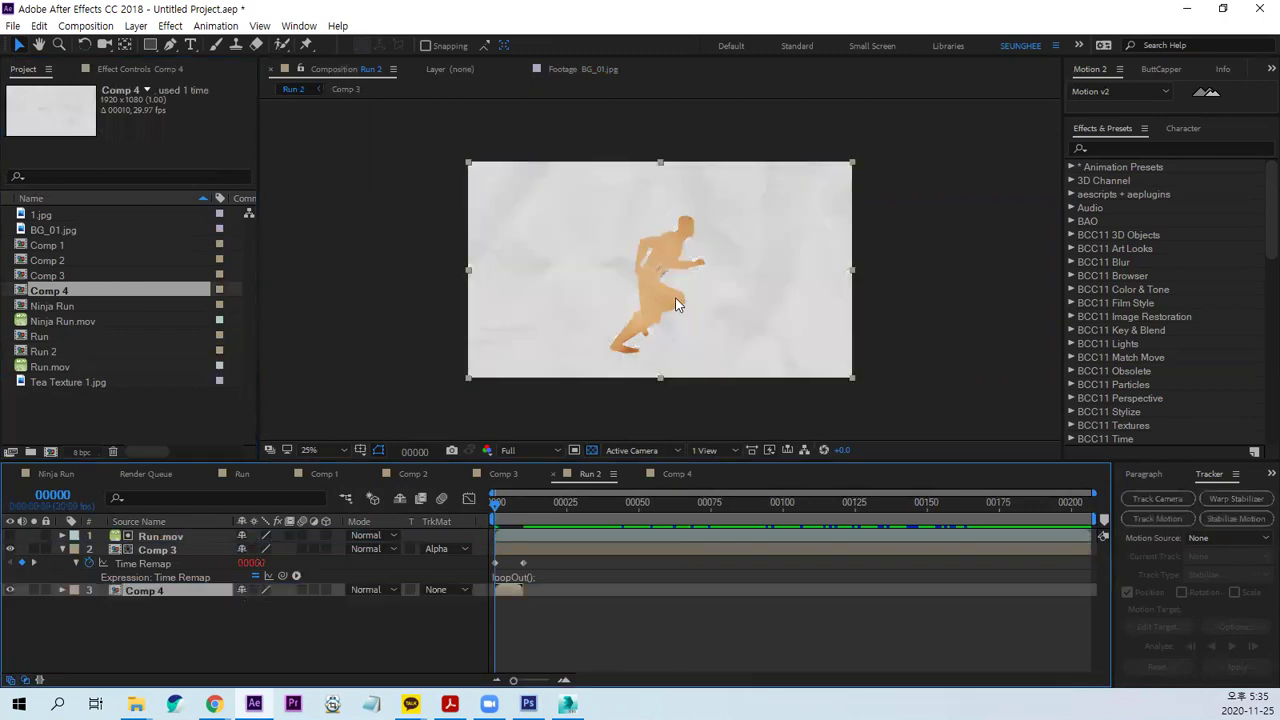
key(space)
key(ctrl+alt+t)
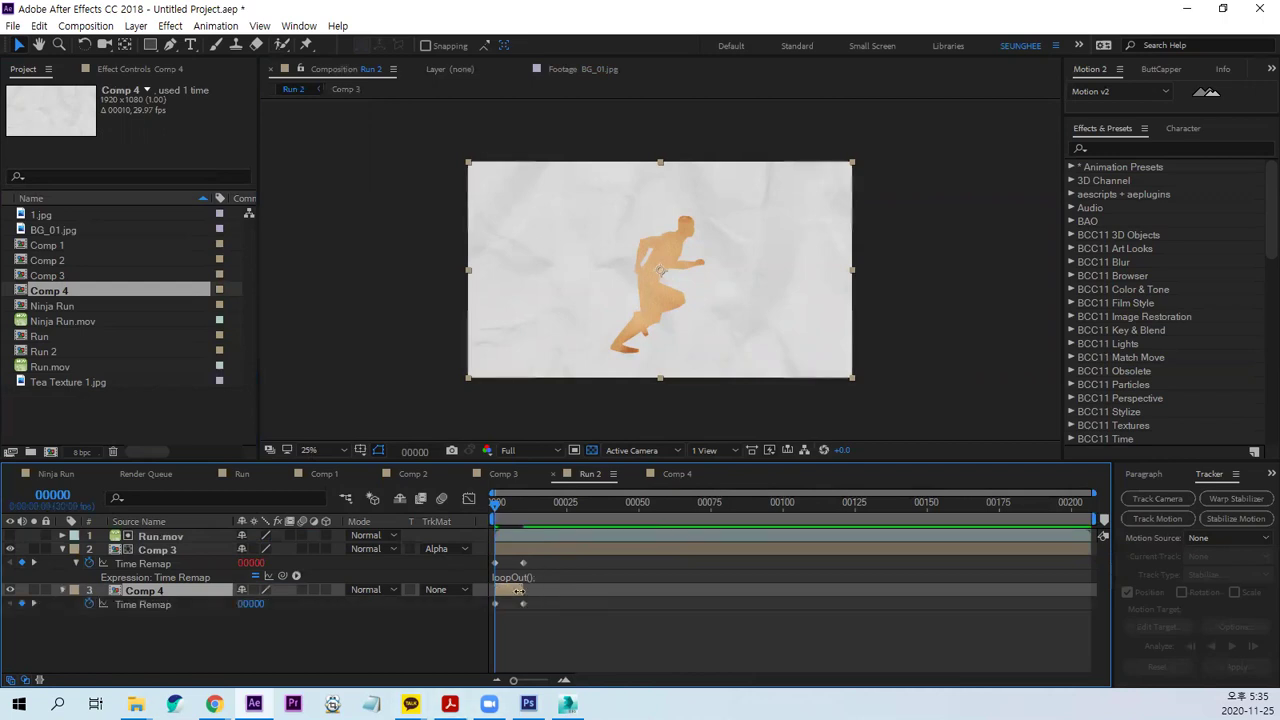
drag(519, 590, 1086, 601)
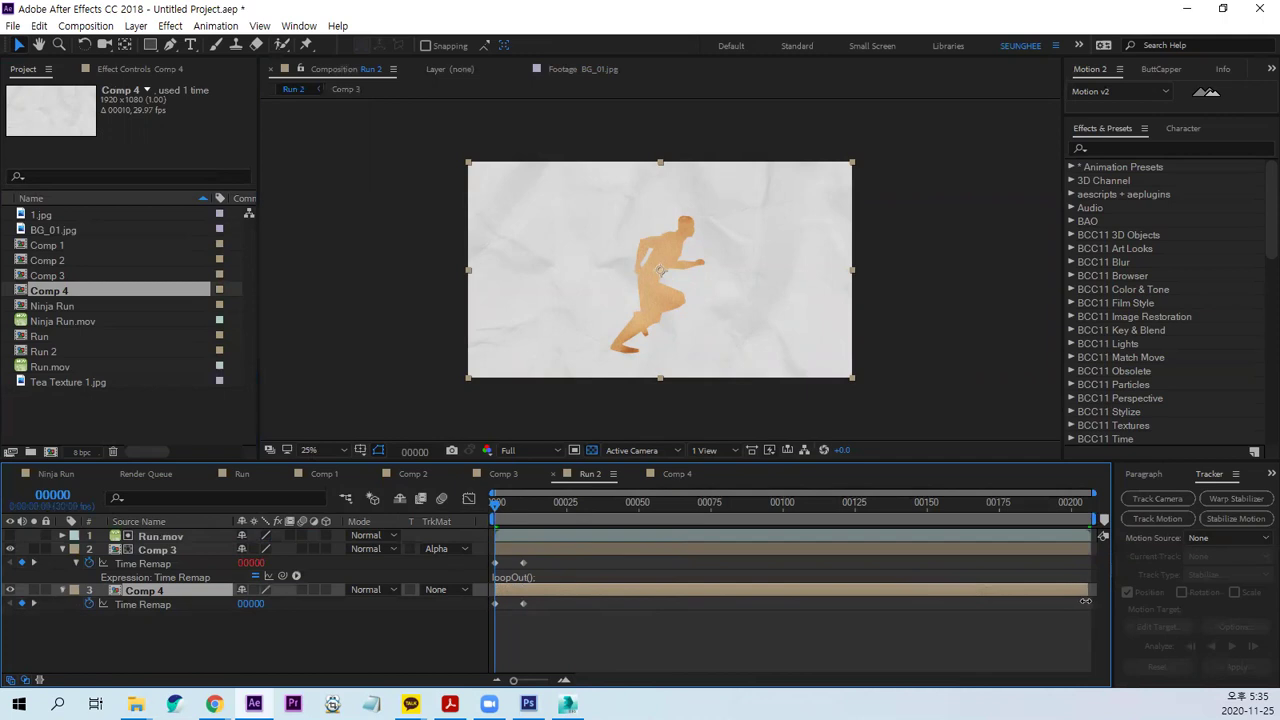
Replace Comp 4's Time Remap expression with Comp 3's loopOut(); and preview the loop.
alt+click(89, 604)
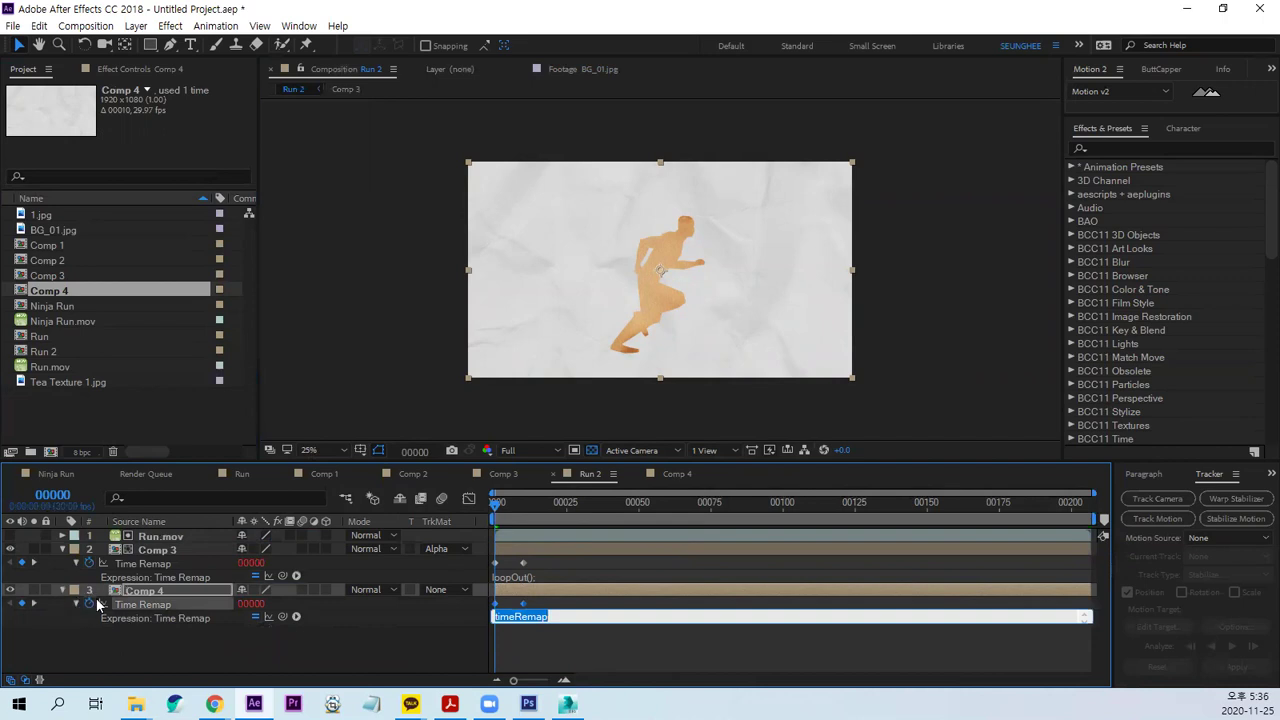
click(540, 577)
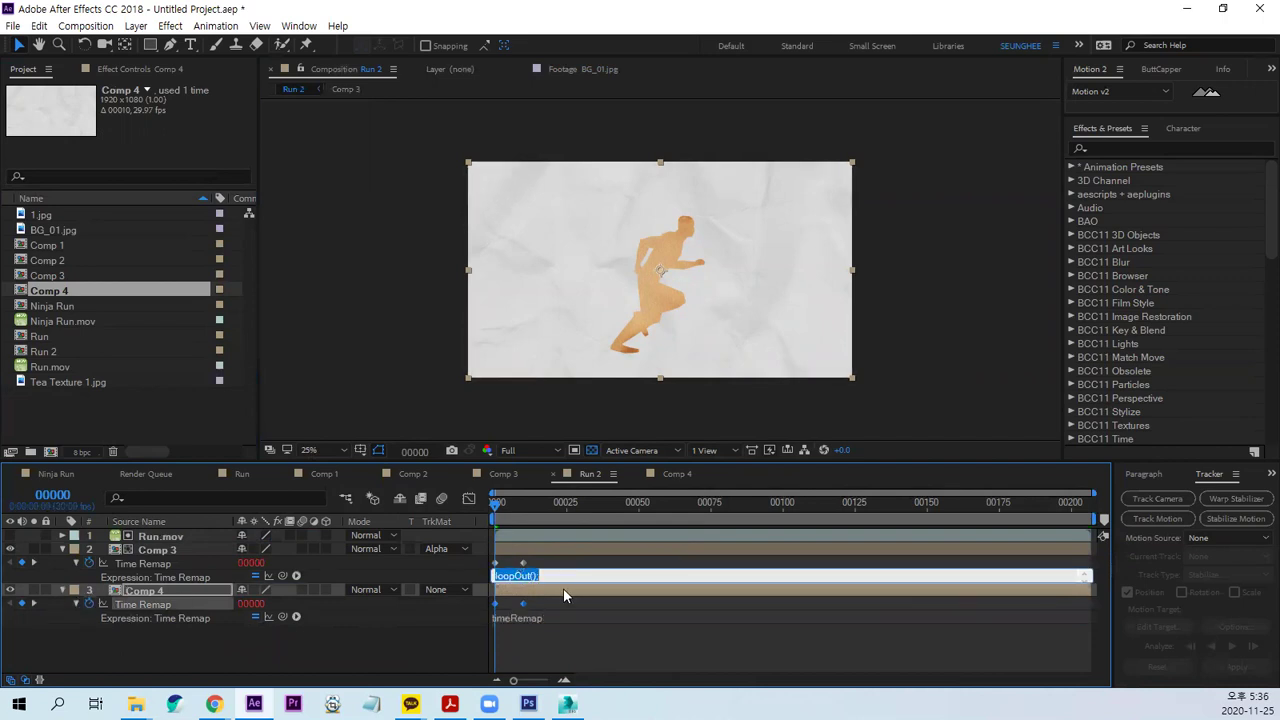
click(532, 621)
click(540, 617)
click(535, 616)
key(ctrl+a)
text(loopOut();)
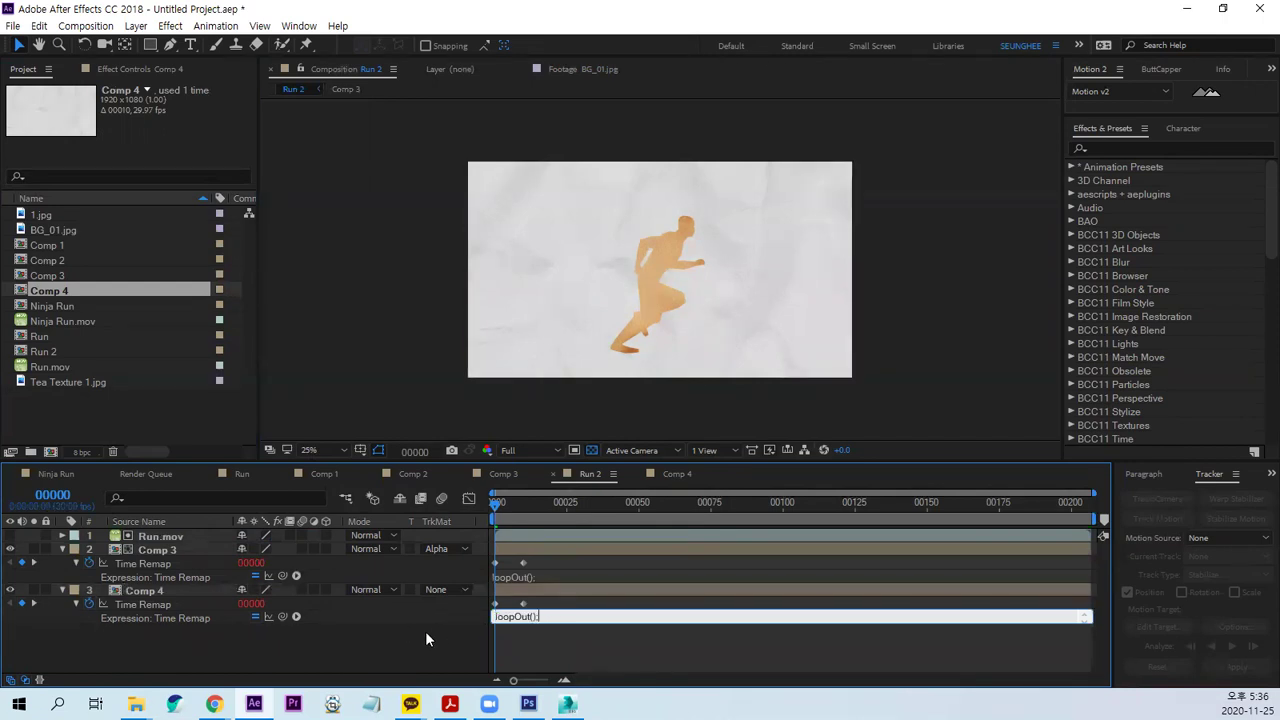
click(425, 631)
key(space)
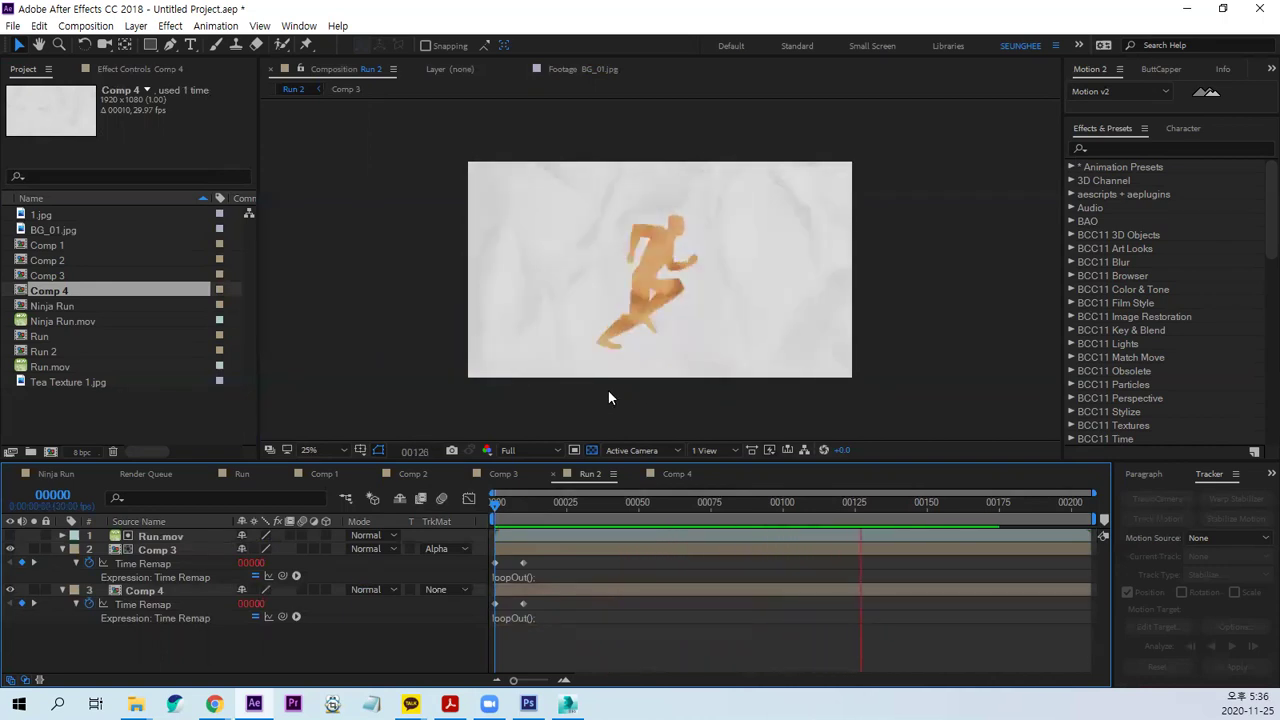
key(space)
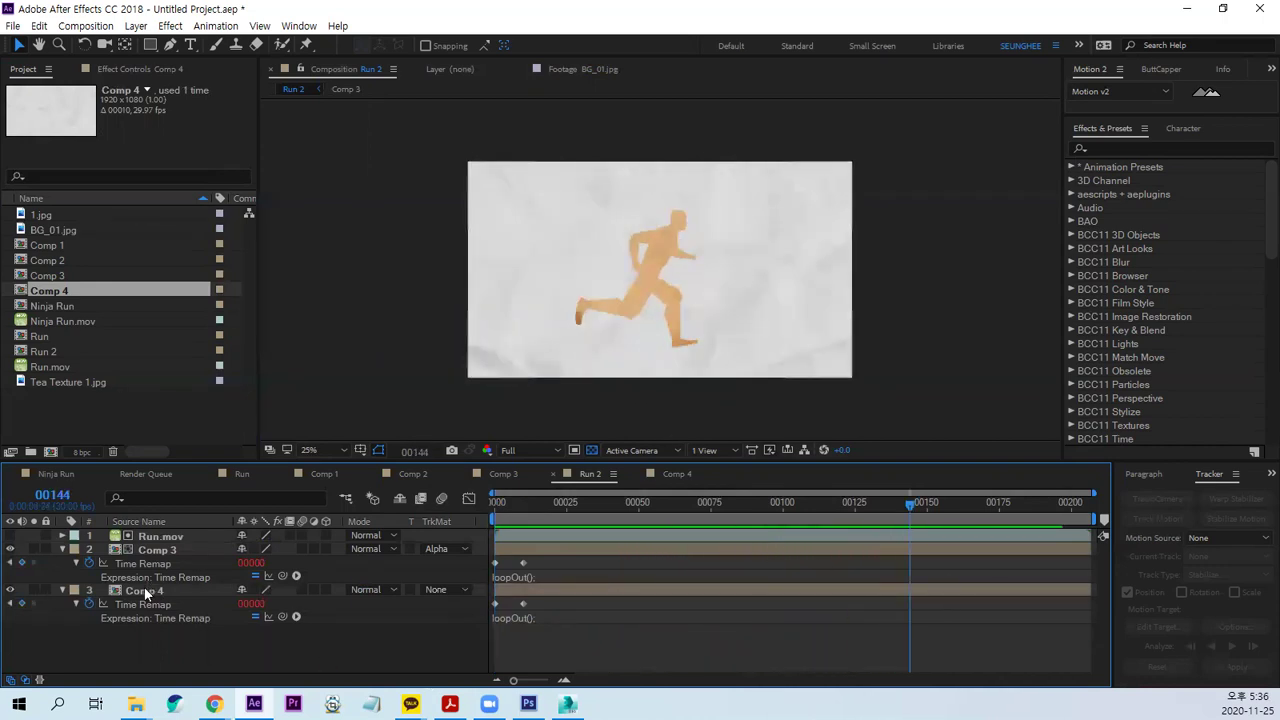
click(158, 590)
key(s)
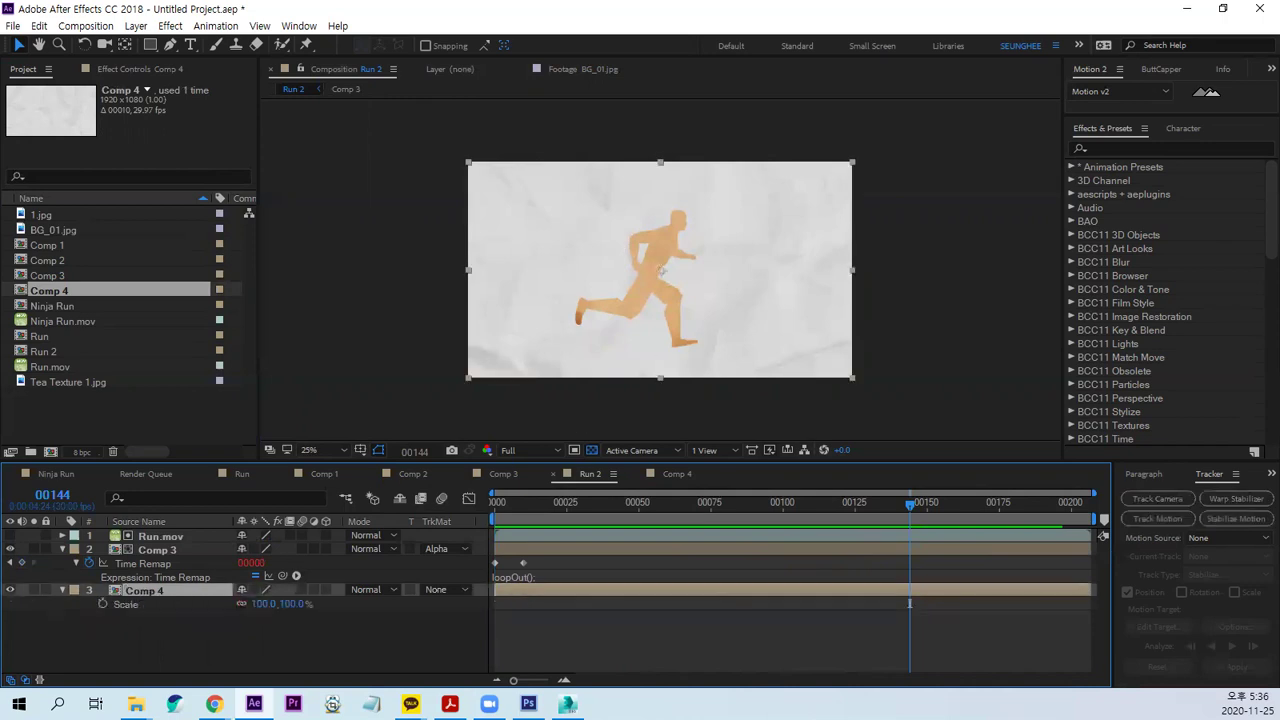
drag(290, 604, 281, 604)
key(Return)
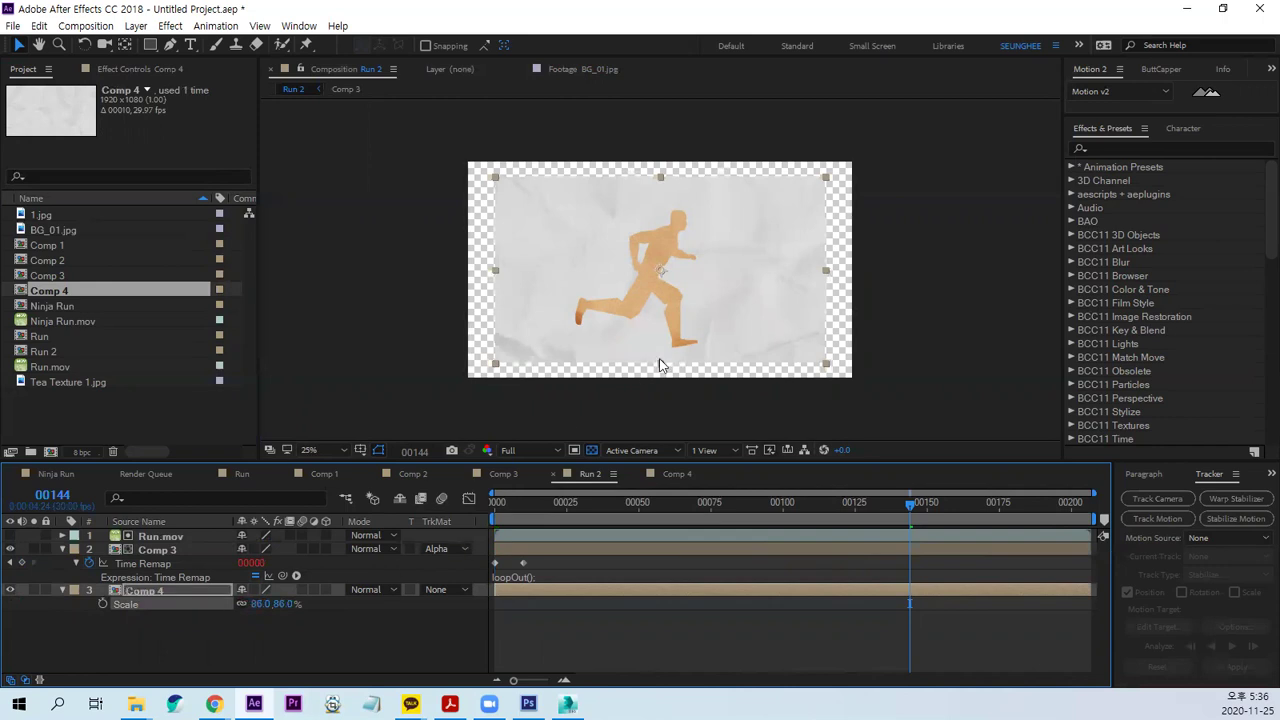
key(ctrl+z)
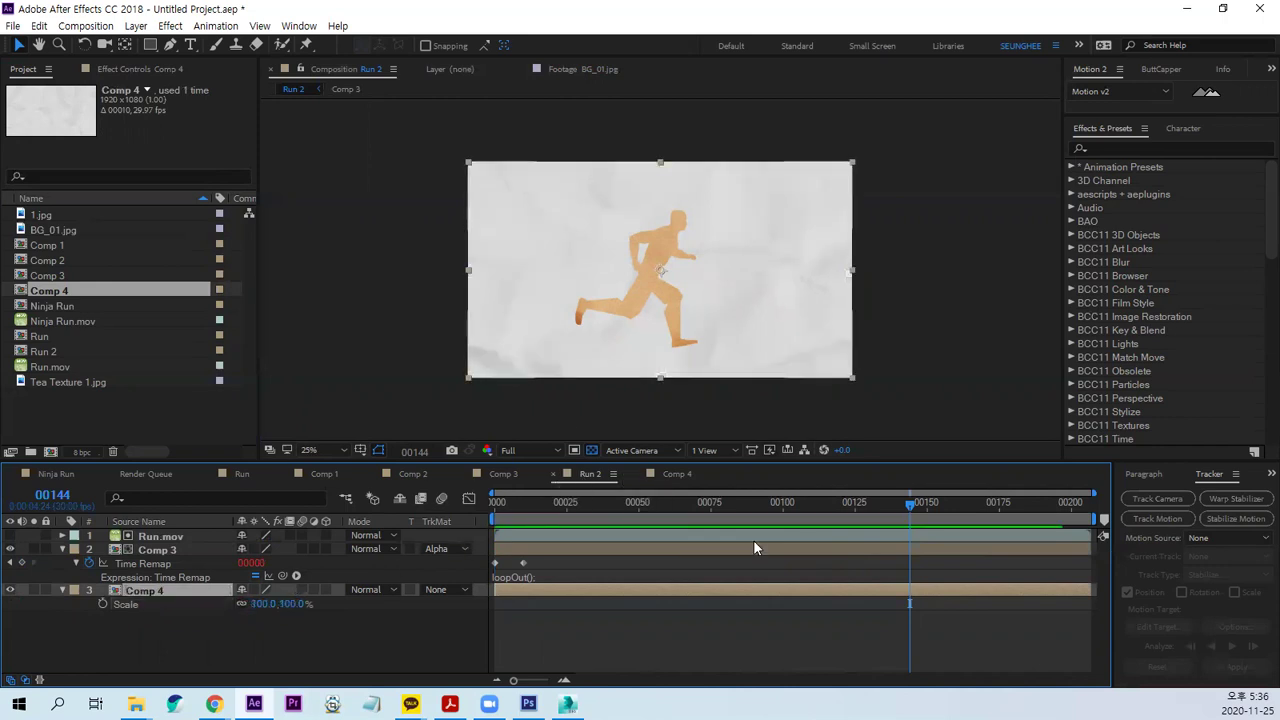
key(space)
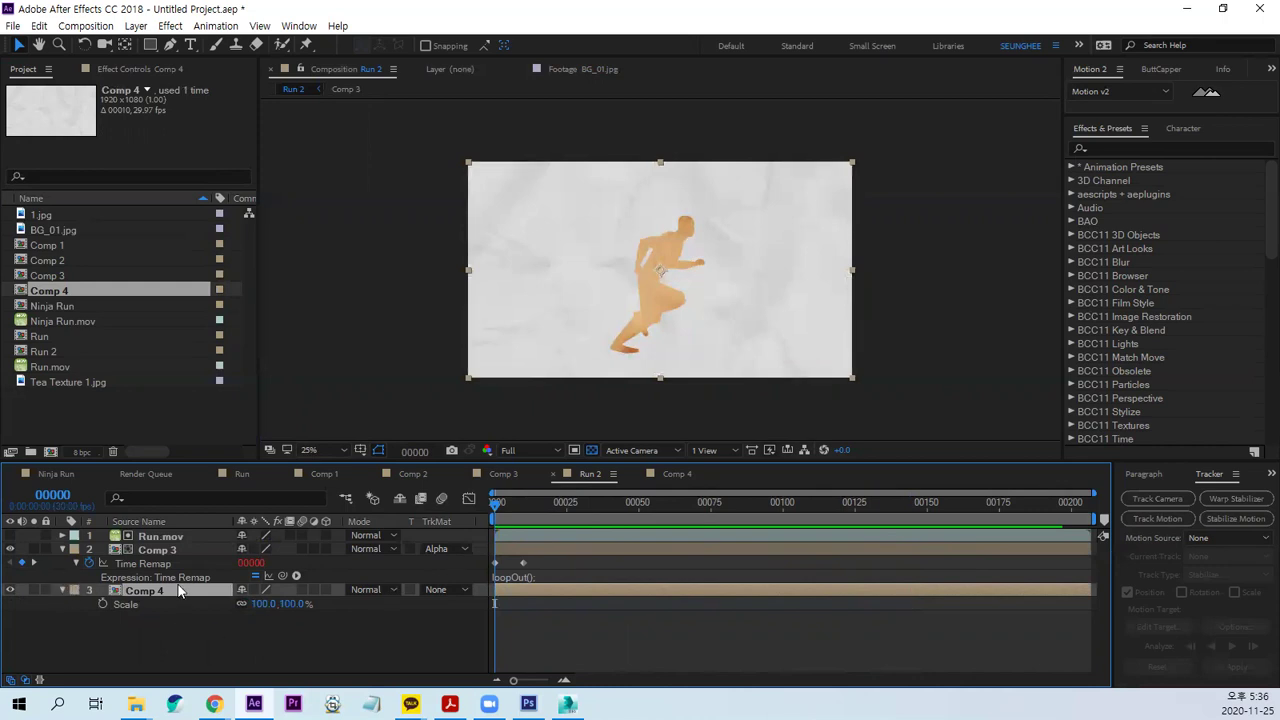
key(ctrl+alt+t)
key(period)
key(period)
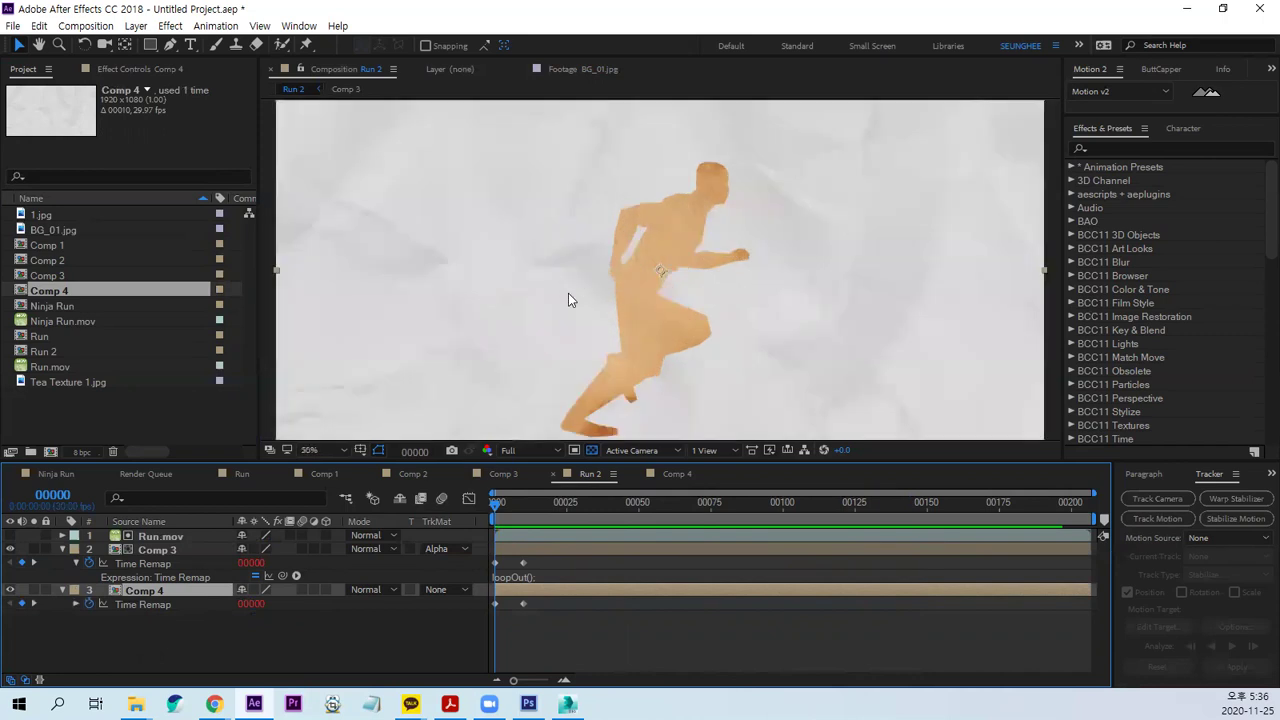
Time-stretch the Comp 4 layer with a 200 stretch factor and preview the slower loop.
right_click(153, 589)
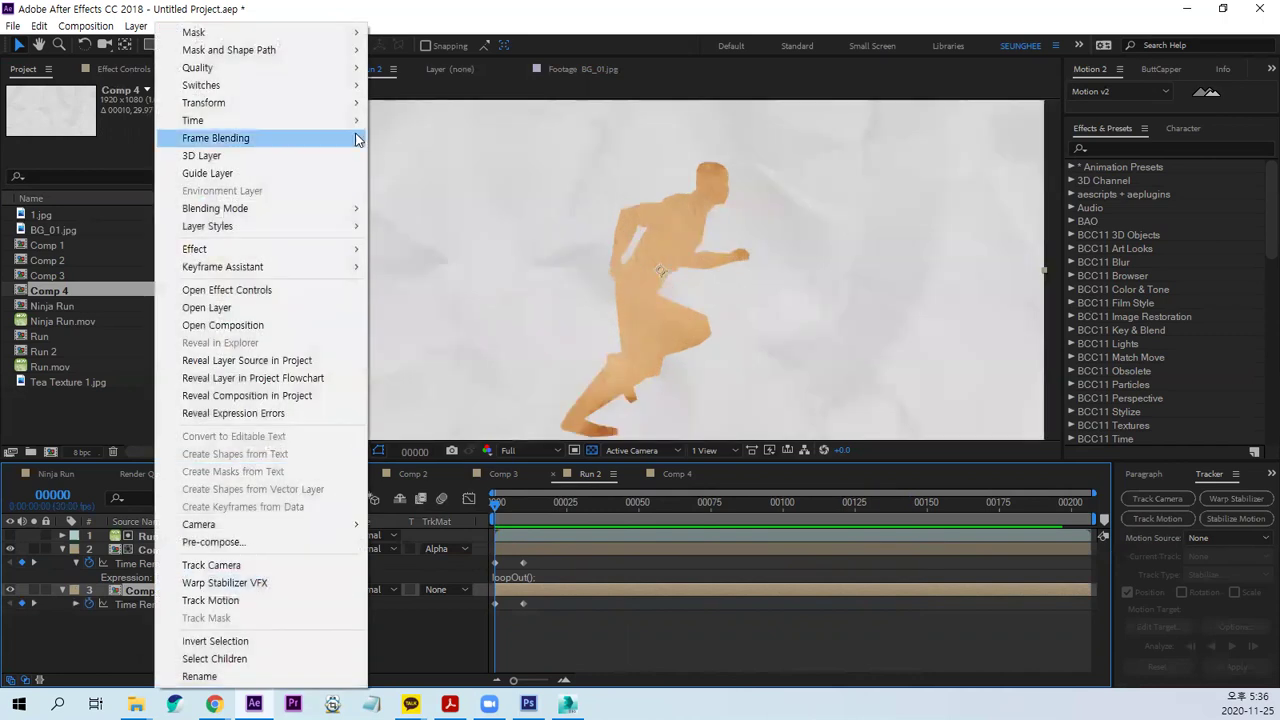
mouse_move(205, 122)
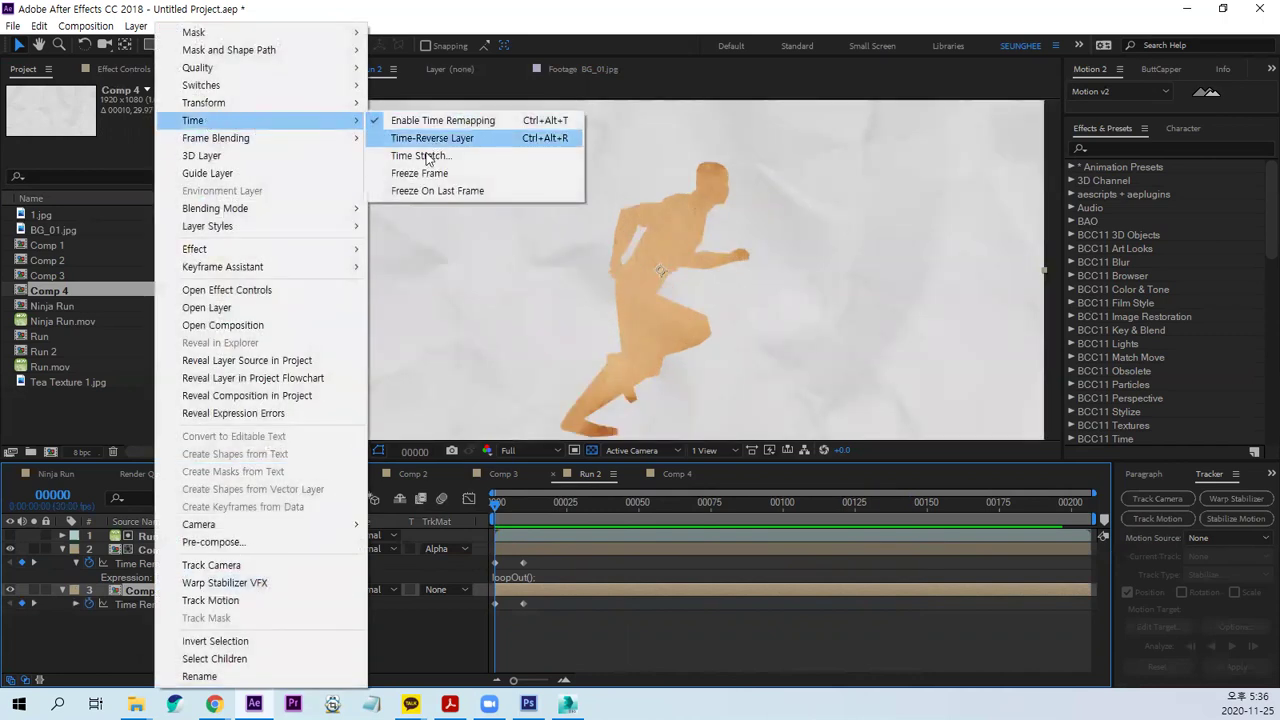
click(427, 157)
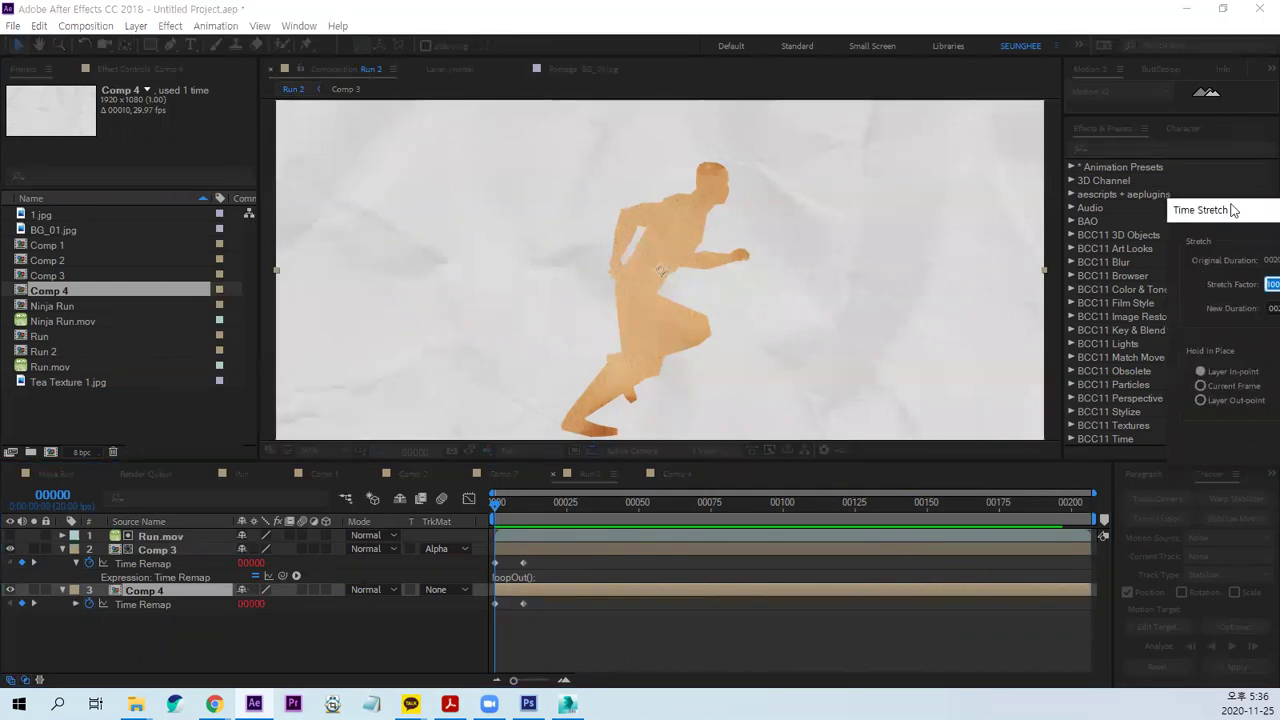
drag(1210, 212, 535, 216)
text(2)
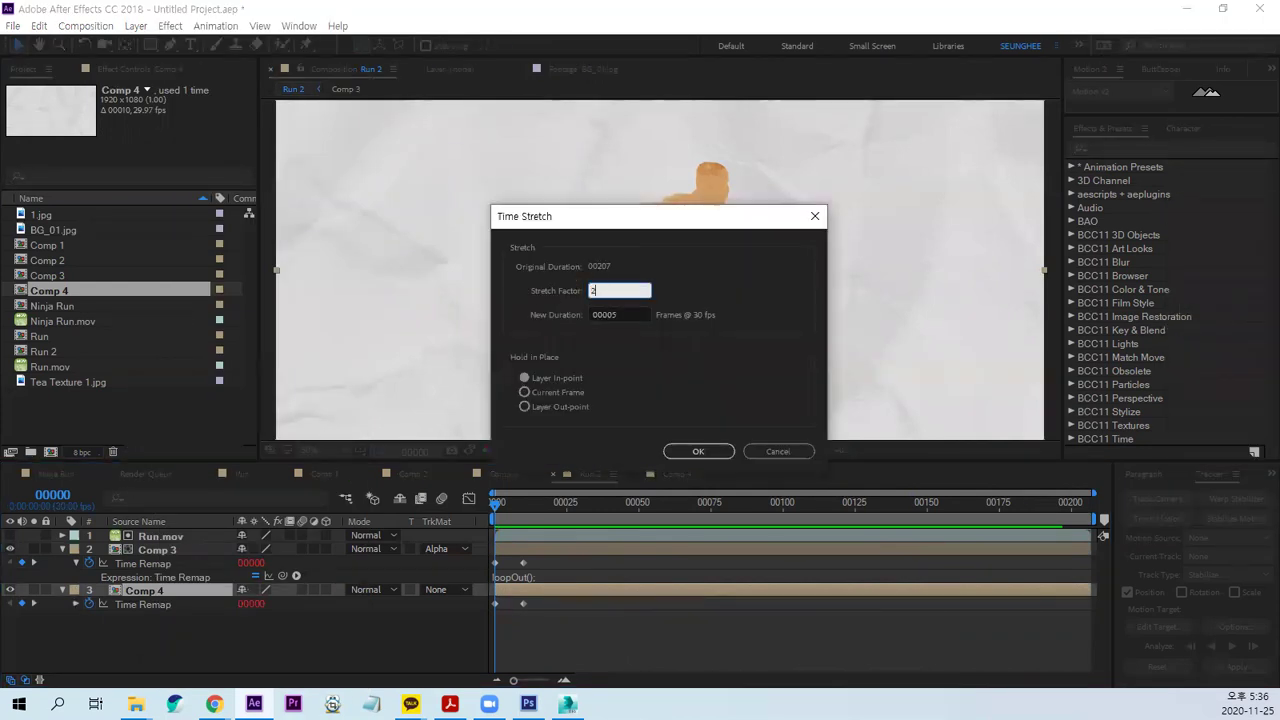
click(698, 451)
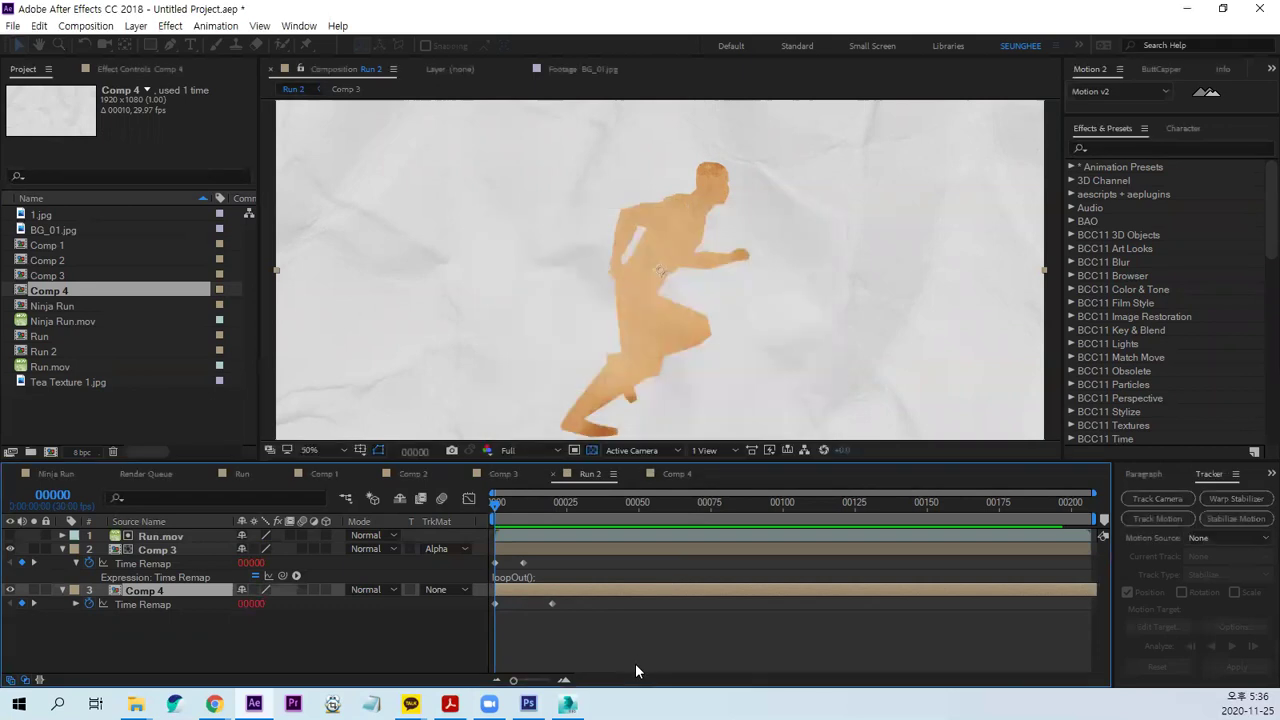
scroll(677, 362, down, 2)
key(space)
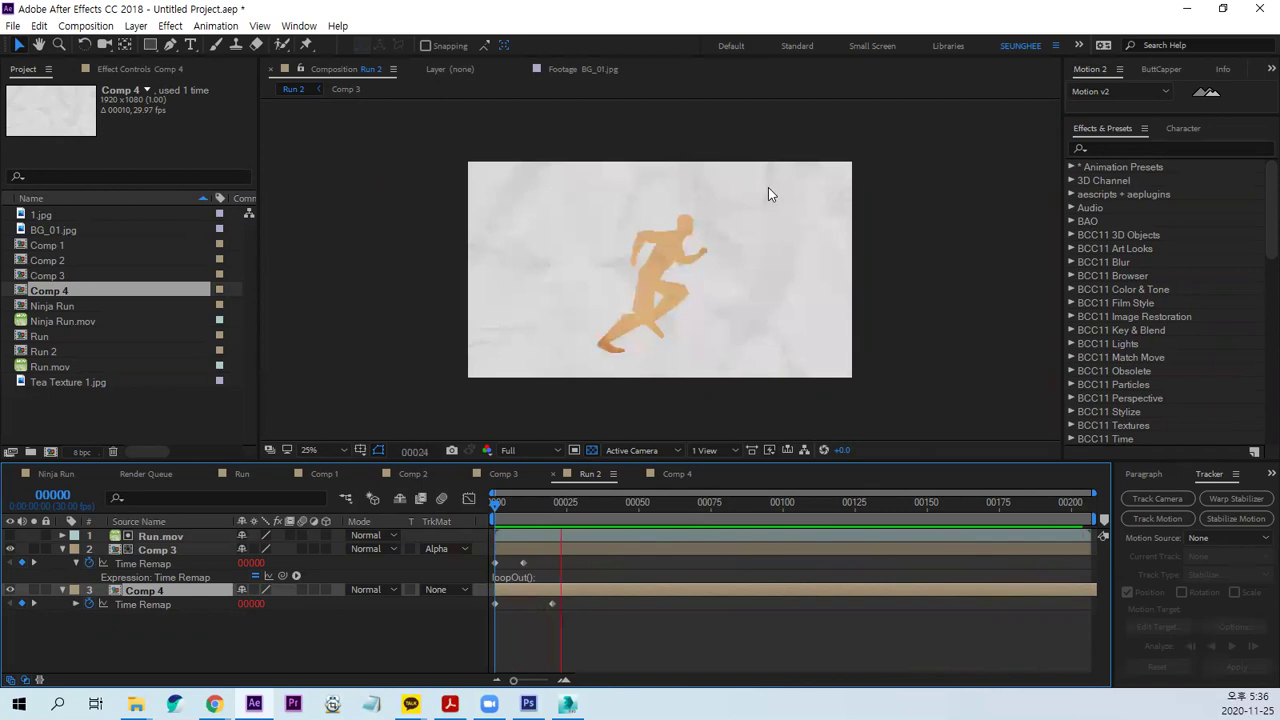
key(space)
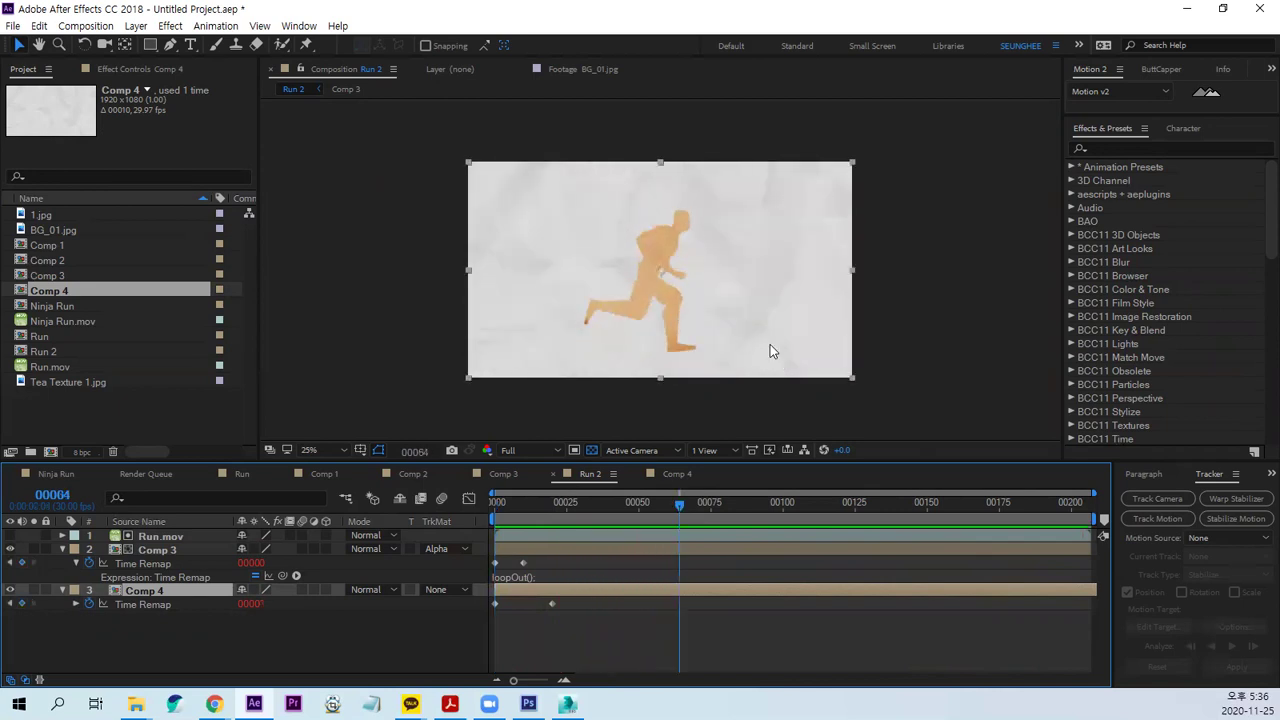
click(147, 551)
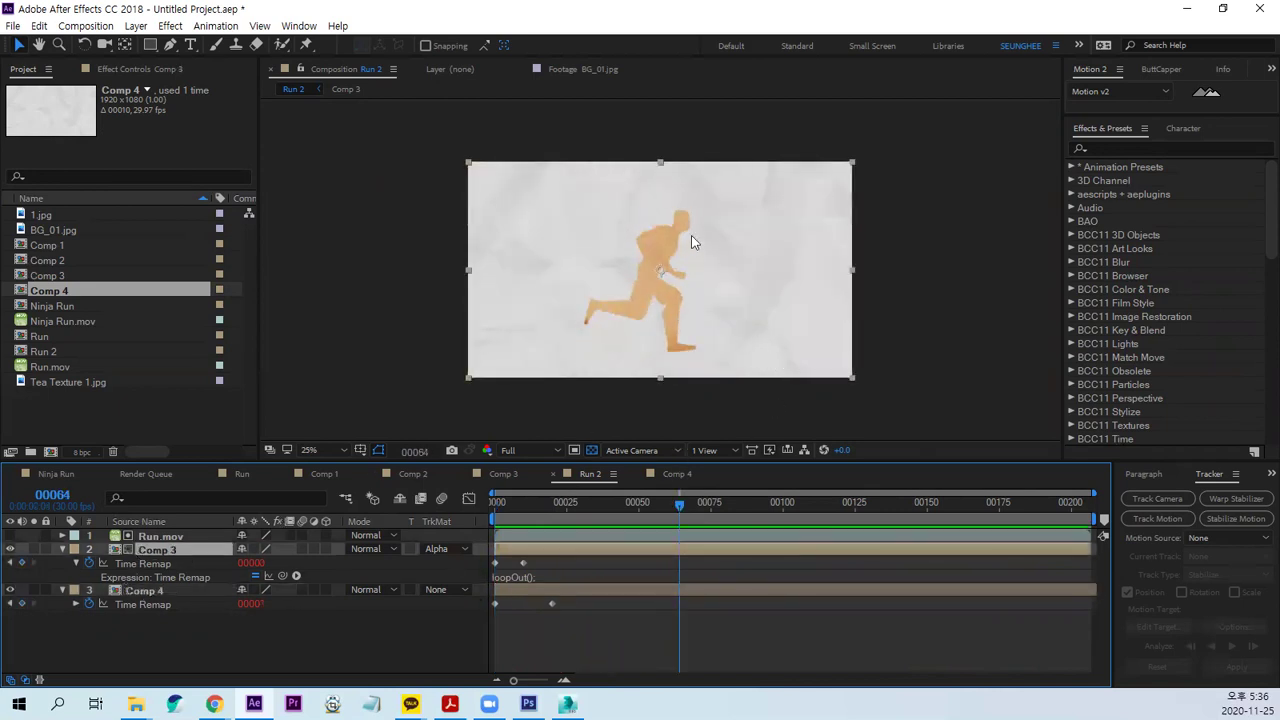
scroll(664, 277, up, 2)
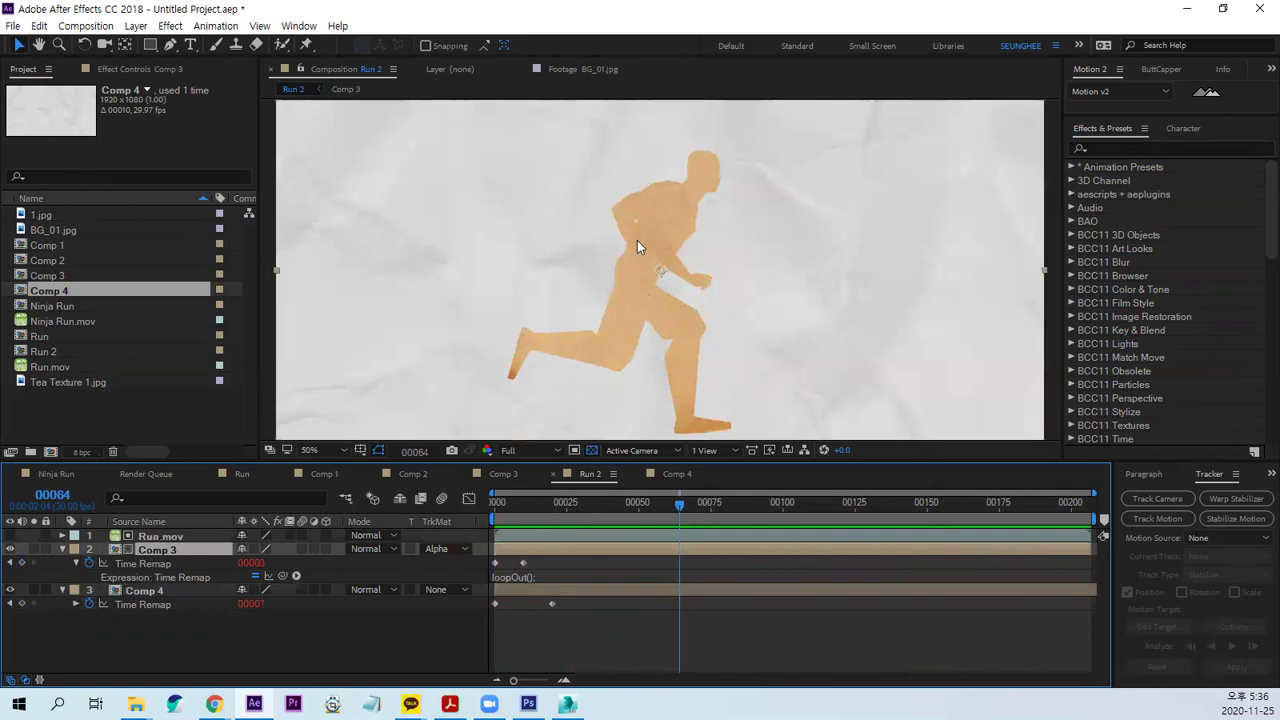
Apply Curves to Comp 3, bow the RGB curve downward, and preview the darker runner.
click(1110, 148)
text(curve)
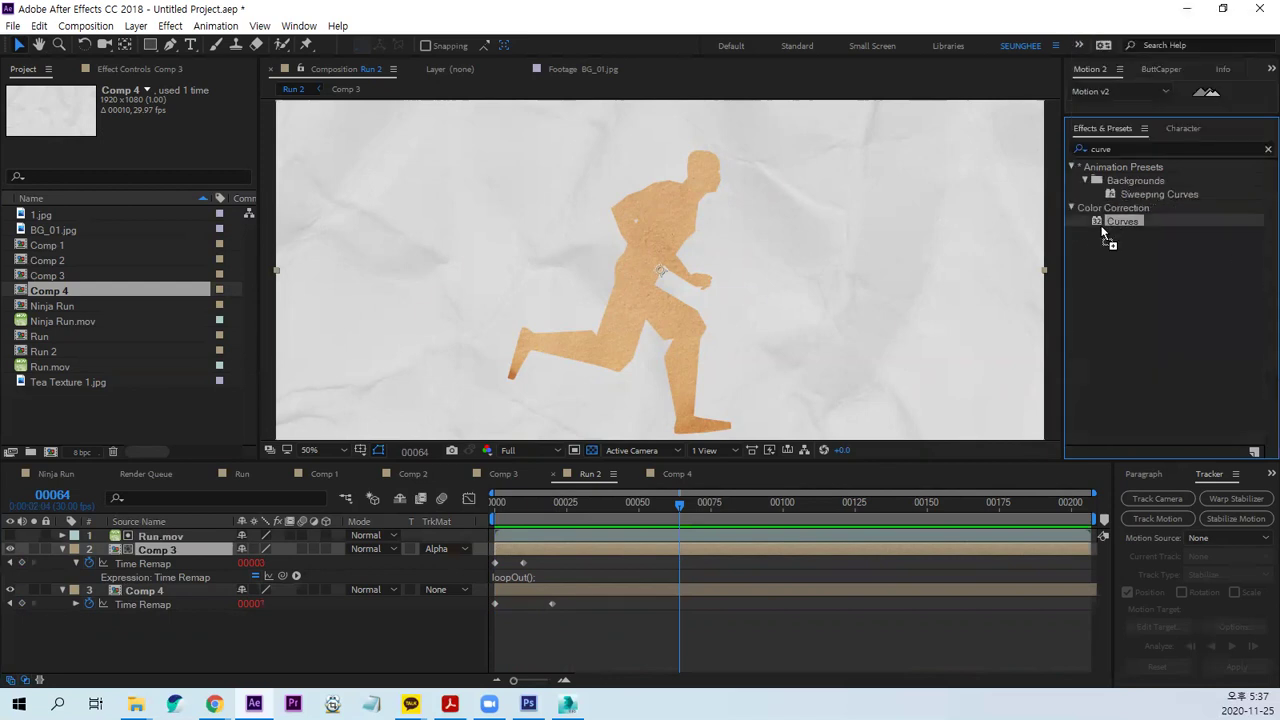
drag(1118, 222, 145, 548)
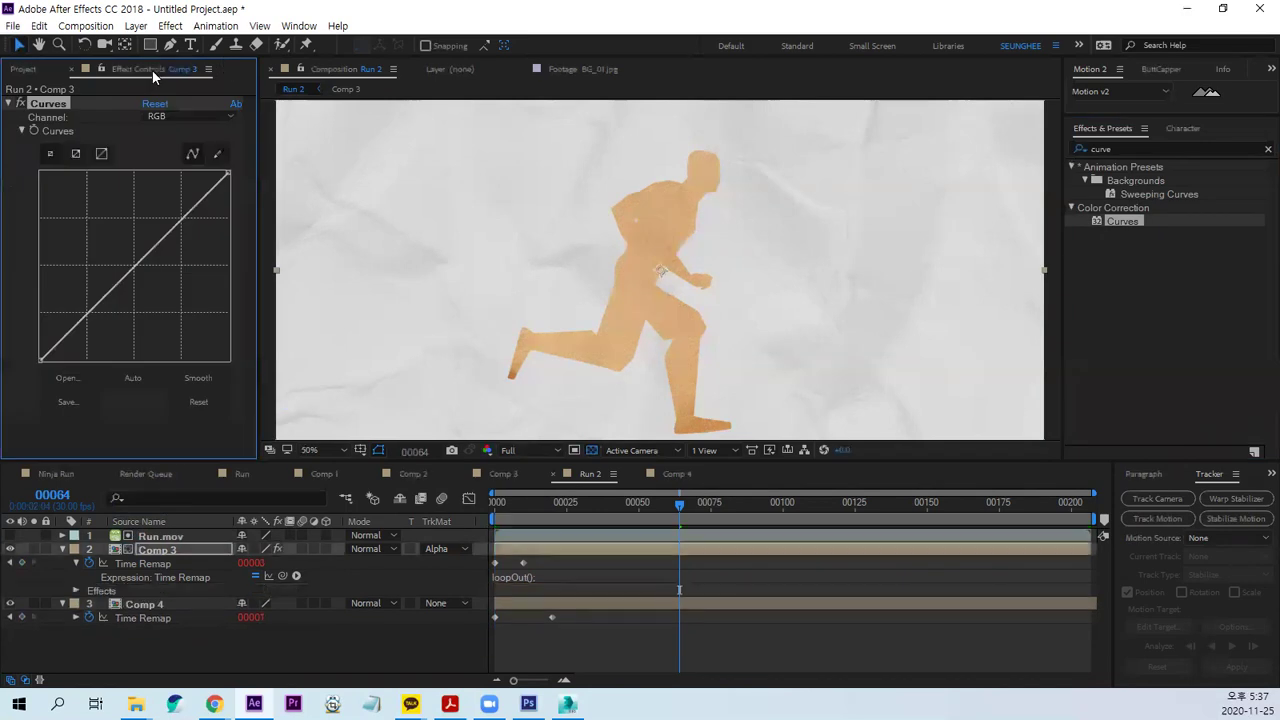
drag(100, 297, 117, 314)
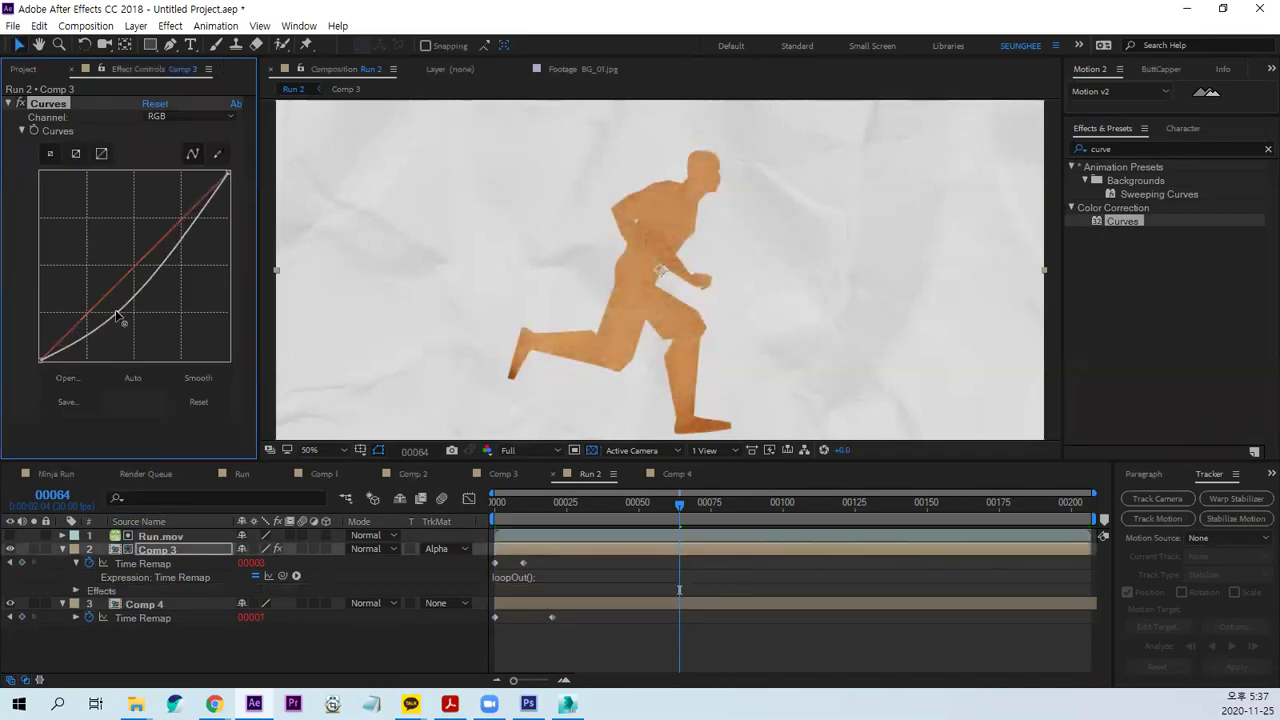
drag(685, 509, 516, 506)
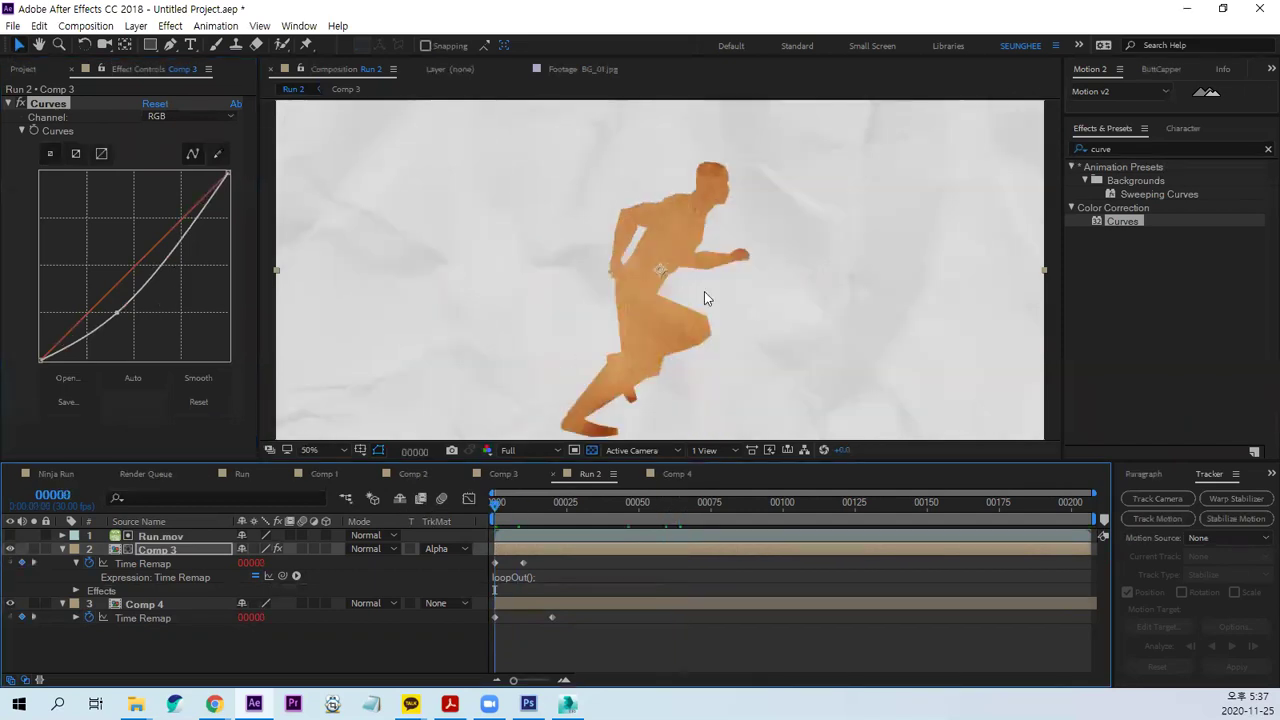
scroll(684, 293, down, 2)
key(space)
key(space)
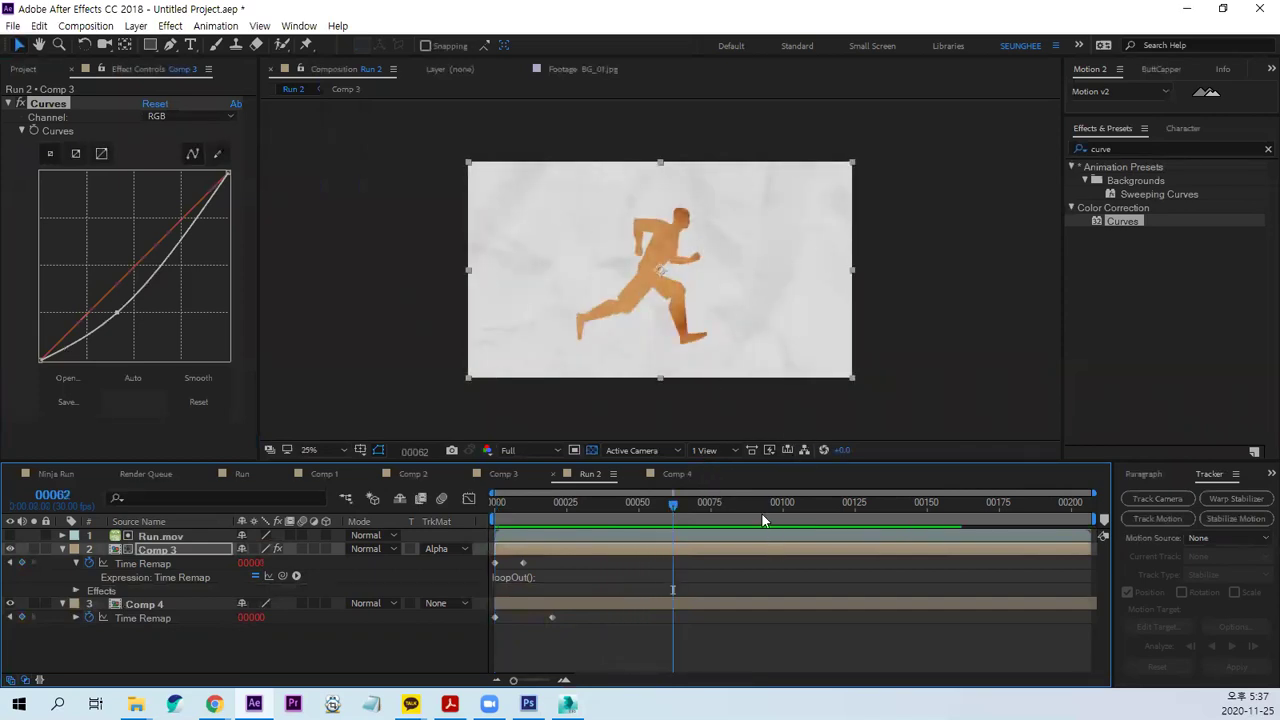
click(133, 603)
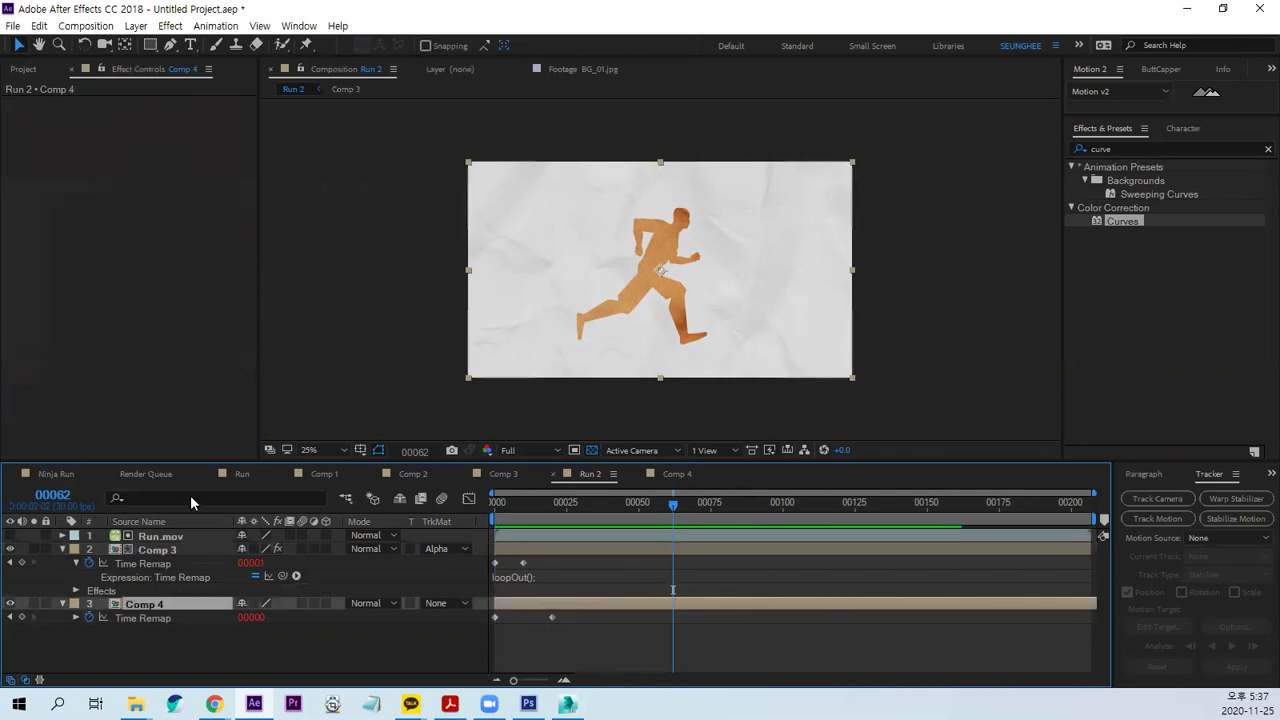
click(1140, 149)
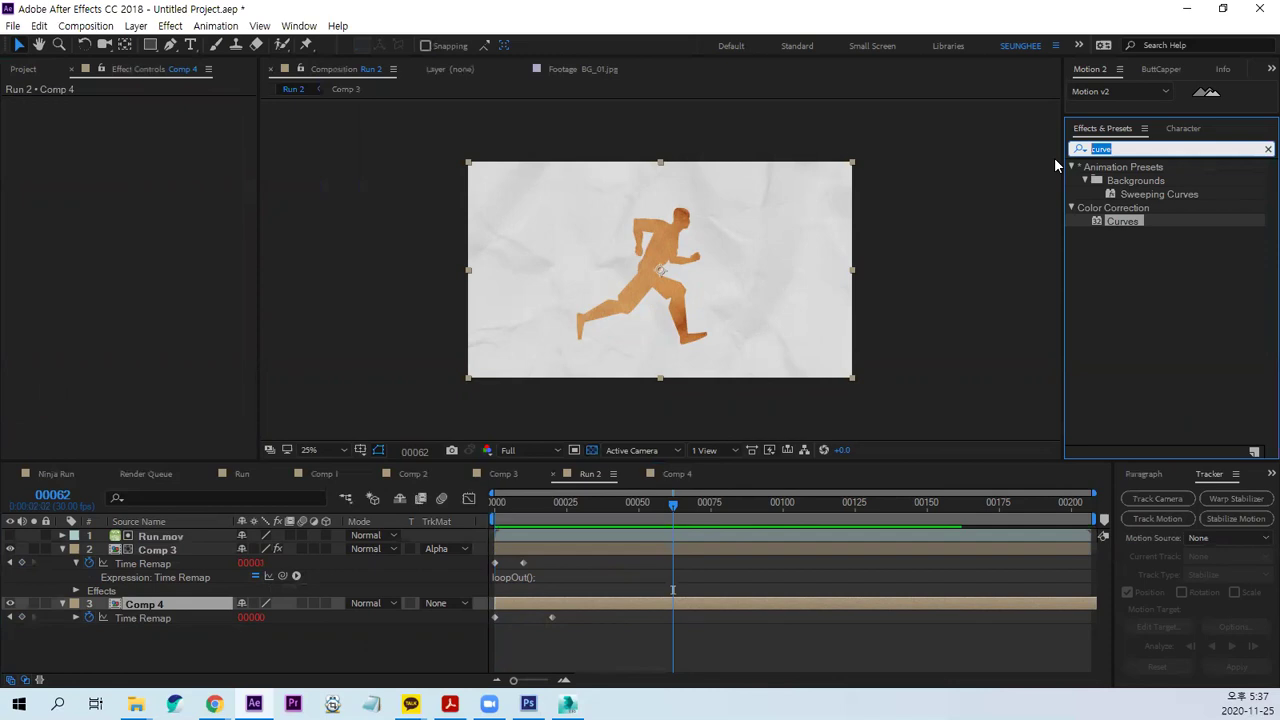
Apply Tint to Comp 4 with Map White To set to a pale peach cream.
text(tint)
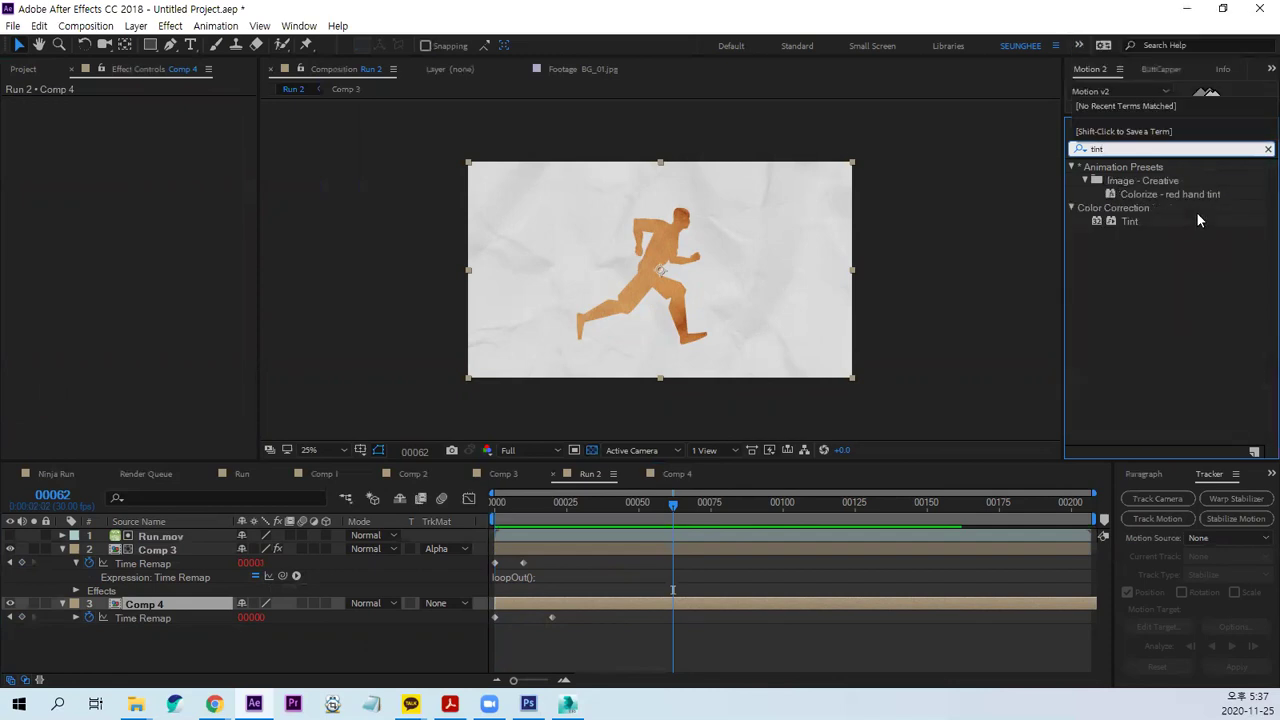
drag(1134, 222, 145, 604)
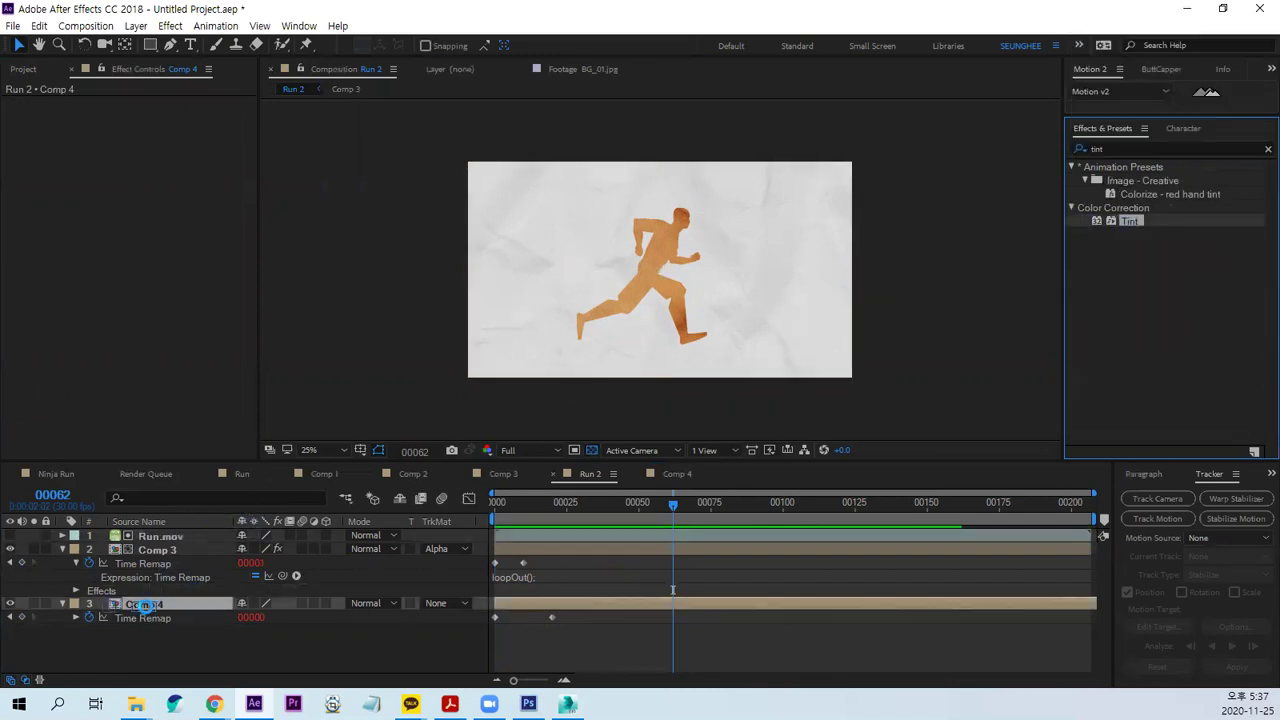
click(150, 130)
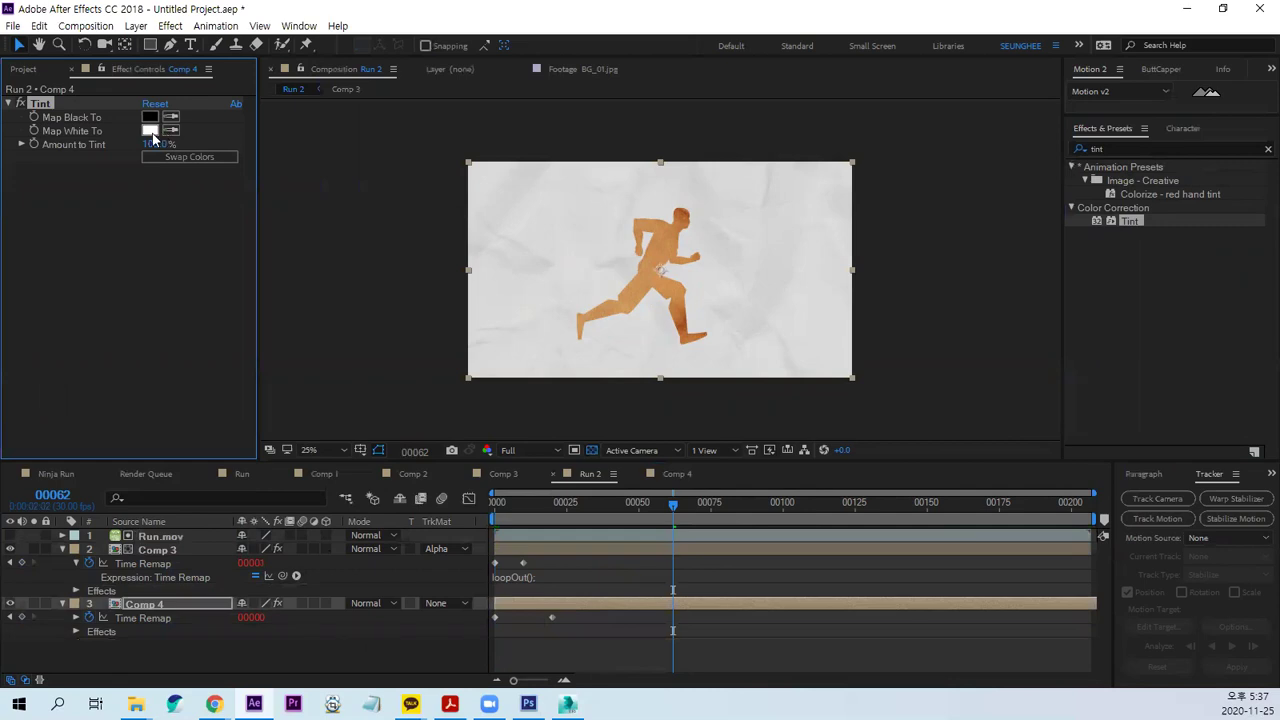
drag(966, 268, 965, 347)
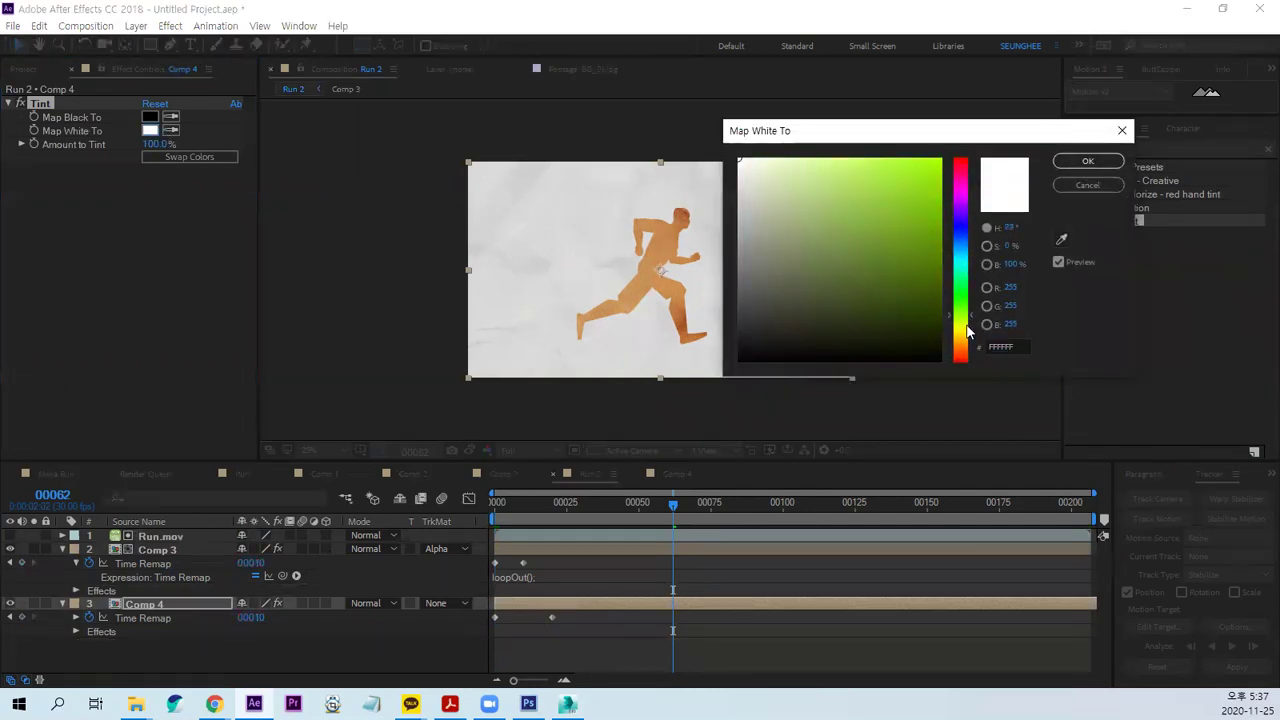
drag(800, 170, 767, 156)
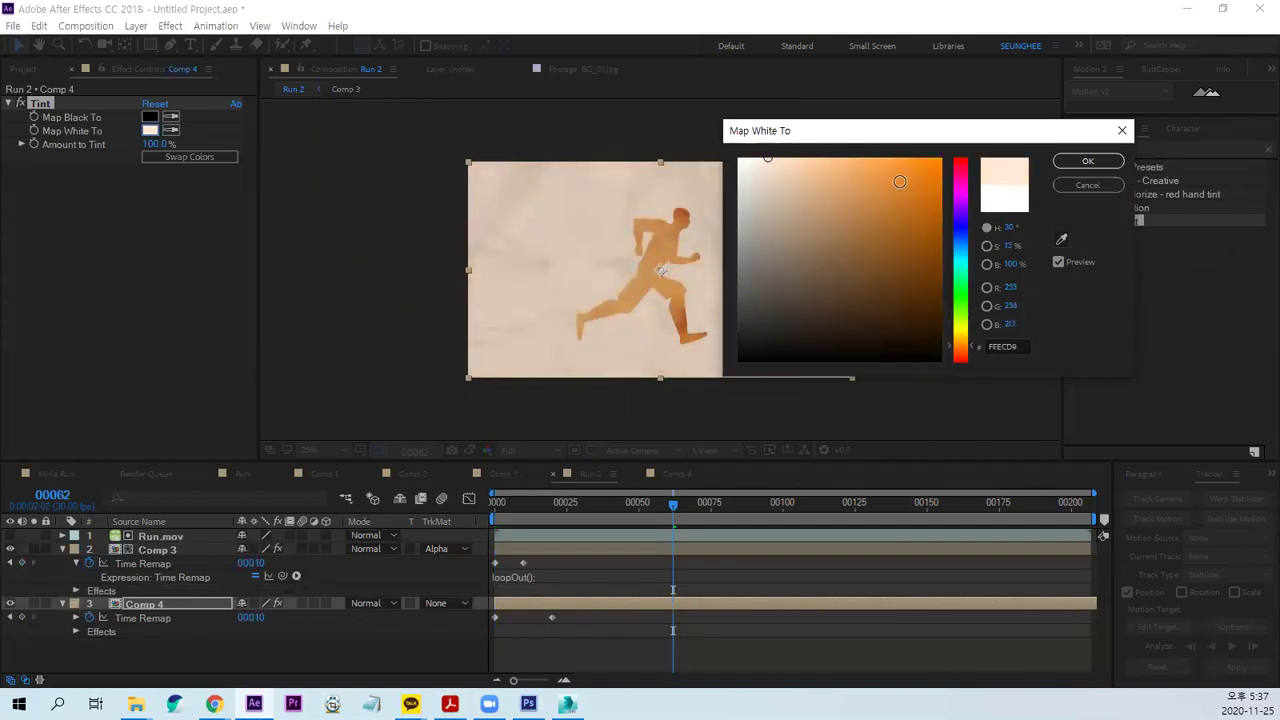
click(1088, 161)
Preview the cream-tinted background, switching the view between 25% and 50%.
key(period)
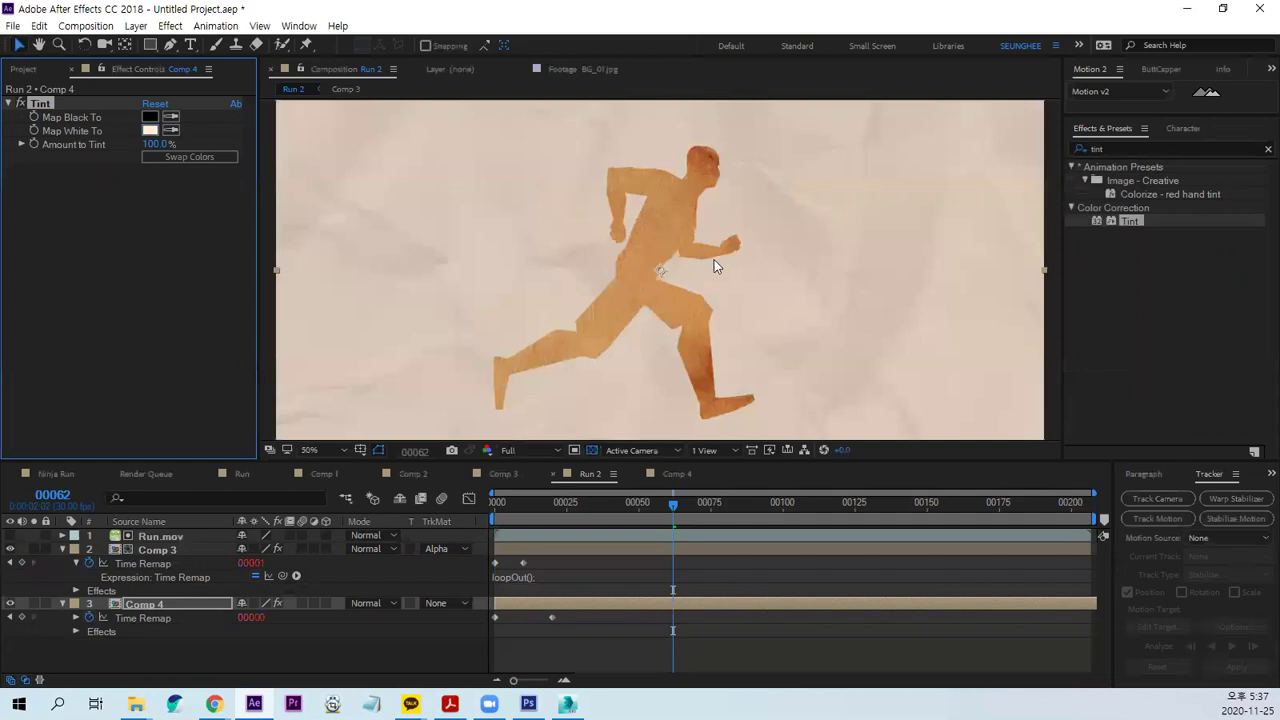
key(comma)
click(672, 514)
key(space)
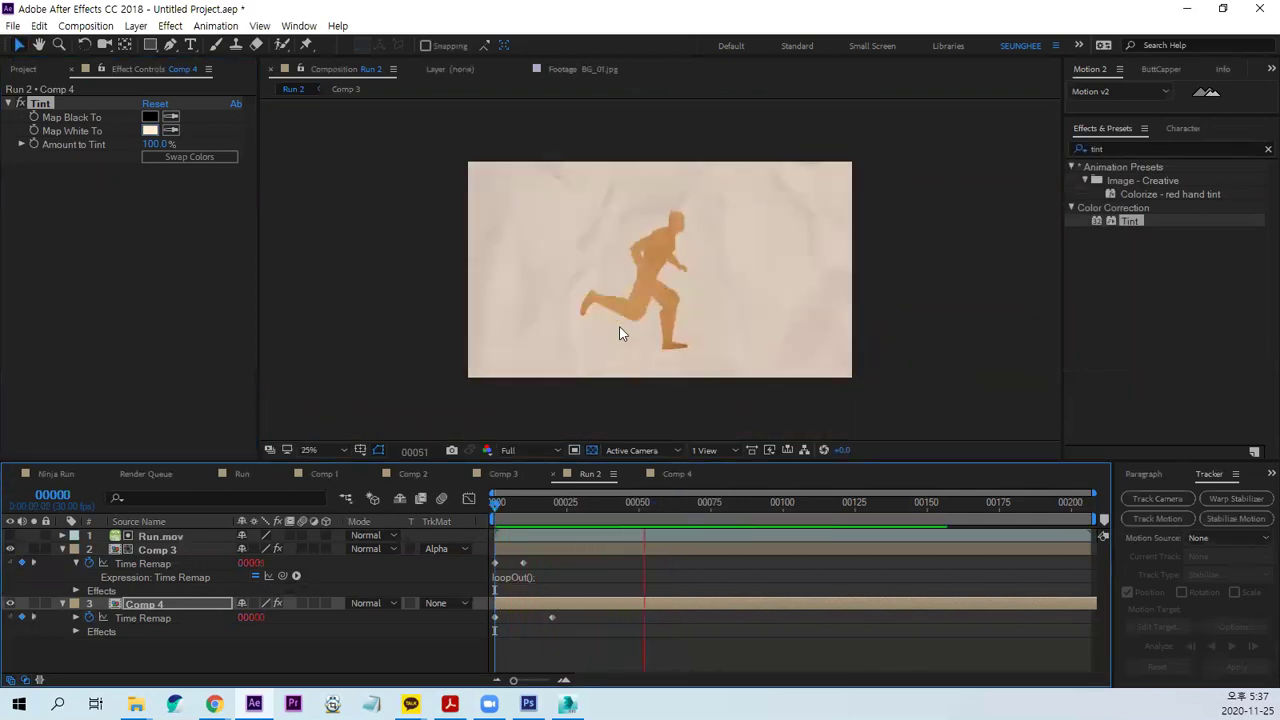
key(period)
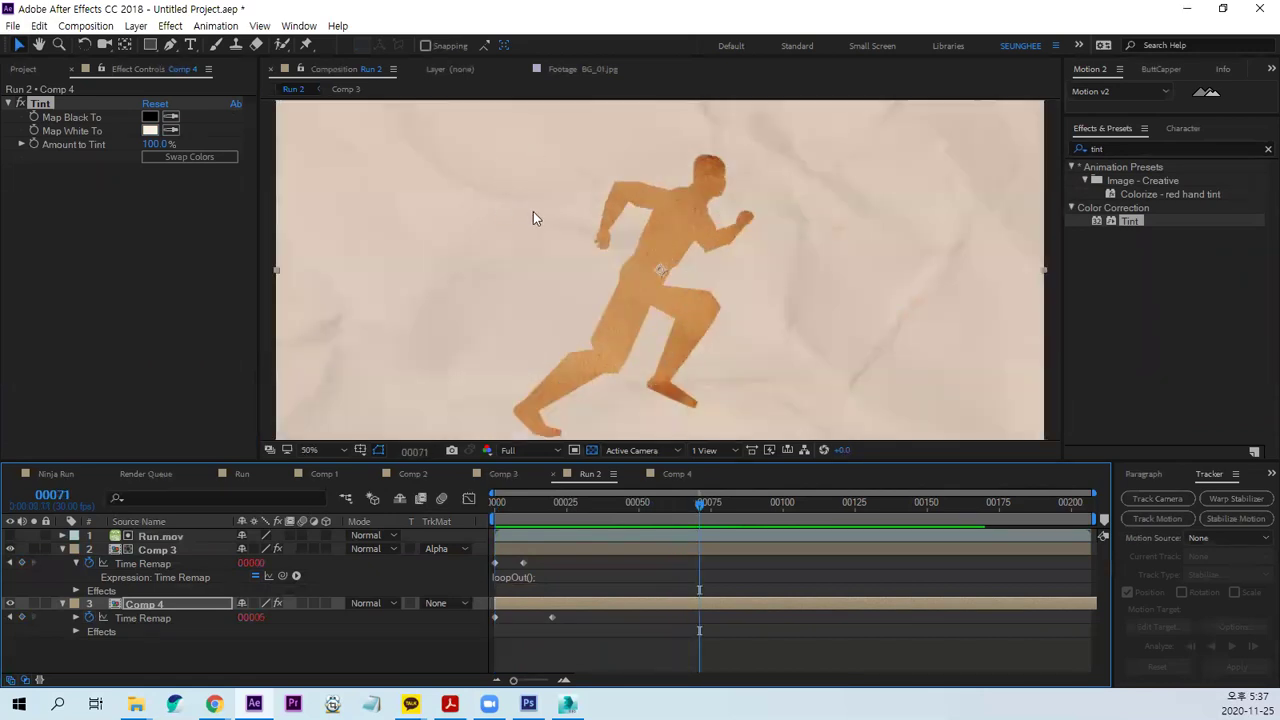
click(1105, 148)
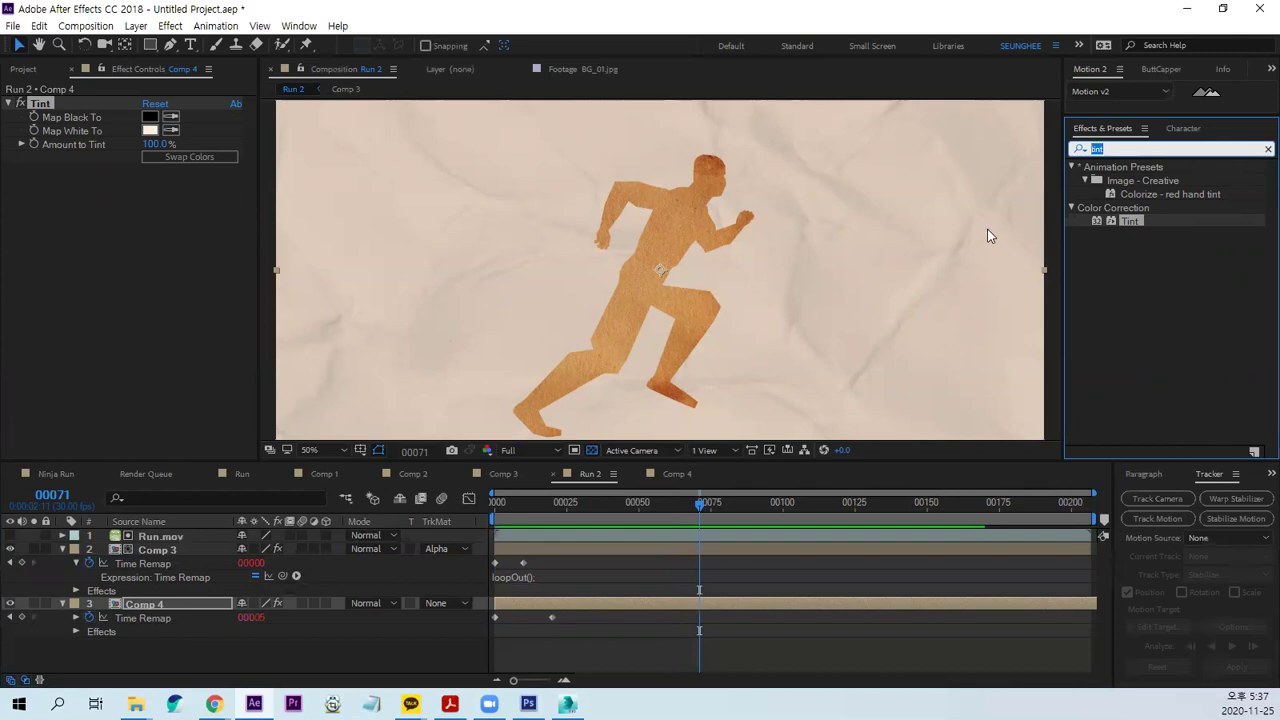
Apply Noise to Comp 4 at 36% Amount of Noise with Use Color Noise turned off.
text(noise)
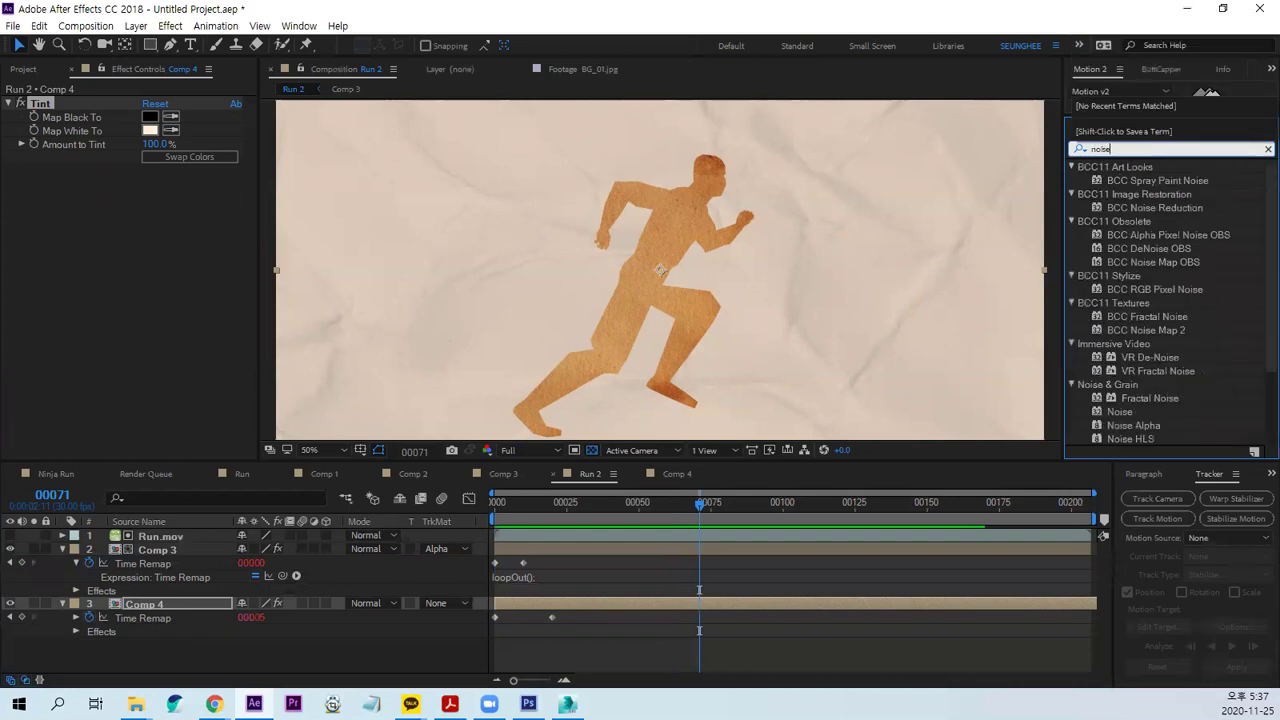
drag(1120, 411, 155, 612)
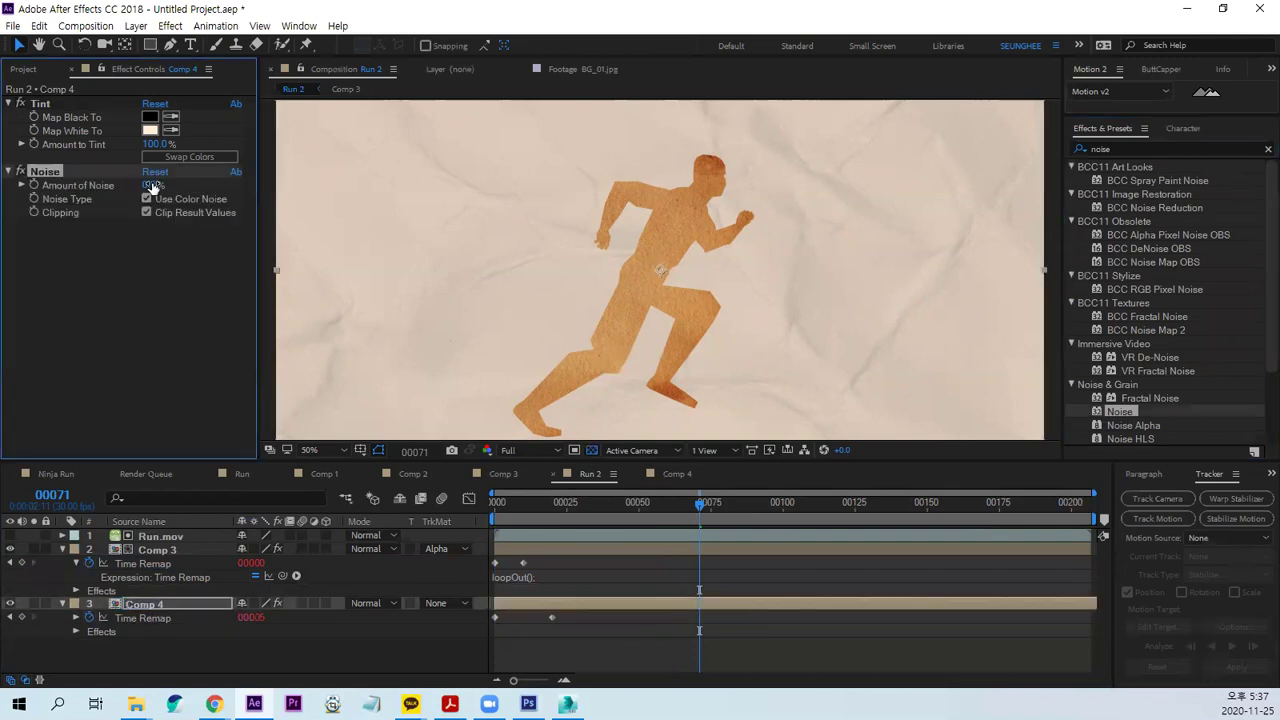
mouse_move(170, 182)
mouse_down()
mouse_move(185, 182)
mouse_move(166, 185)
mouse_up()
key(period)
key(period)
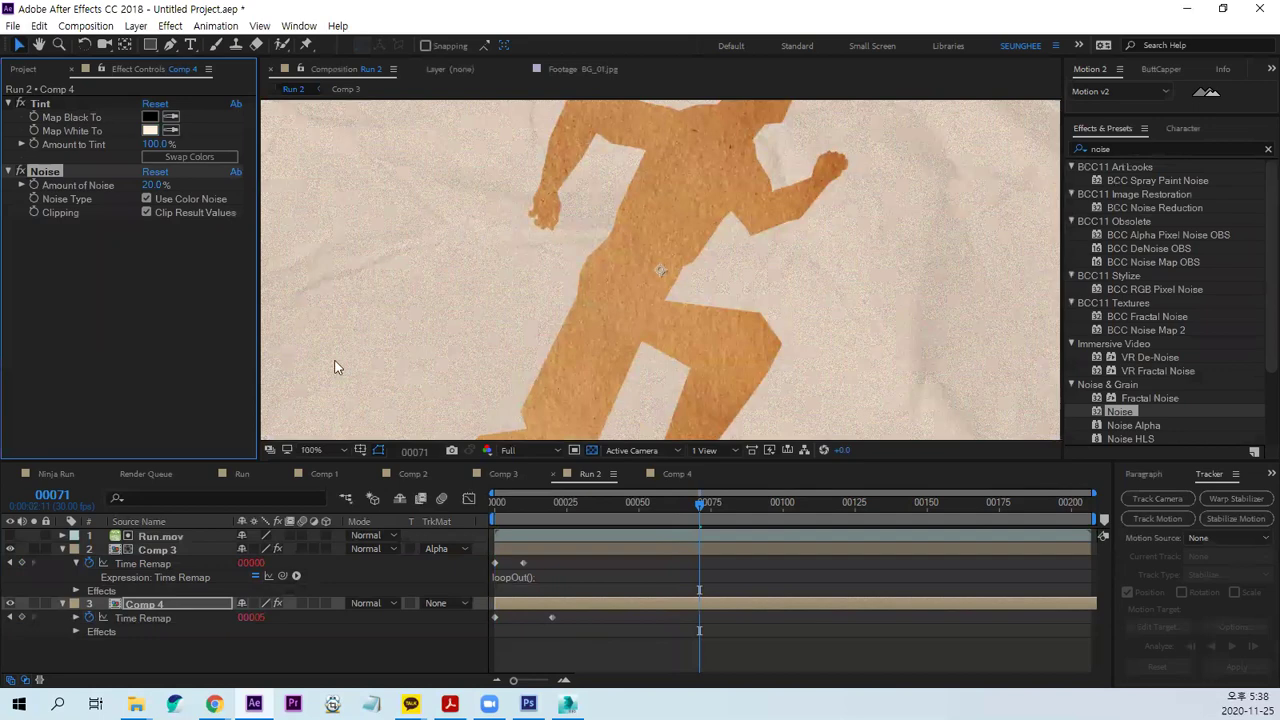
drag(152, 185, 275, 185)
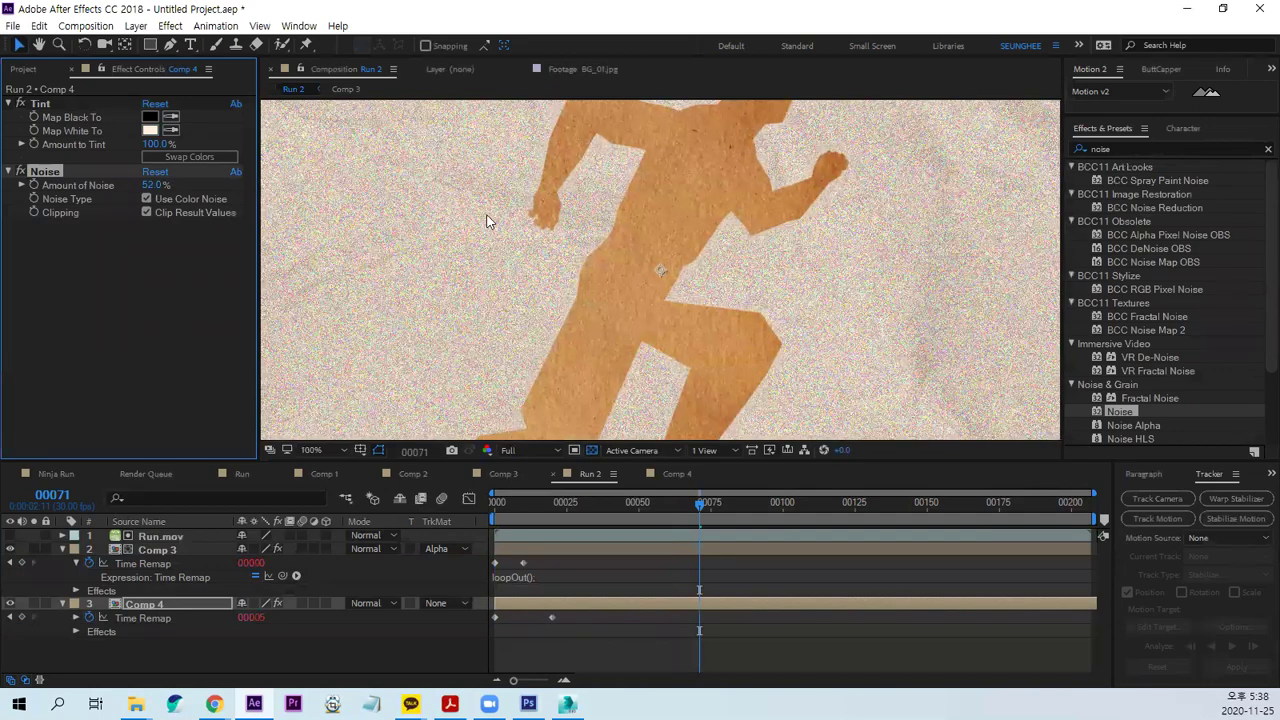
click(146, 199)
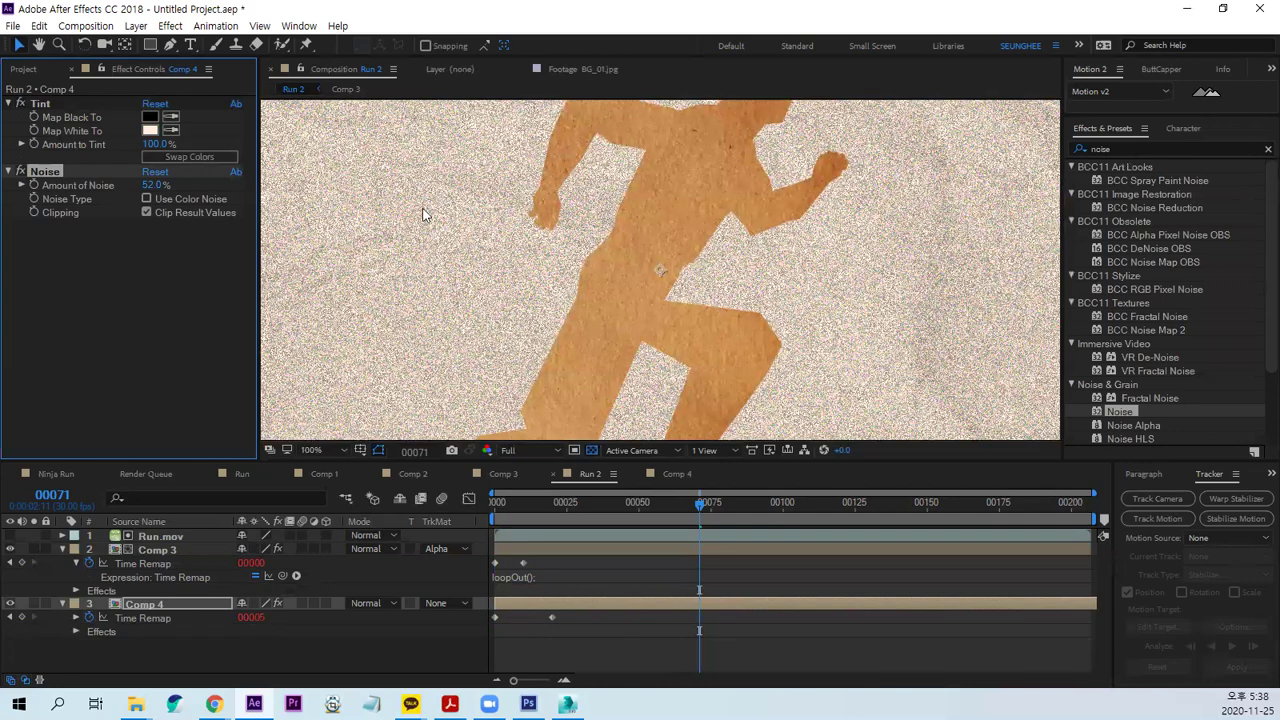
drag(155, 185, 146, 185)
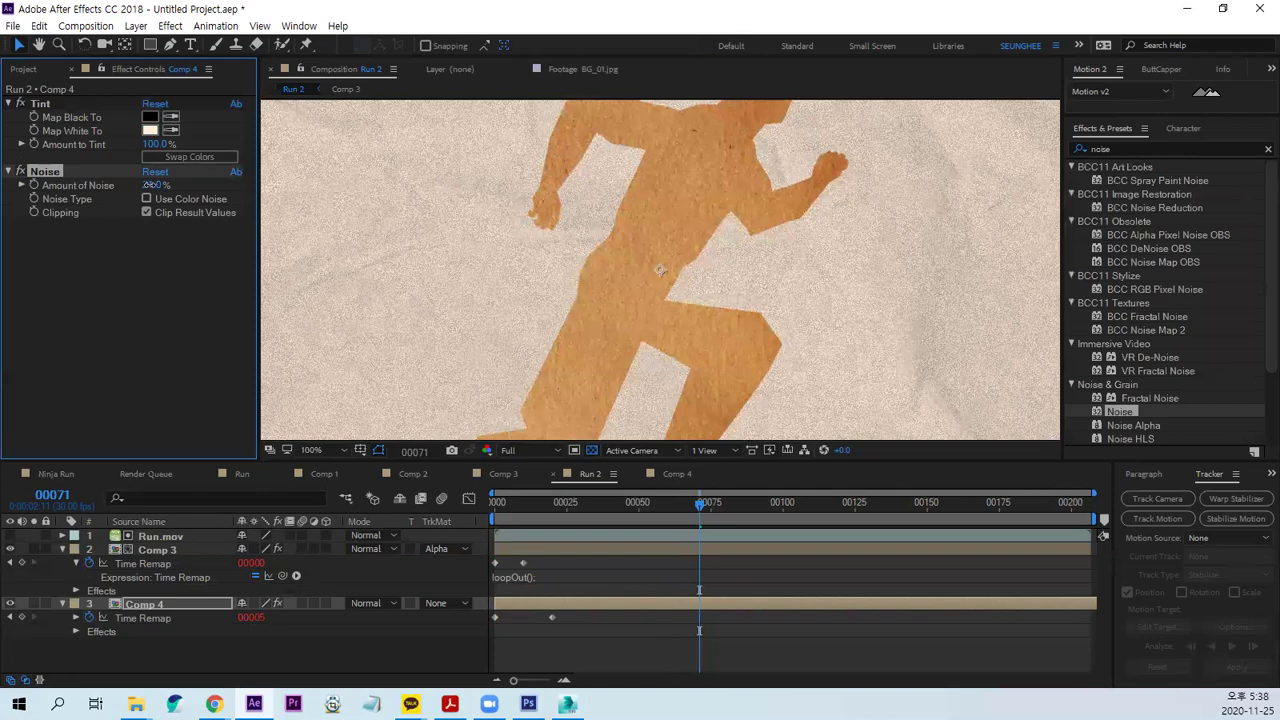
key(comma)
key(comma)
Preview the grainy paper background from the first frame.
drag(718, 508, 500, 502)
key(space)
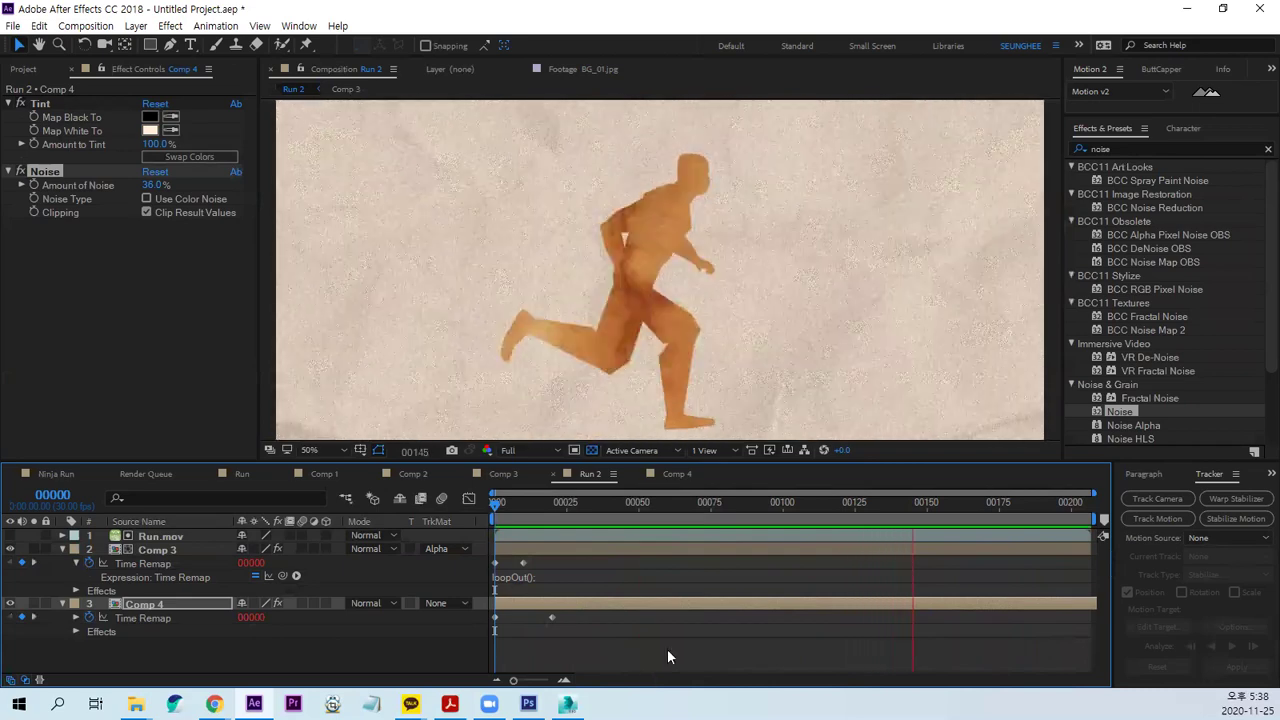
key(space)
mouse_move(548, 509)
mouse_down()
mouse_move(518, 505)
mouse_move(504, 520)
mouse_up()
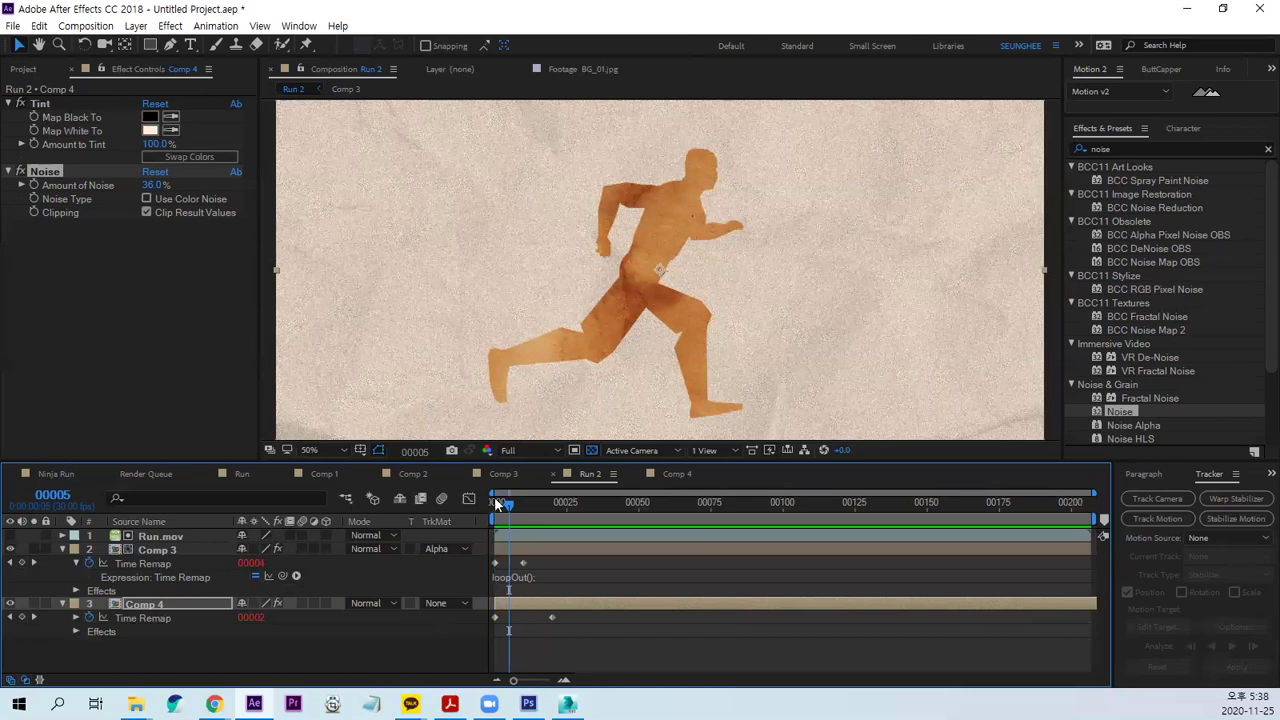
click(522, 479)
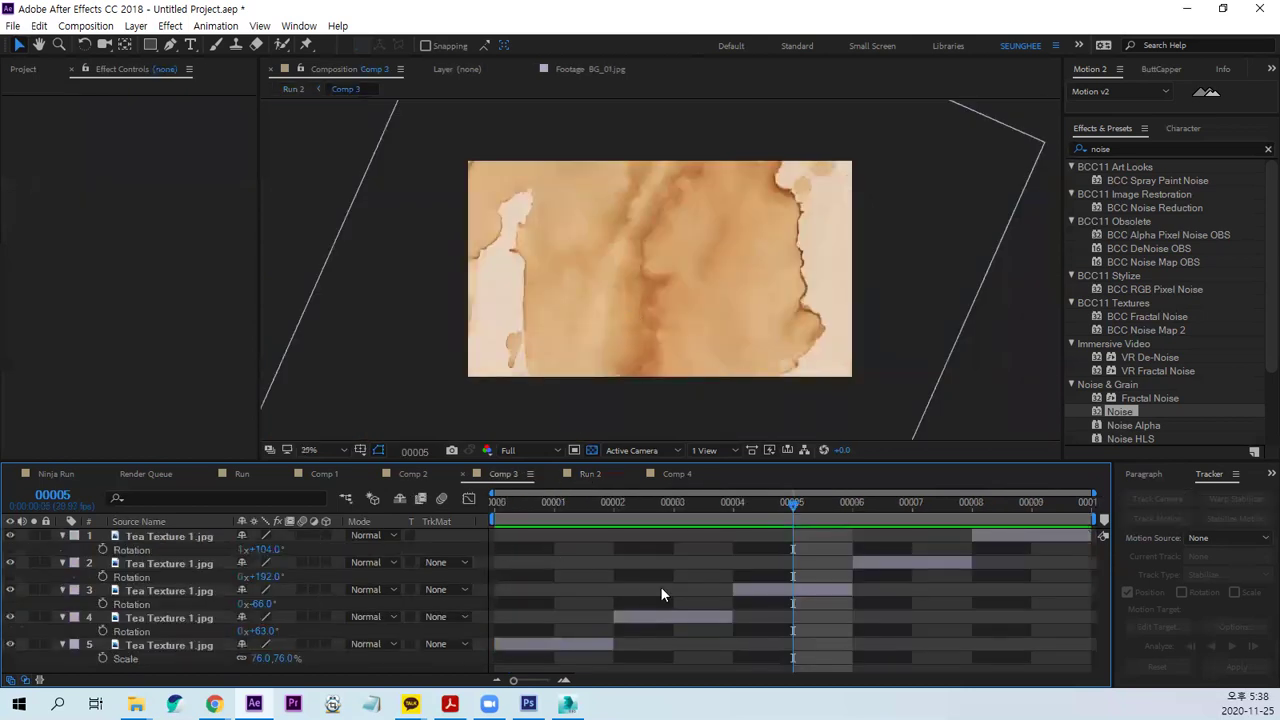
key(ctrl+k)
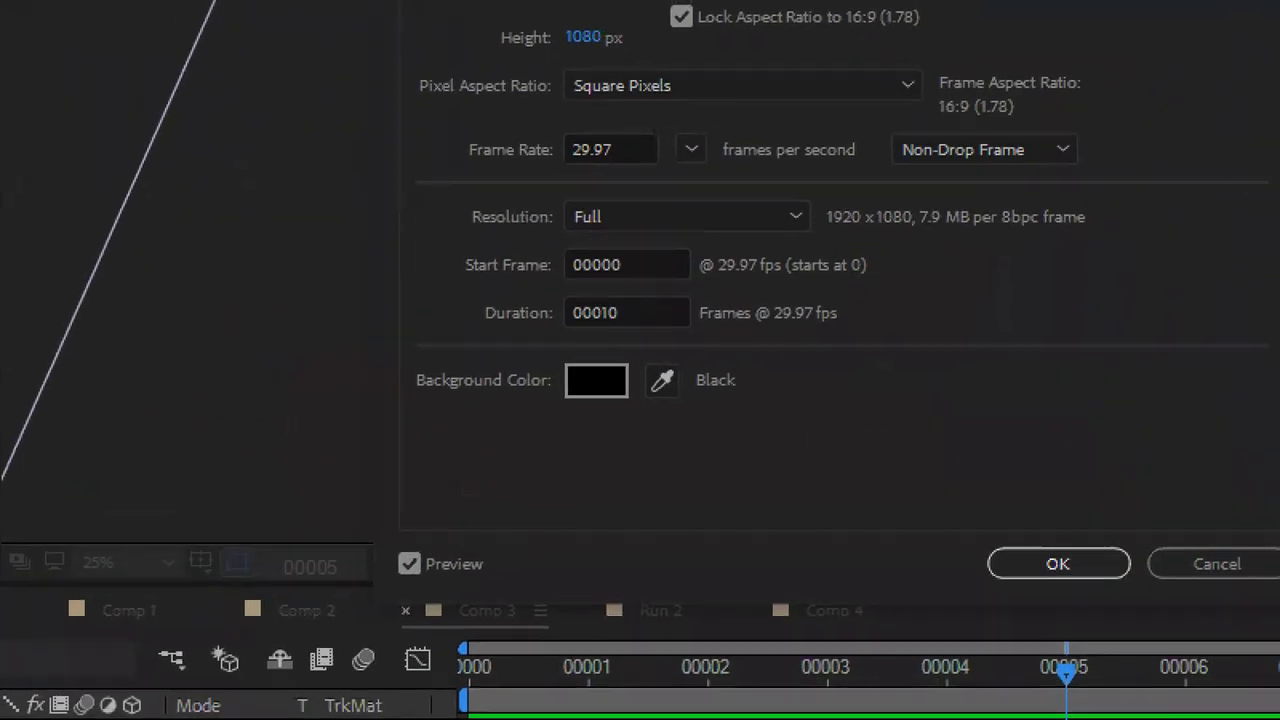
drag(578, 342, 578, 342)
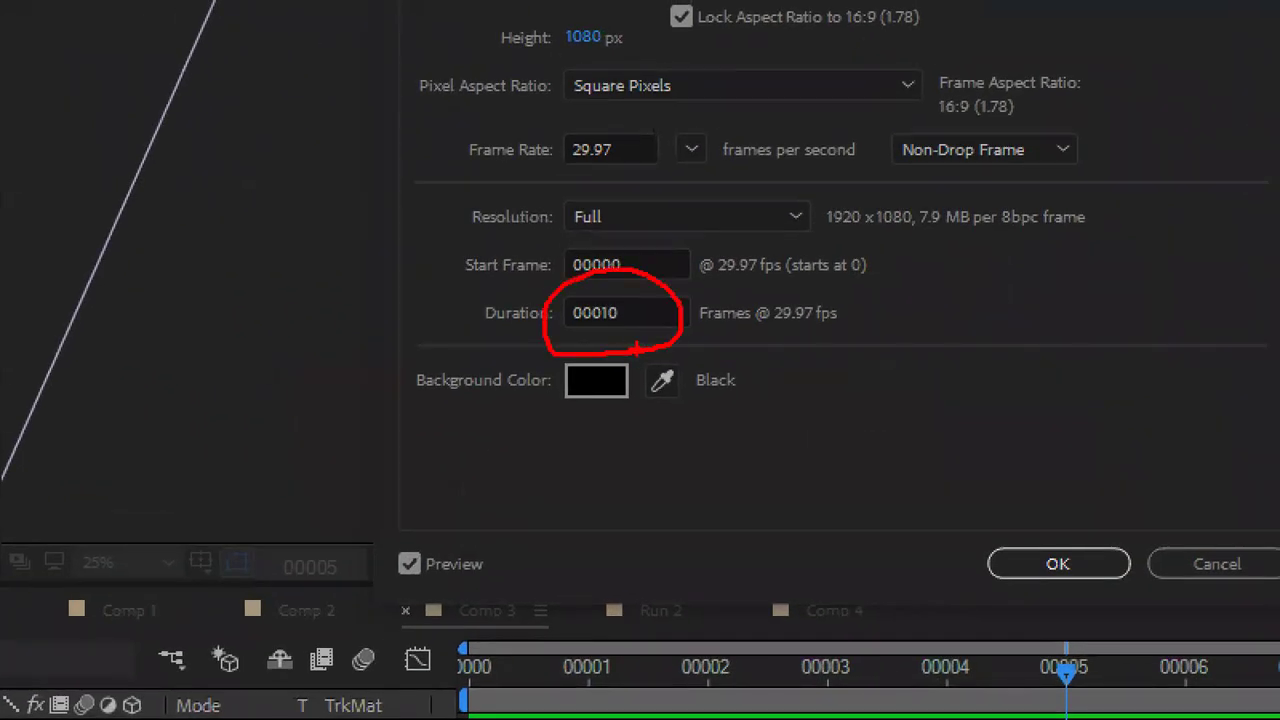
click(870, 449)
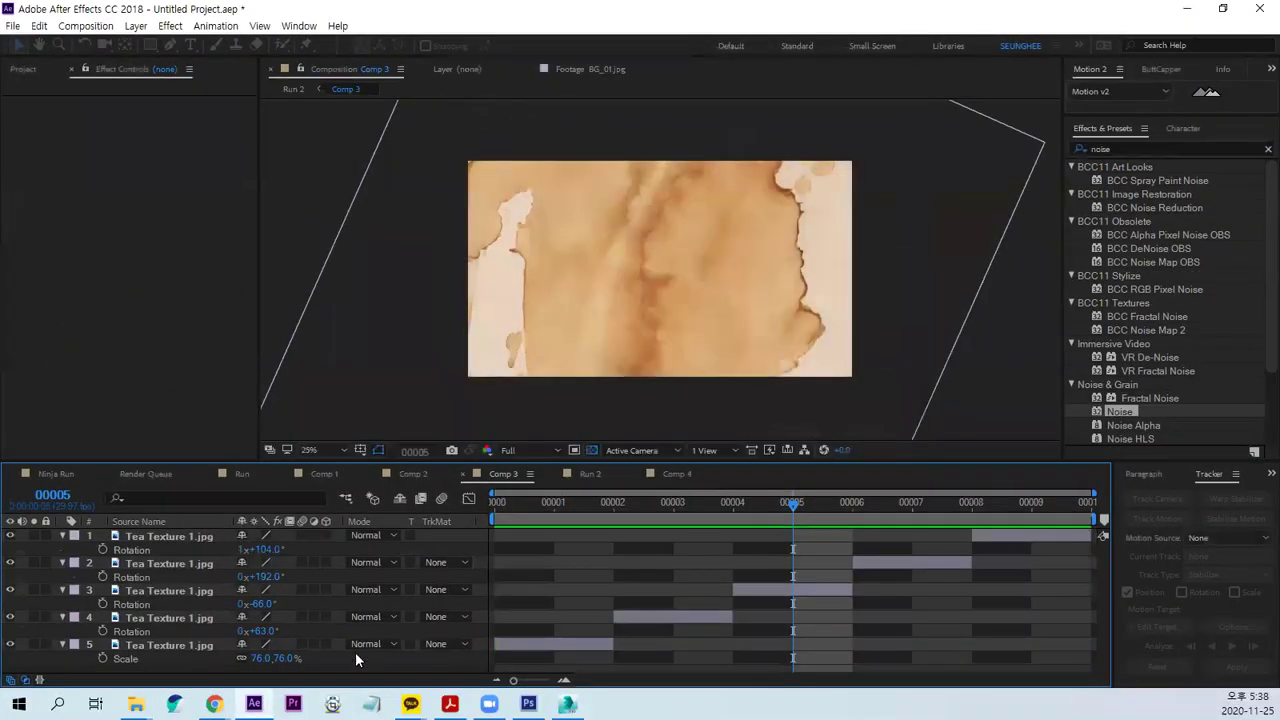
click(200, 648)
click(553, 501)
click(665, 501)
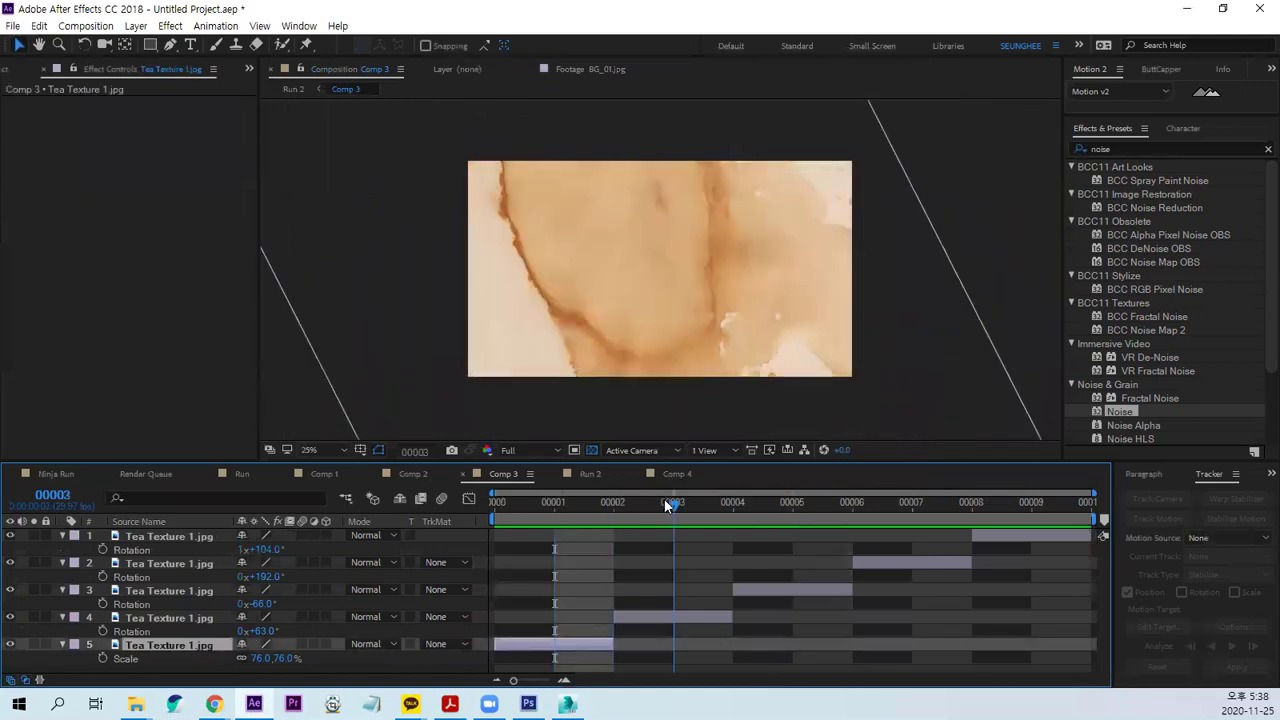
drag(681, 504, 1019, 505)
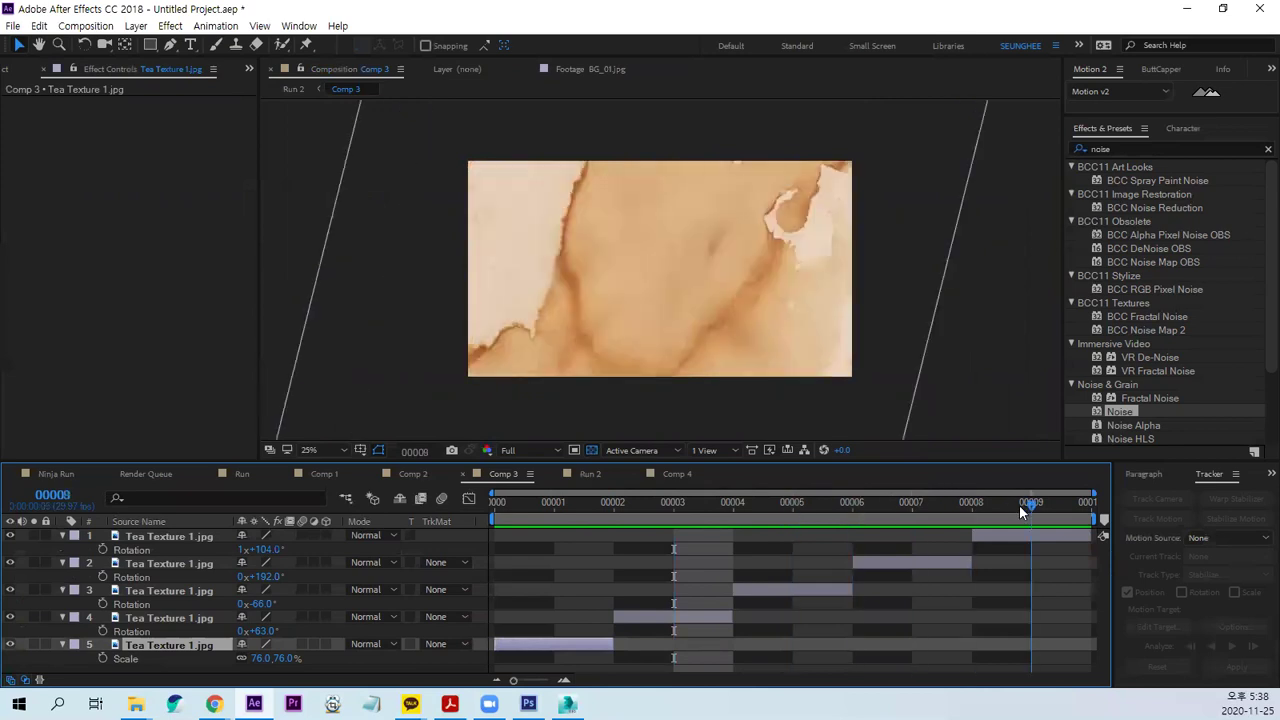
click(591, 475)
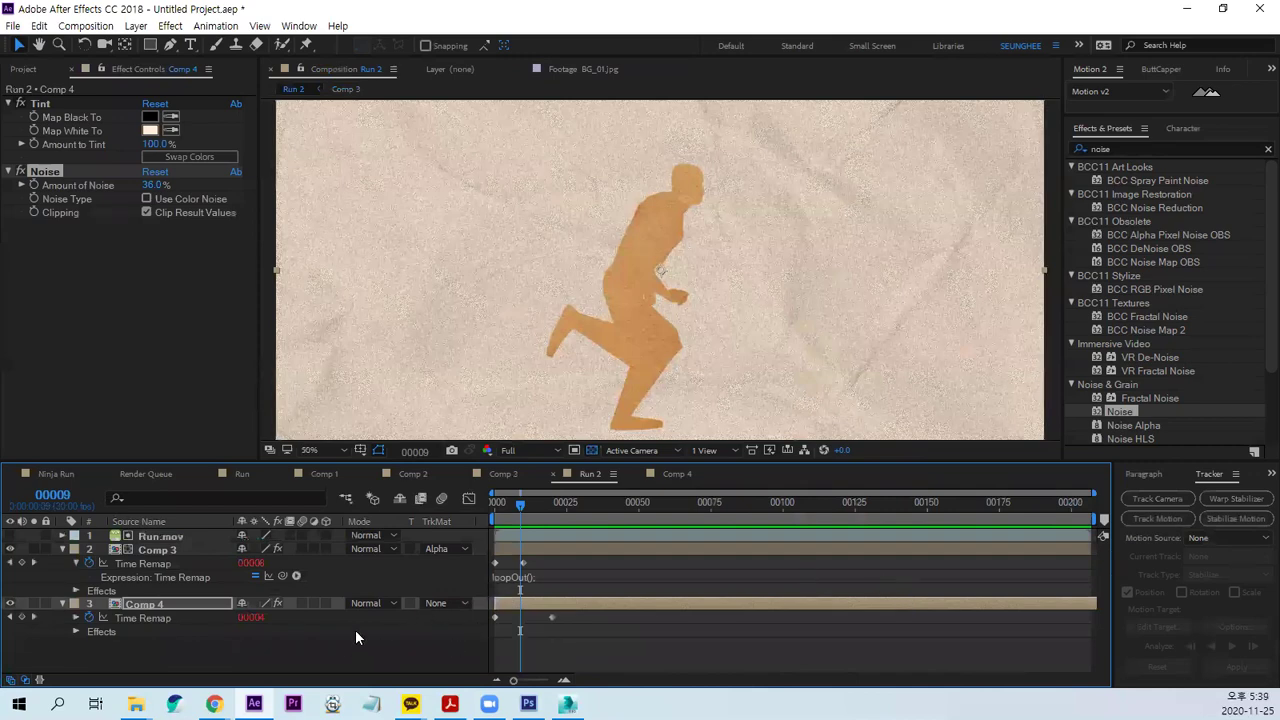
Select Comp 3 in the Run 2 timeline to display its Curves settings in Effect Controls.
click(157, 550)
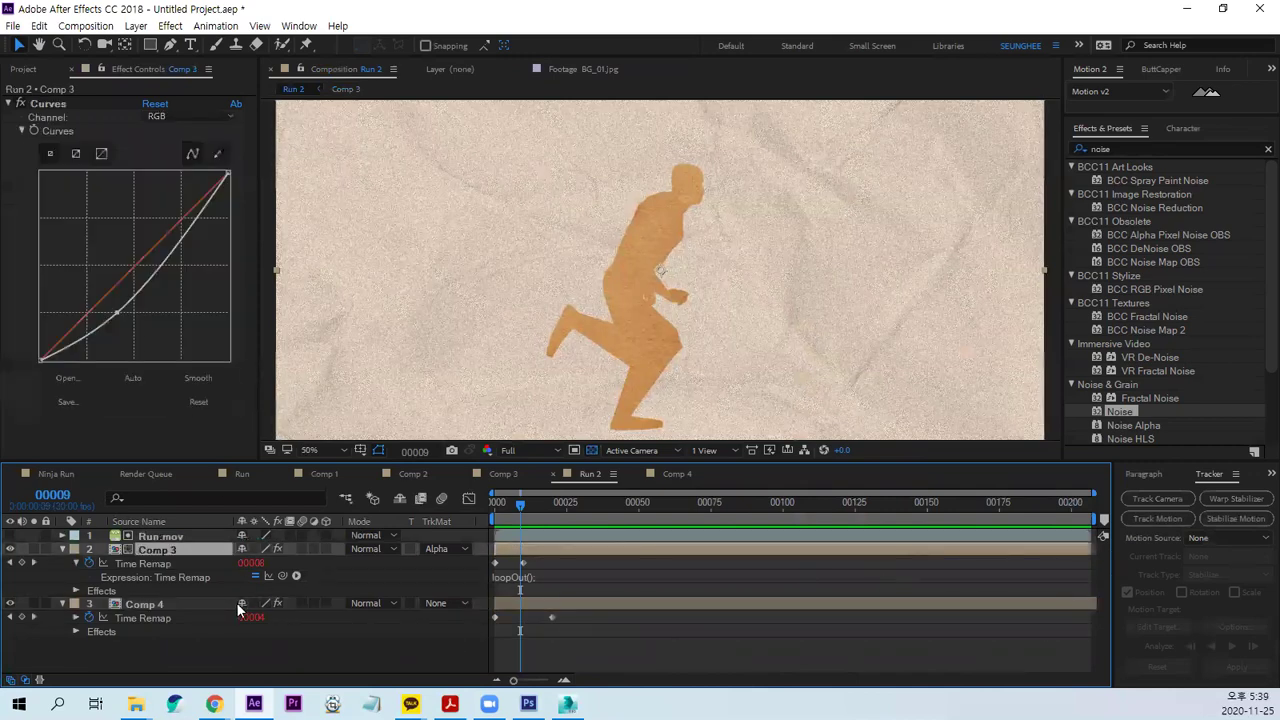
key(ctrl+1)
drag(181, 562, 178, 562)
drag(355, 405, 370, 462)
drag(376, 268, 348, 404)
drag(341, 331, 432, 325)
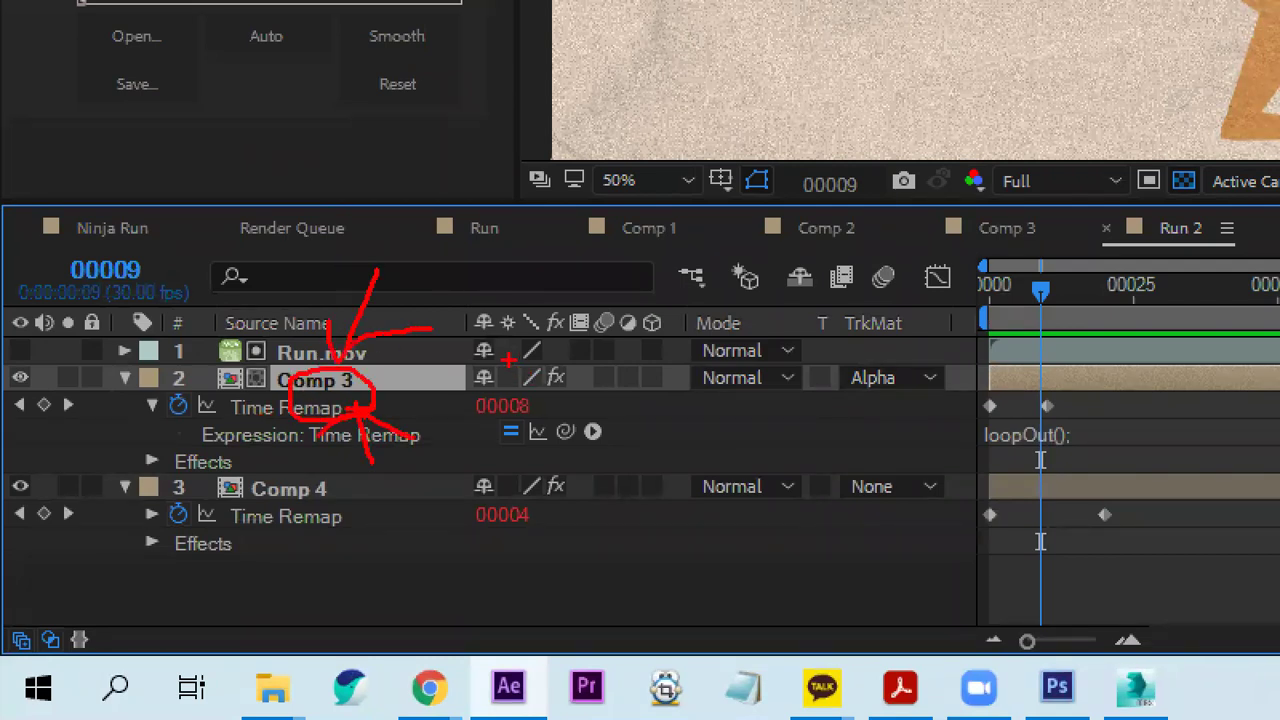
drag(254, 420, 426, 414)
drag(230, 440, 382, 442)
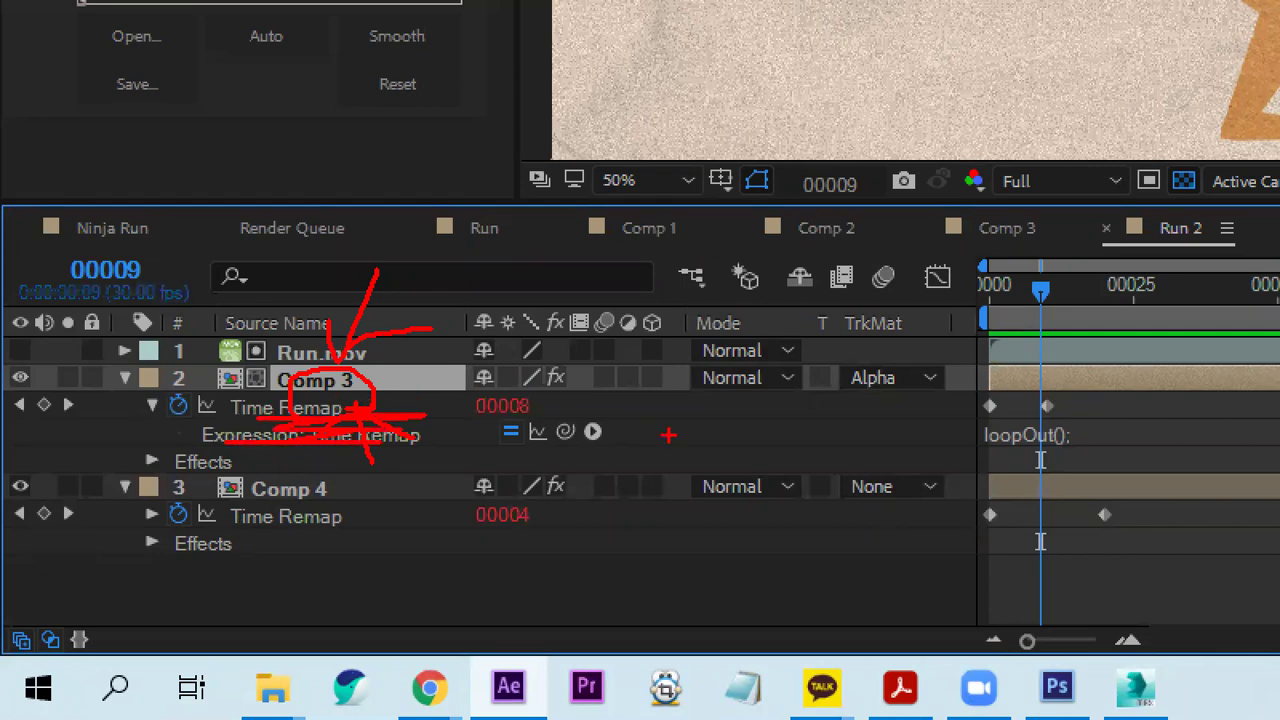
drag(901, 402, 946, 340)
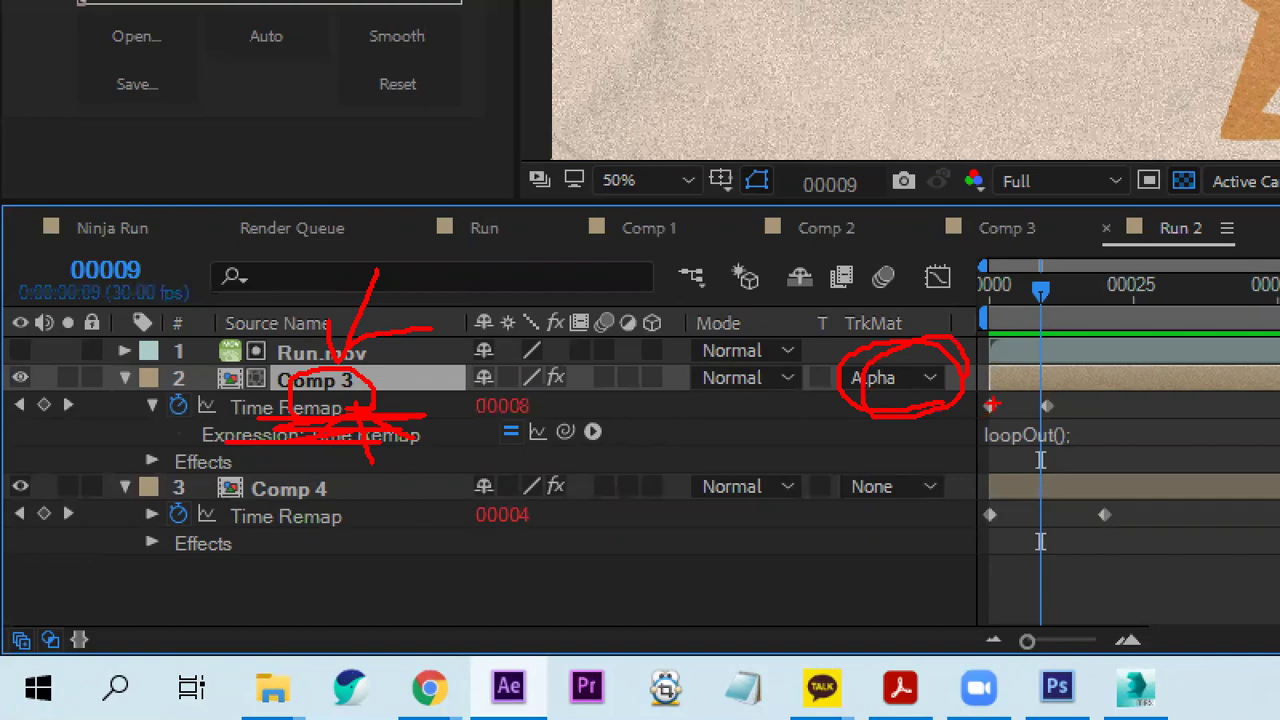
key(Escape)
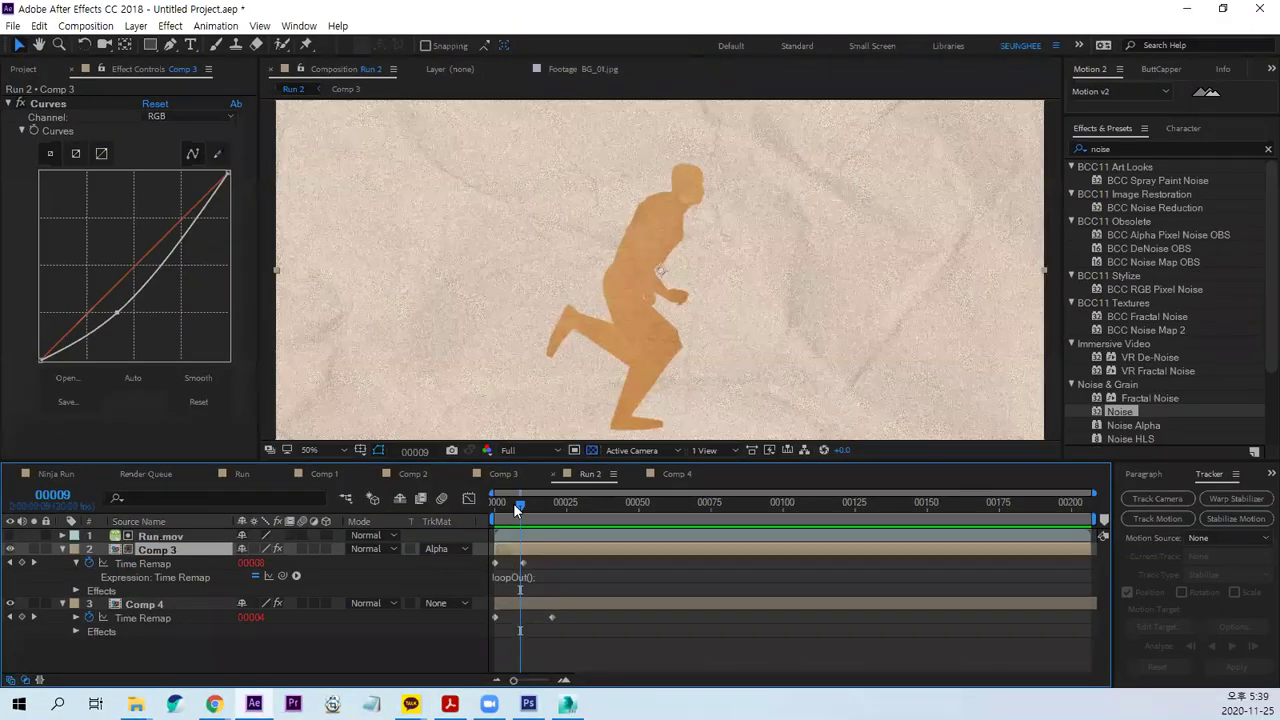
Scrub the timeline to check the texture loop, then review Time Remap loopOut and the Alpha matte.
drag(519, 513, 523, 523)
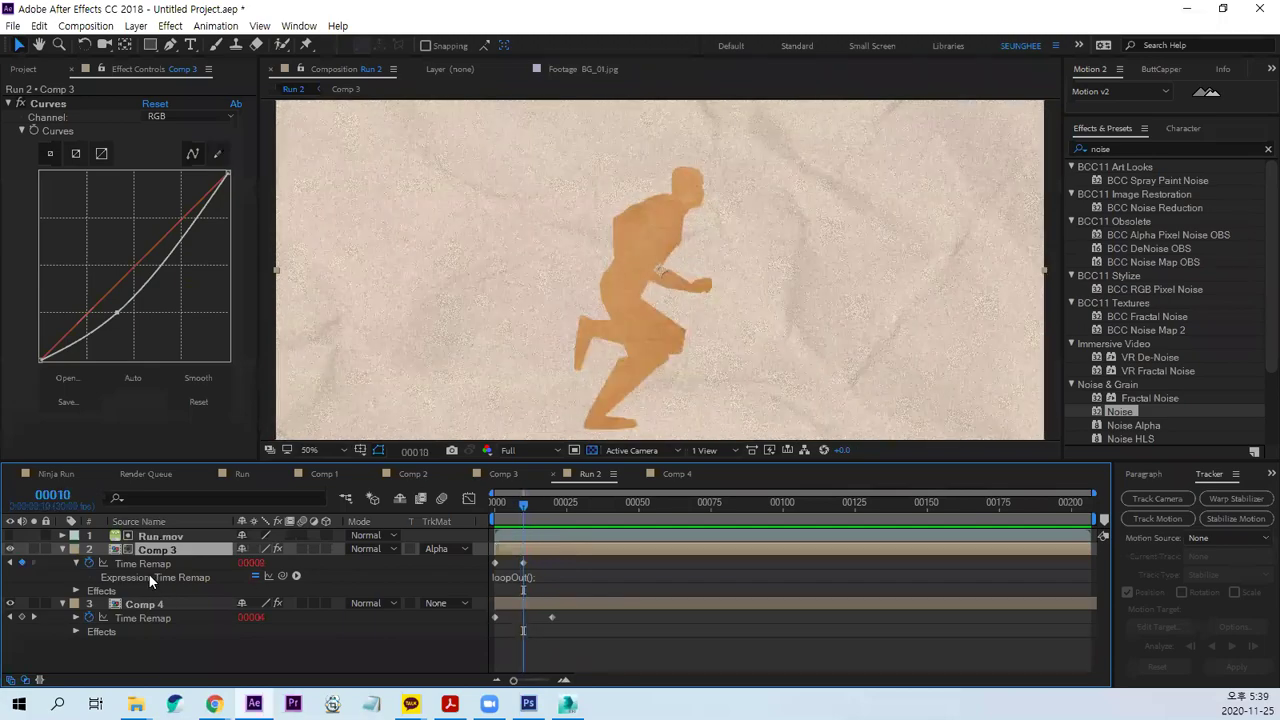
key(ctrl+1)
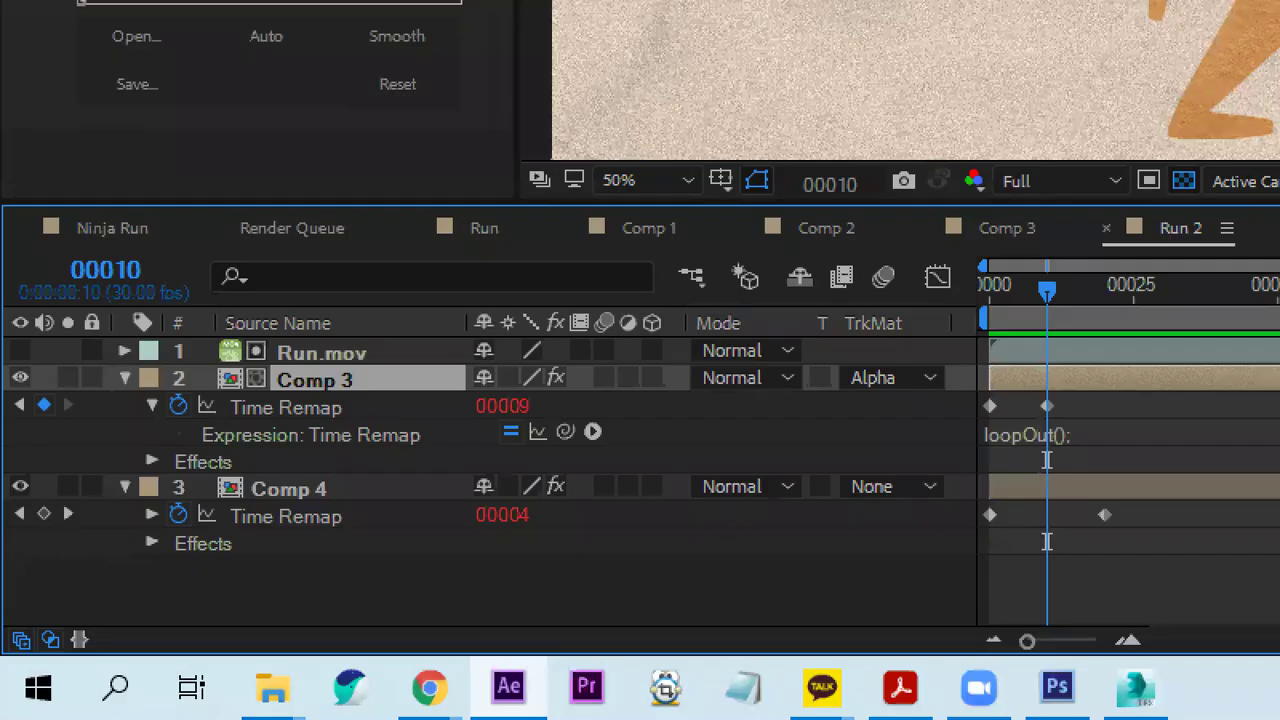
drag(338, 420, 350, 395)
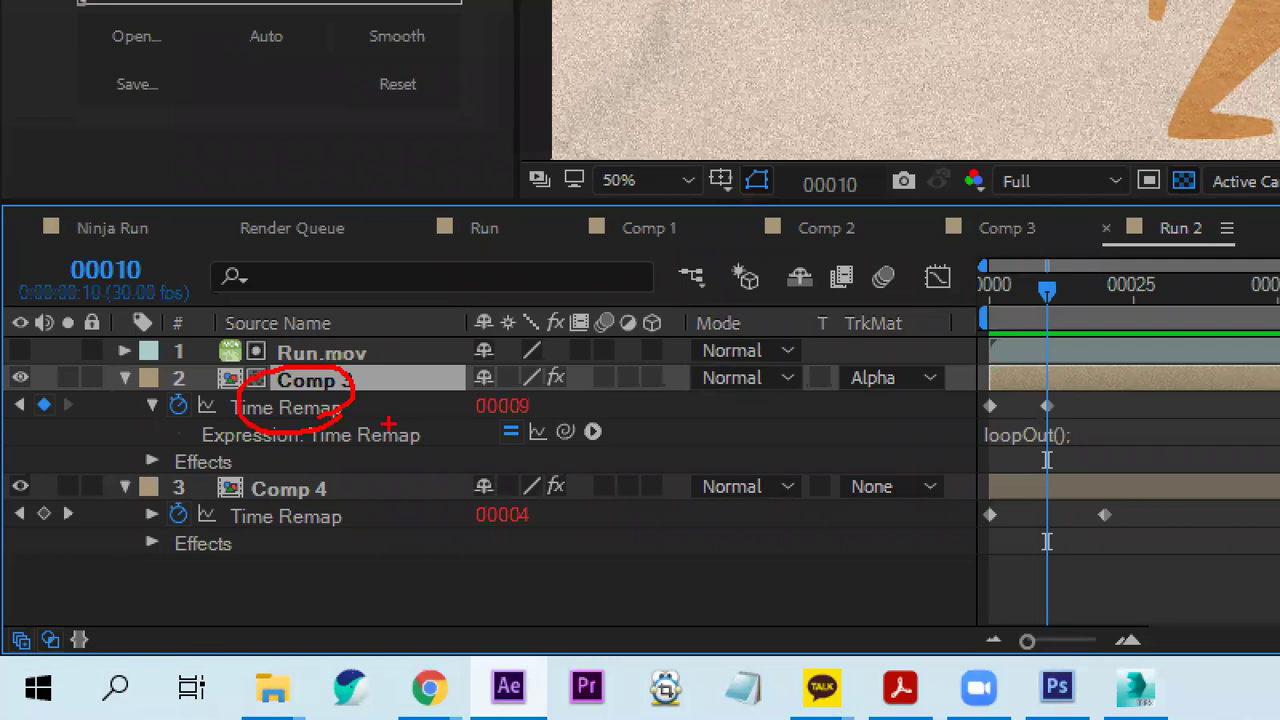
drag(964, 452, 990, 440)
mouse_move(684, 322)
mouse_down()
mouse_move(652, 354)
mouse_move(686, 388)
mouse_up()
drag(745, 320, 742, 372)
mouse_move(806, 325)
mouse_down()
mouse_move(820, 328)
mouse_move(820, 380)
mouse_up()
drag(575, 408, 882, 421)
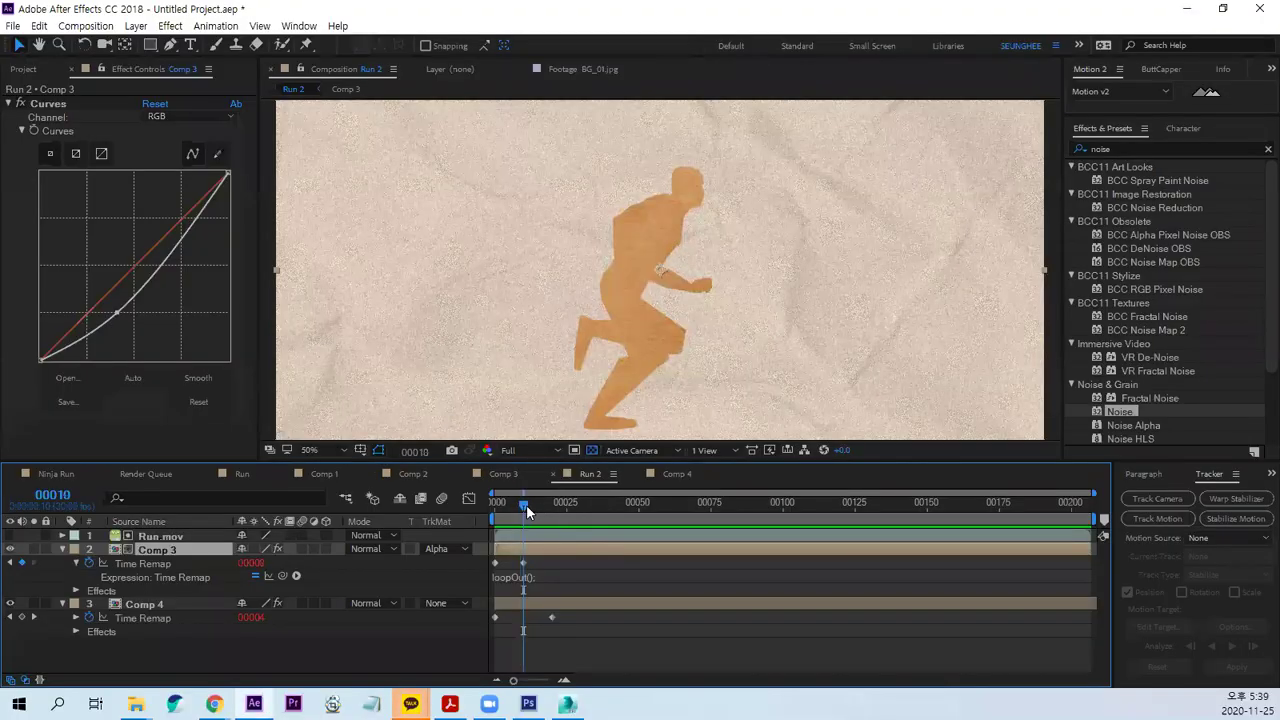
drag(617, 507, 708, 514)
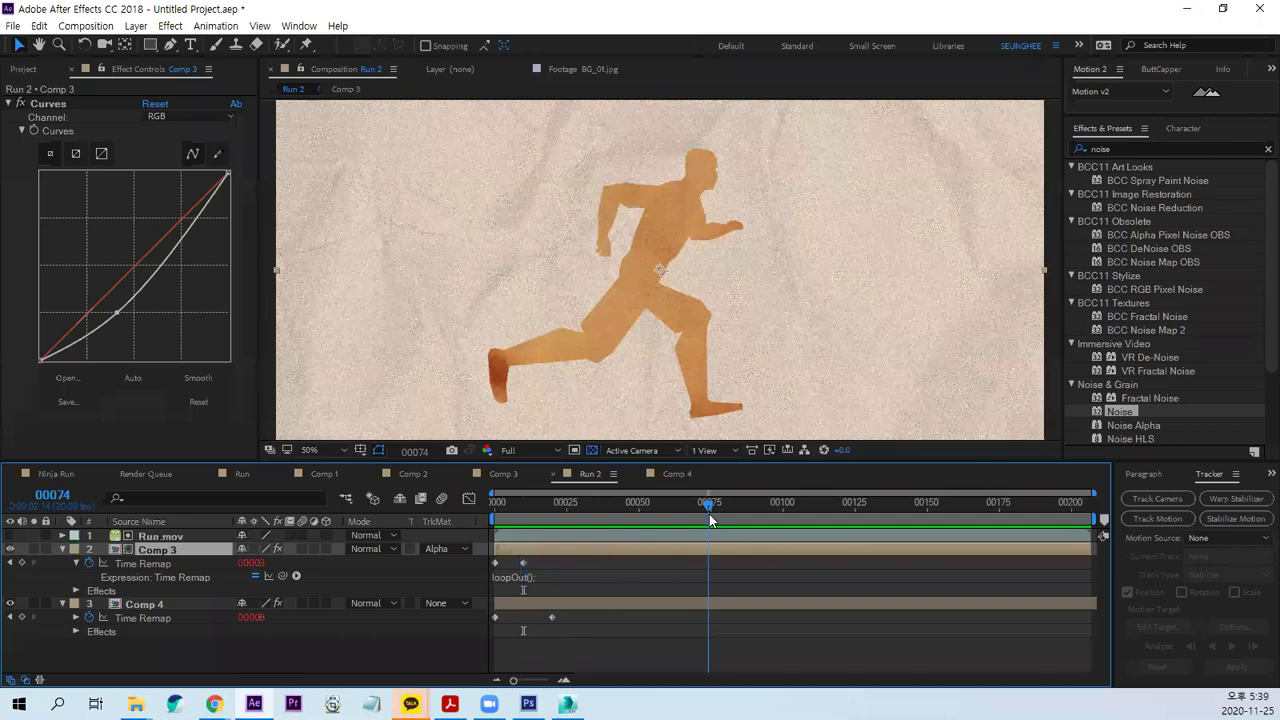
drag(706, 520, 395, 676)
click(417, 655)
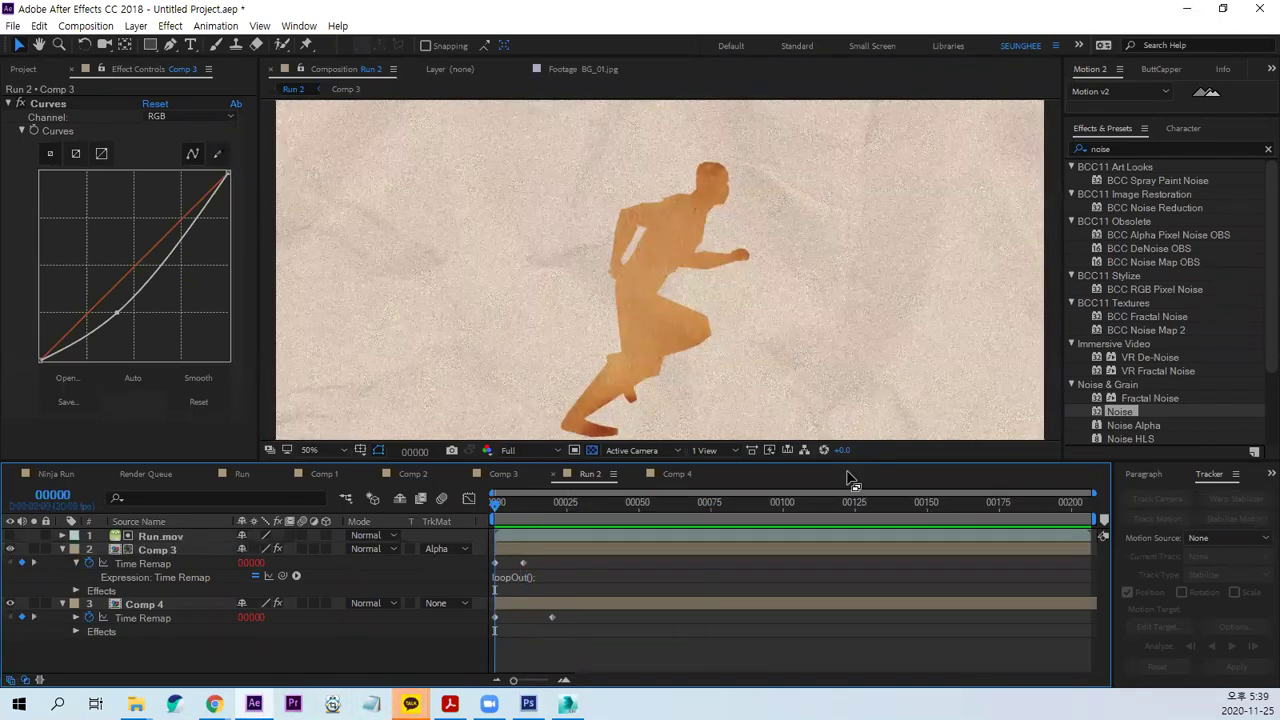